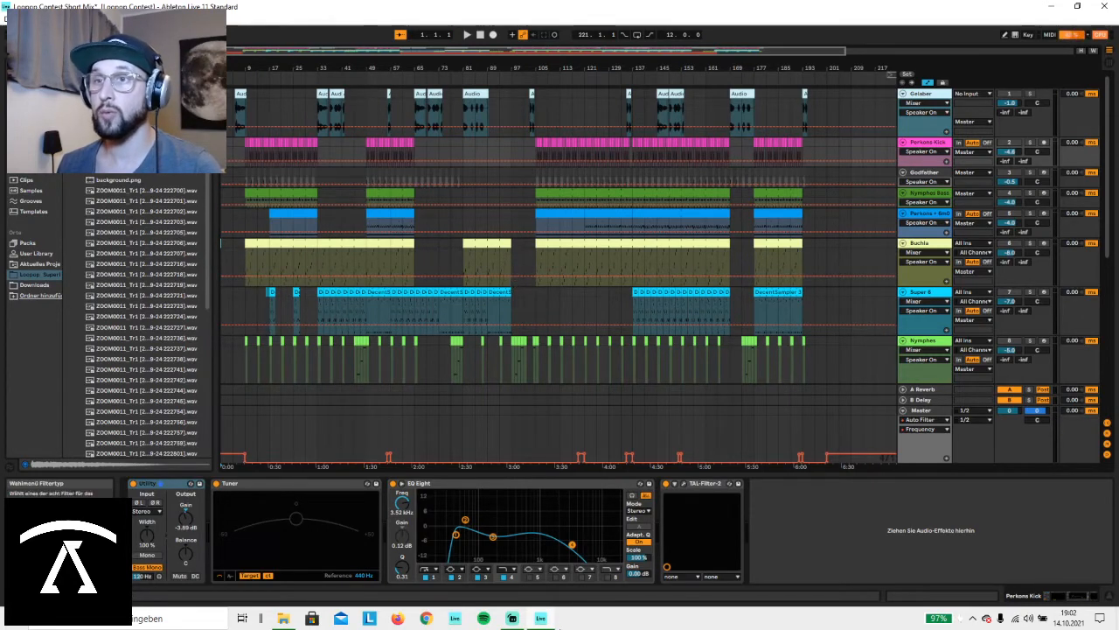
Activate the Gelaber track and play the arrangement from bar 33, stopping after a few bars.
mouse_move(542, 618)
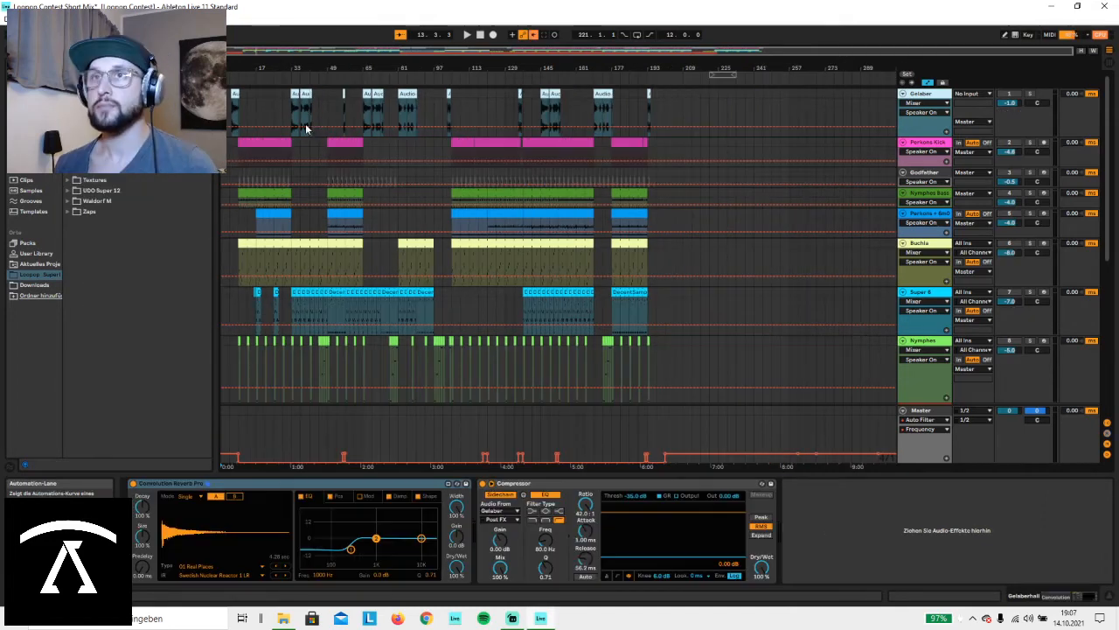
left_click(291, 77)
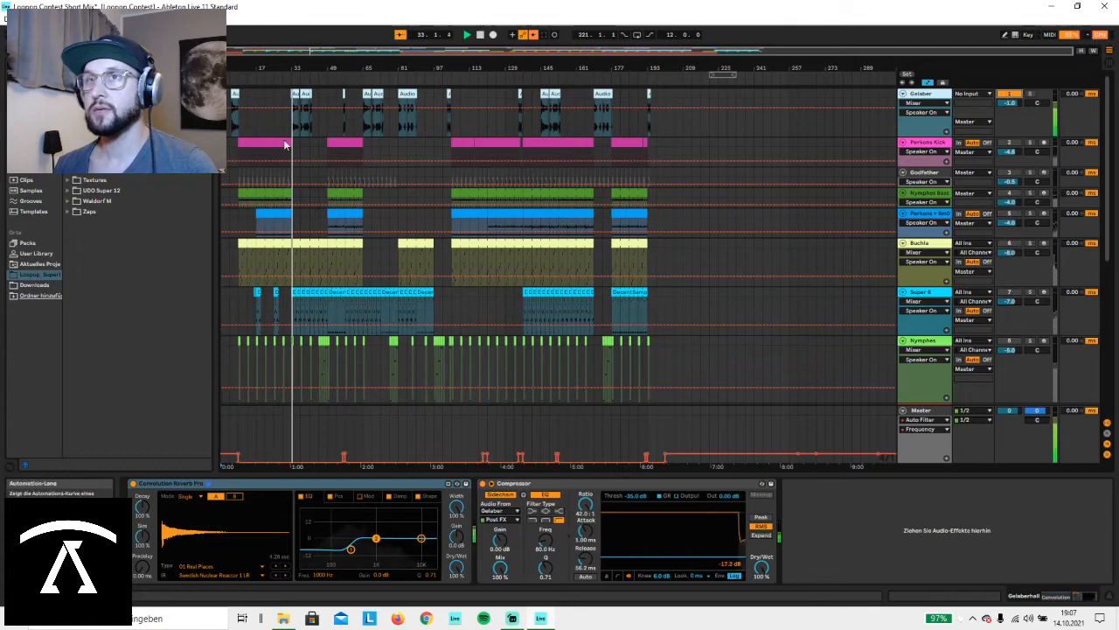
left_click(540, 619)
left_click(544, 621)
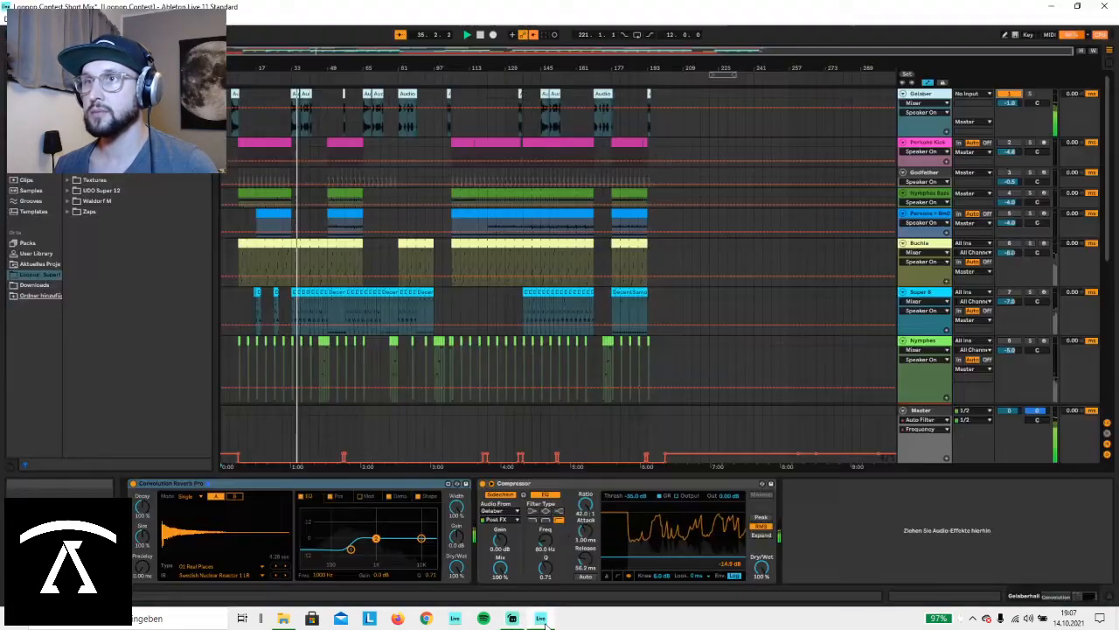
left_click(480, 35)
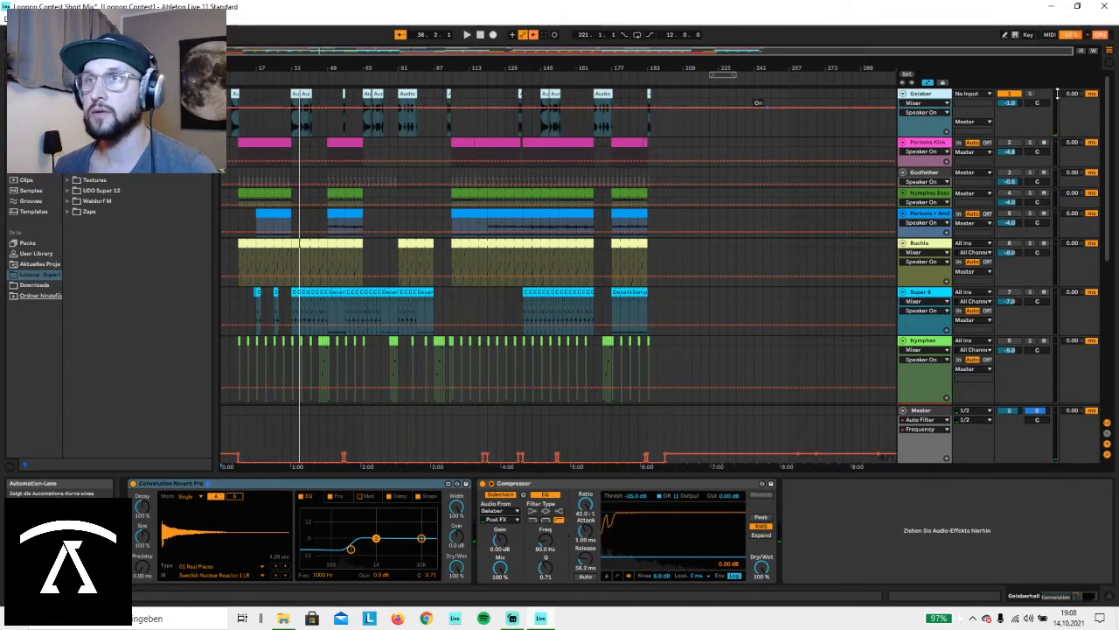
Adjust the Formant Shift in the Gelaber track's MAutoPitch while playing from bar 33, and close the plug-in once playback is stopped.
left_click(926, 96)
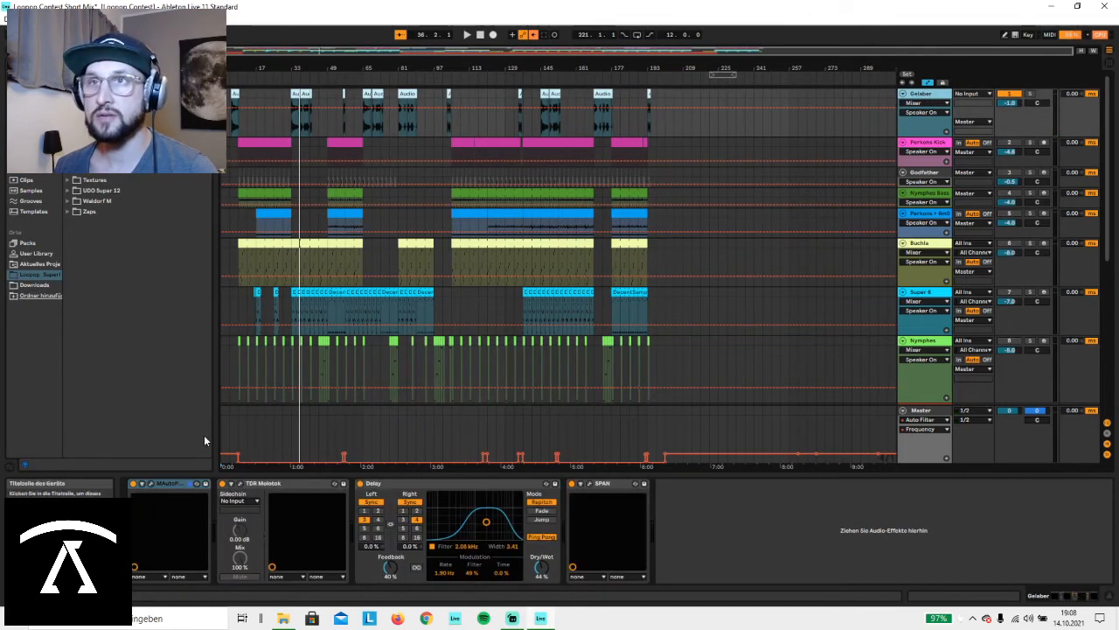
left_click(288, 76)
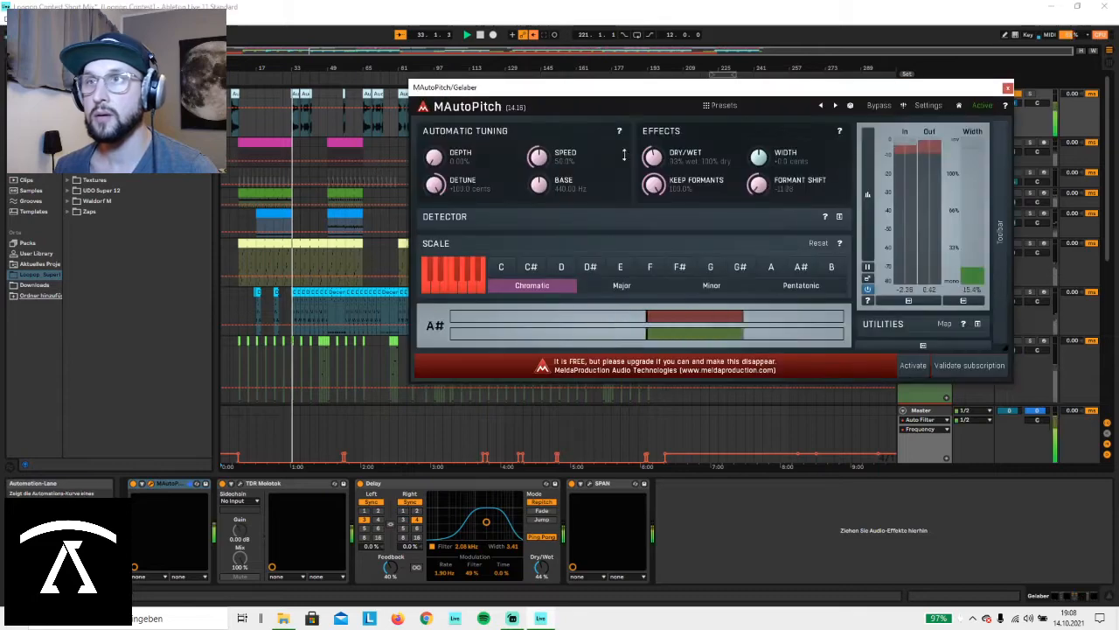
left_click_drag(752, 183, 764, 197)
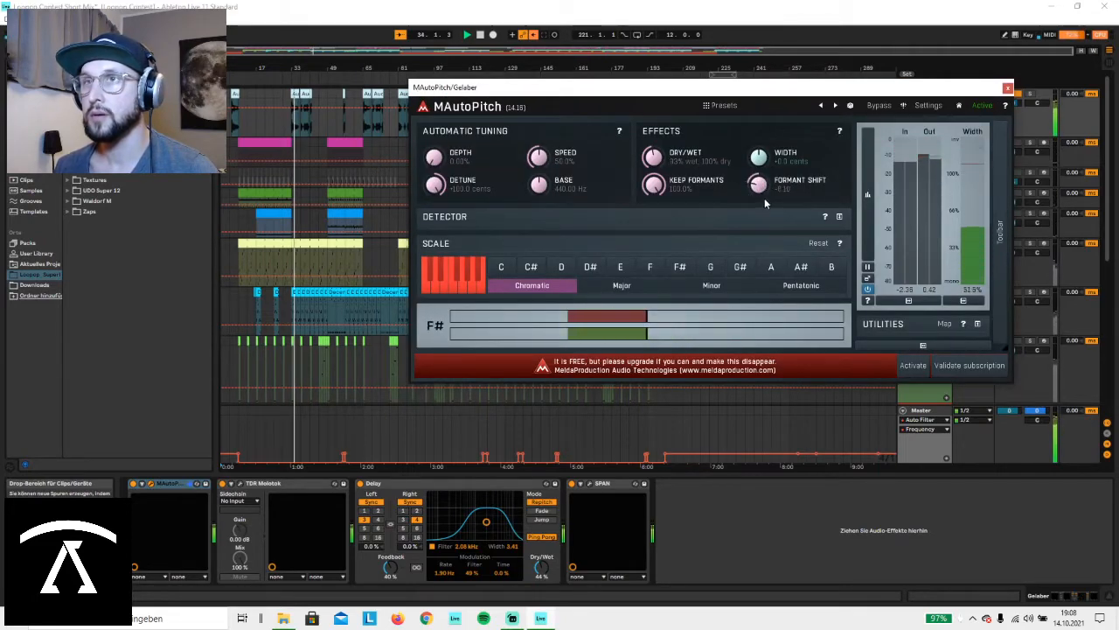
left_click(480, 36)
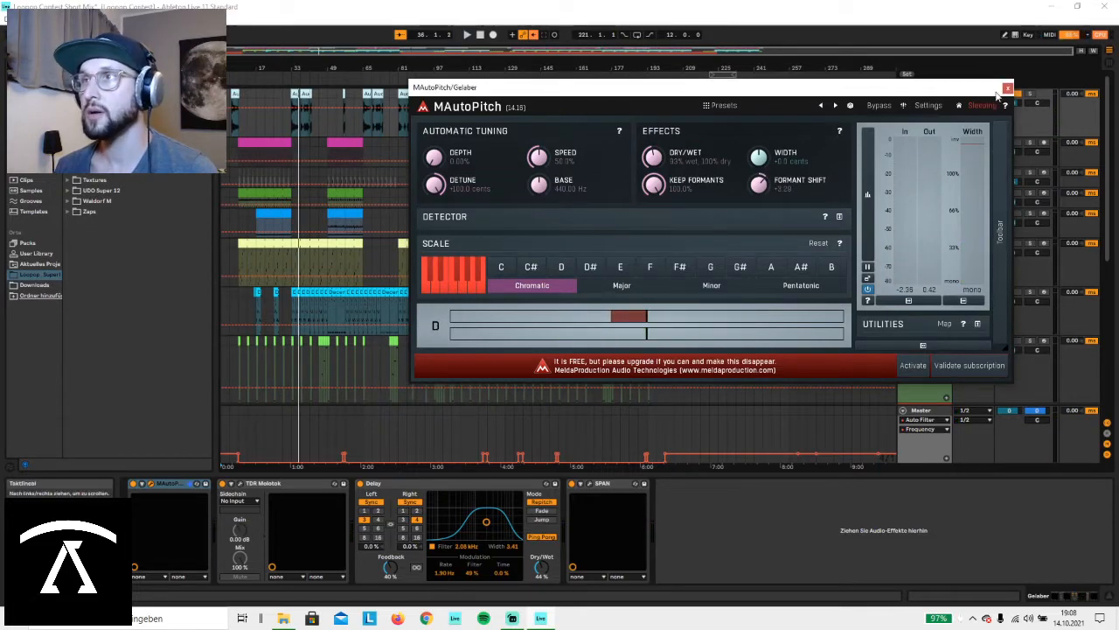
left_click(1006, 87)
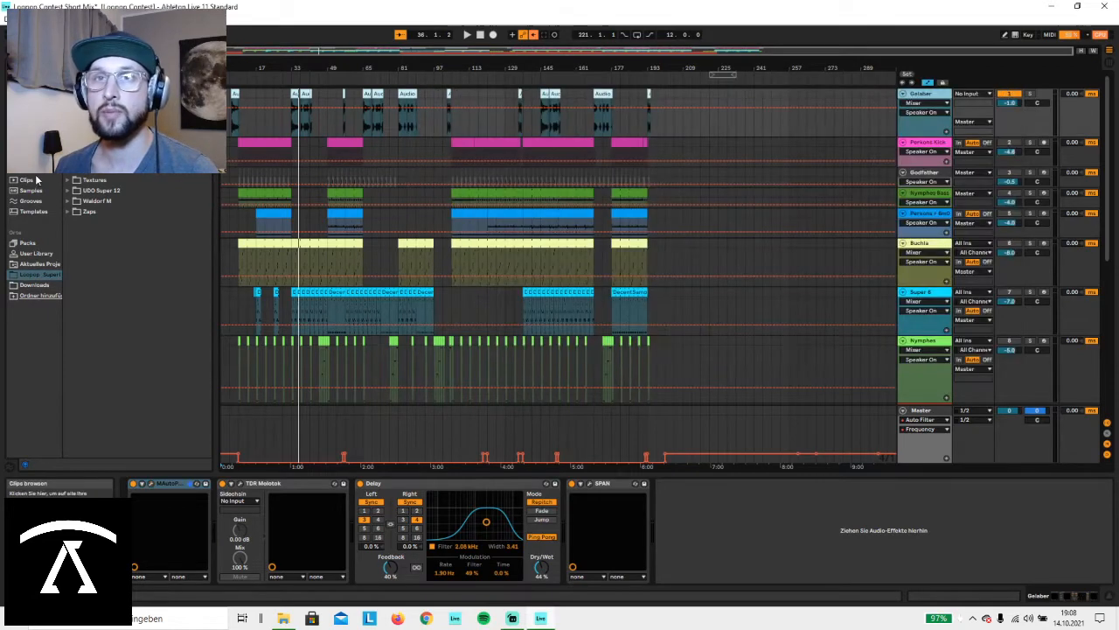
Browse the MeldaProduction plug-in folder containing MAutoPitch and collapse it again.
left_click(35, 172)
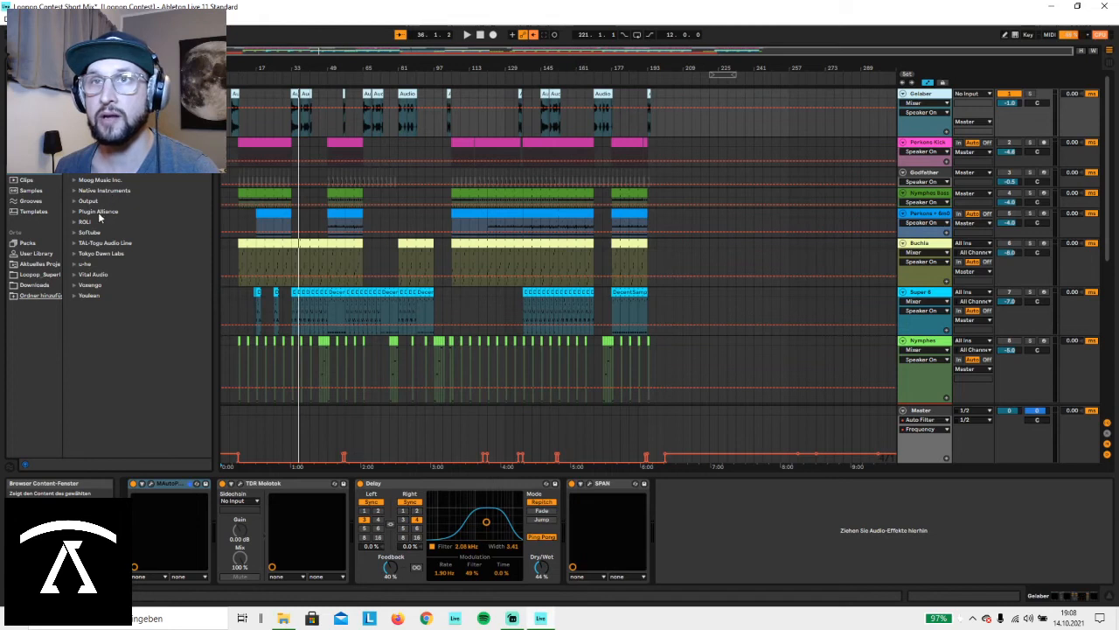
left_click(73, 174)
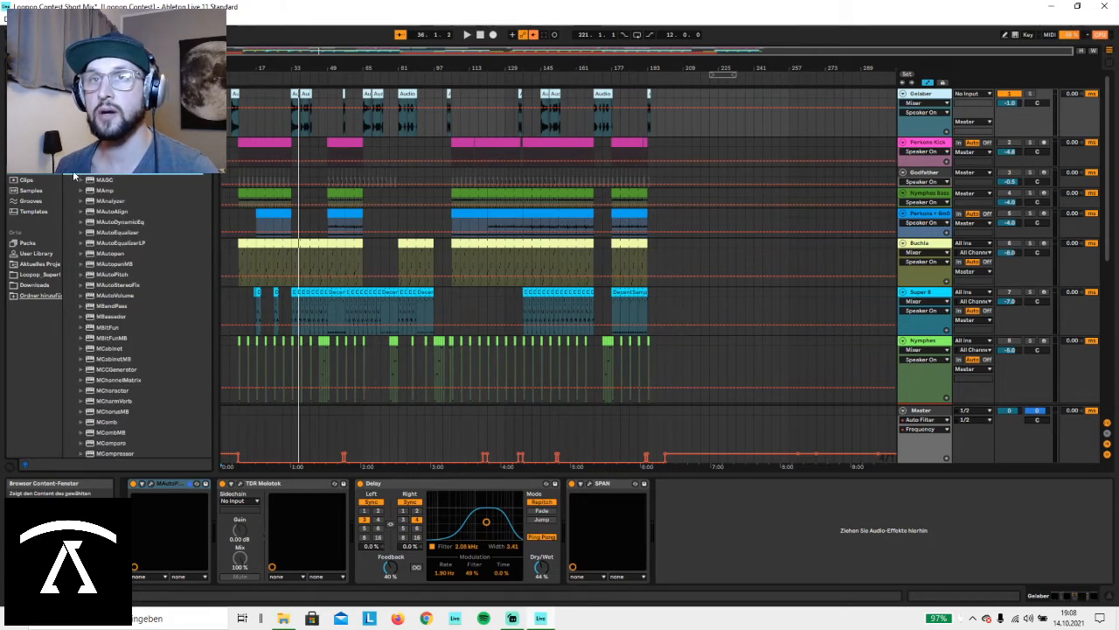
left_click(74, 175)
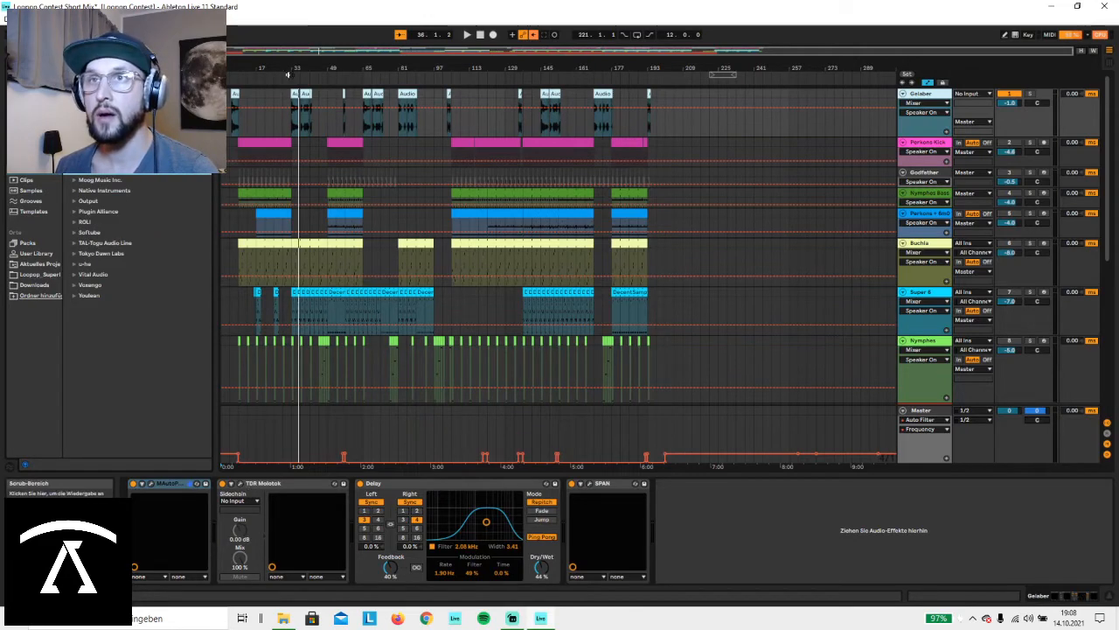
Inspect the Gelaber track's TDR Molotok compressor during playback and list the Tokyo Dawn Labs plug-ins in the browser.
key("space")
left_click(240, 488)
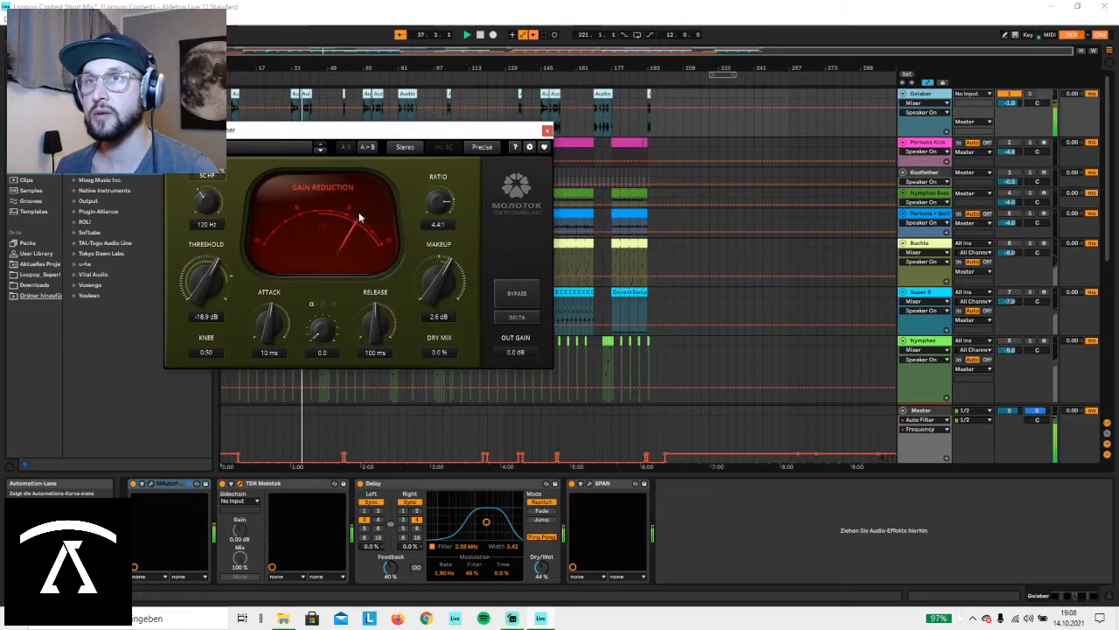
left_click(480, 35)
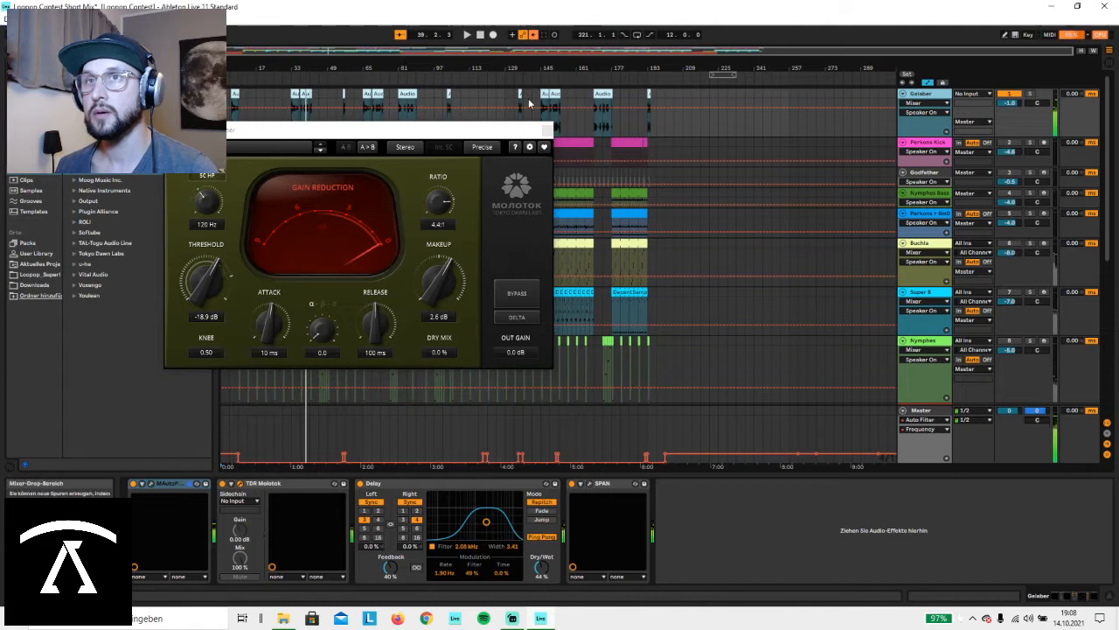
left_click_drag(205, 135, 449, 123)
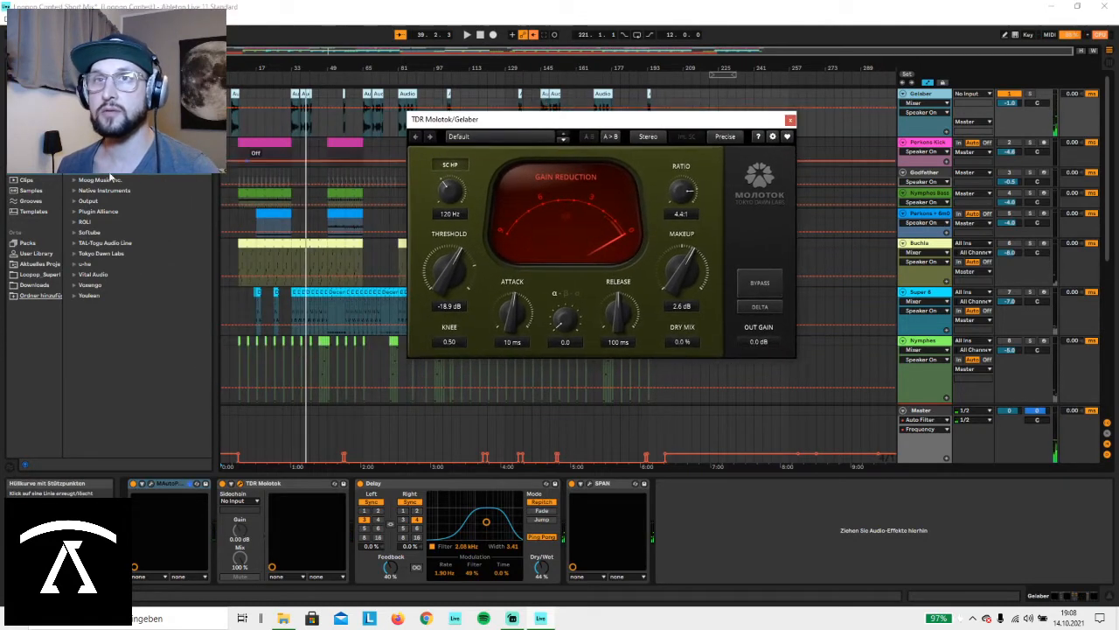
left_click(76, 253)
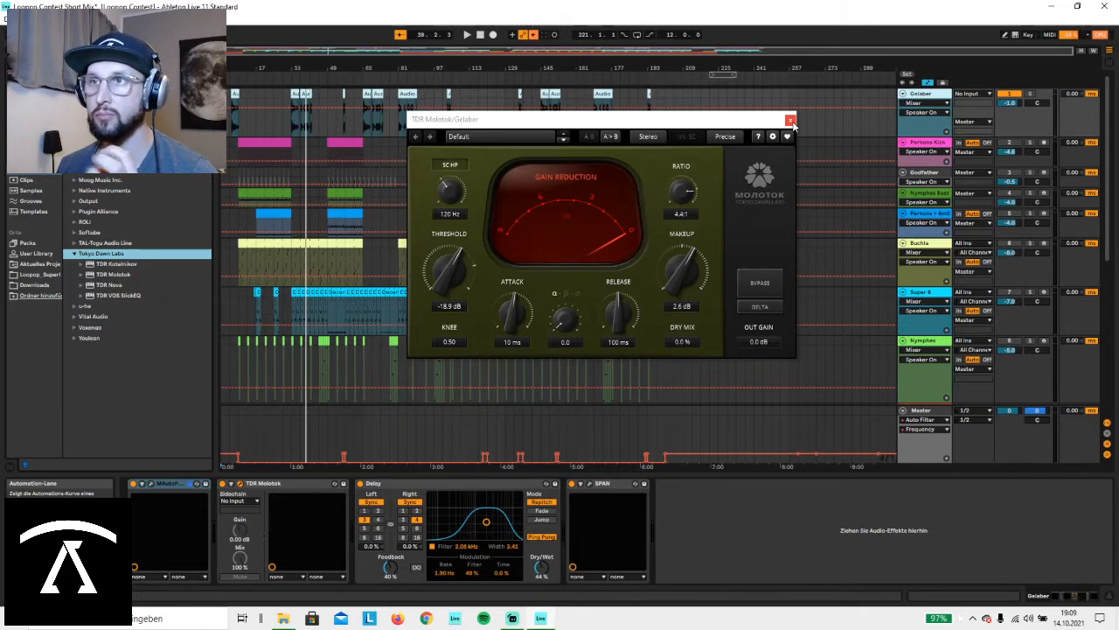
left_click(790, 121)
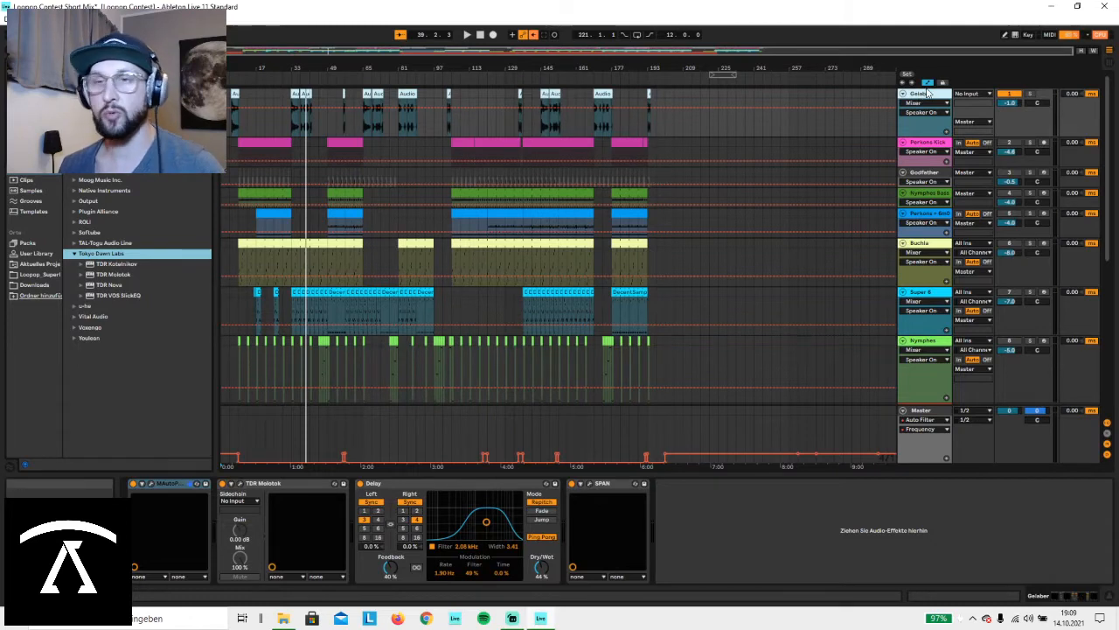
Replay the Gelaber passage in the section after bar 33 for a few bars and stop.
mouse_move(541, 619)
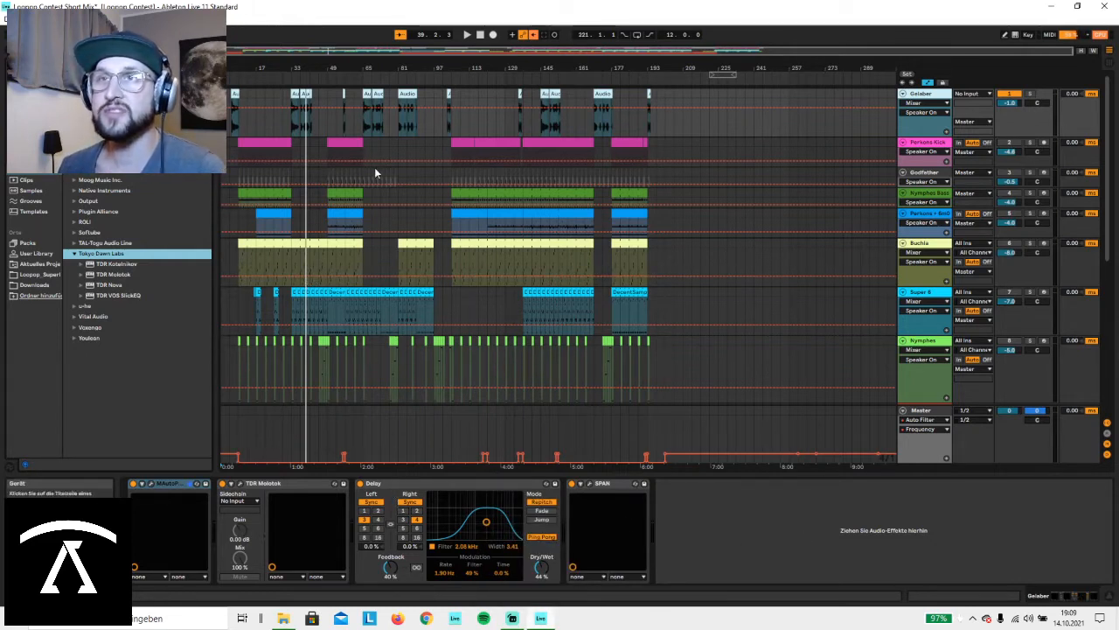
mouse_move(357, 453)
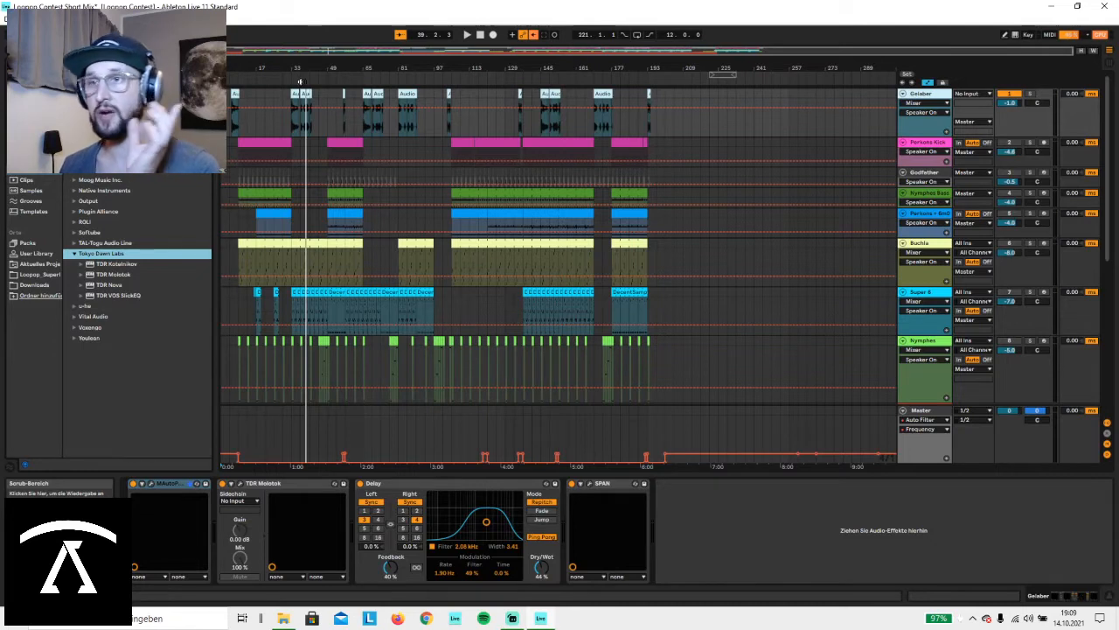
left_click(300, 80)
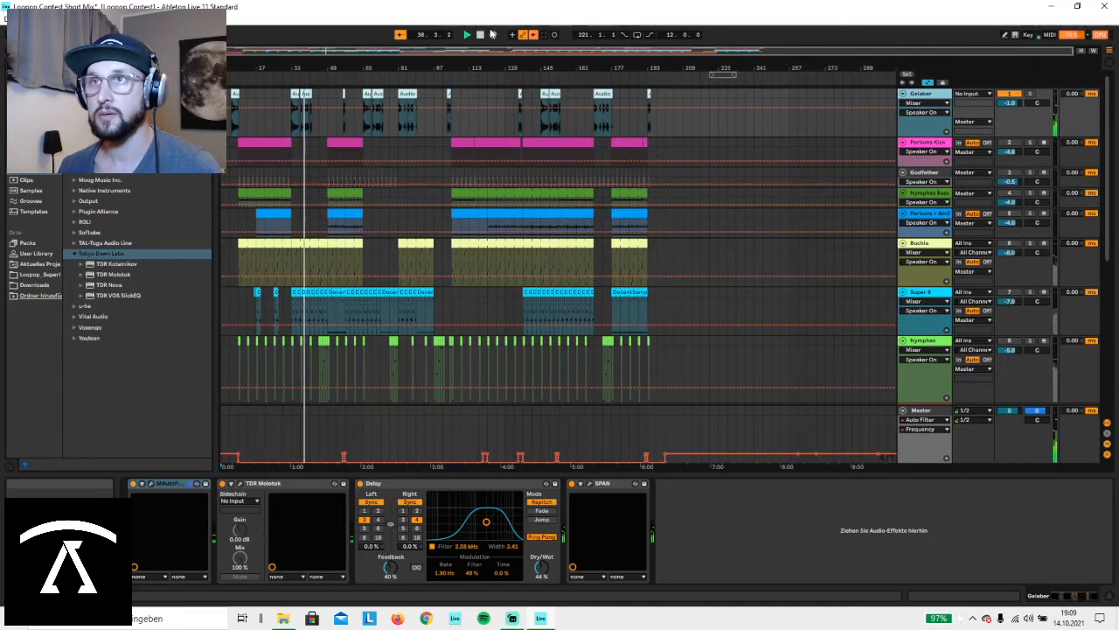
left_click(480, 35)
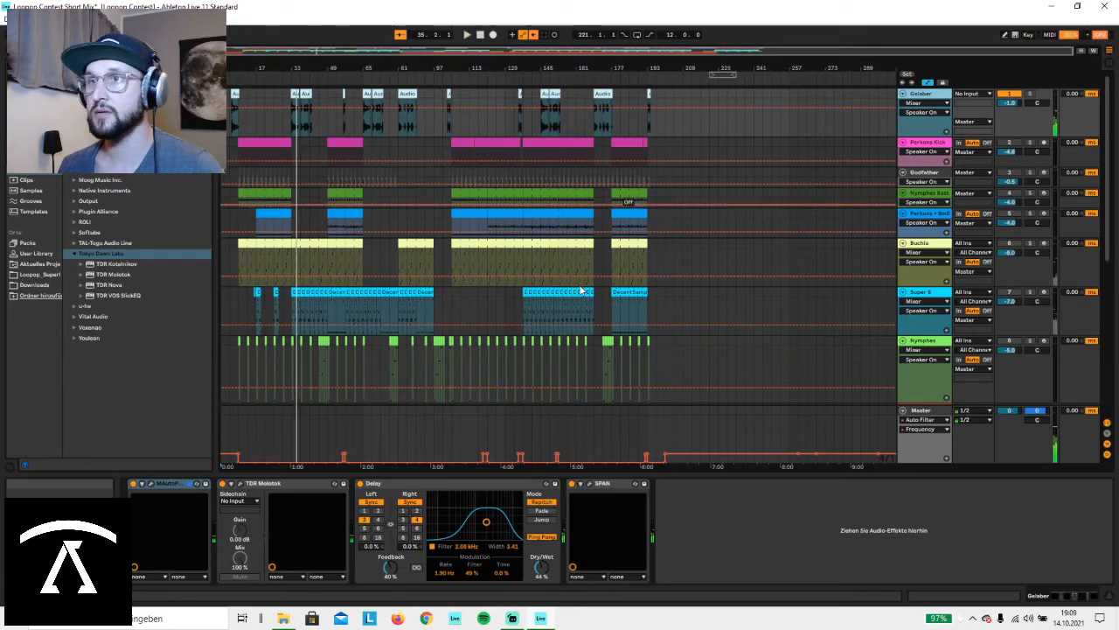
Activate the Gelaberhall track and show its Convolution Reverb Pro and Compressor devices.
scroll(850, 356, "down", 6)
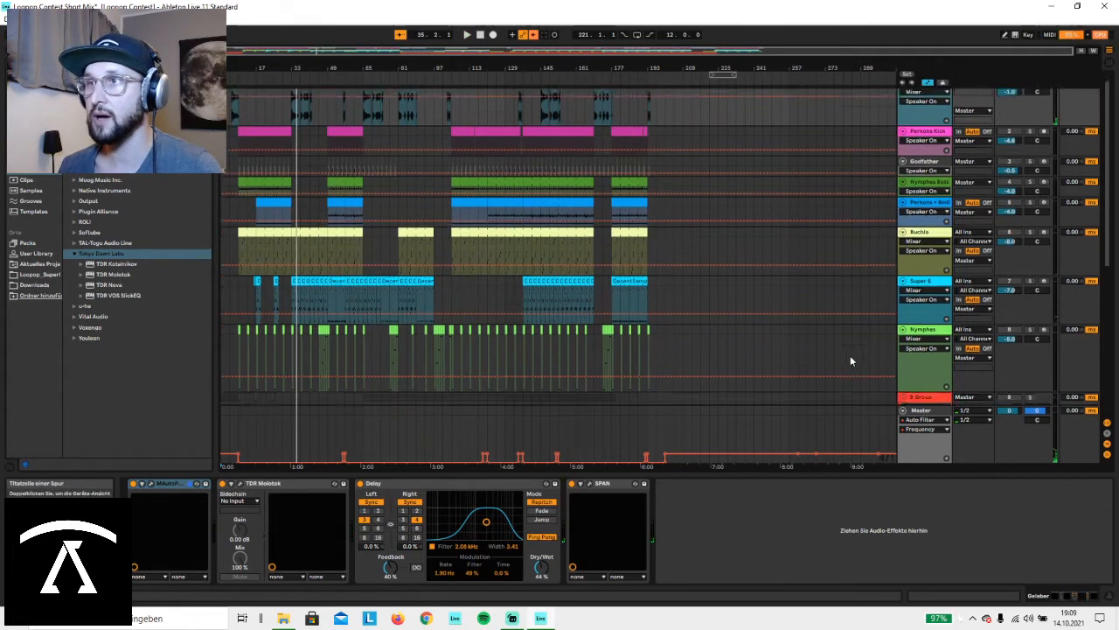
scroll(859, 365, "down", 2)
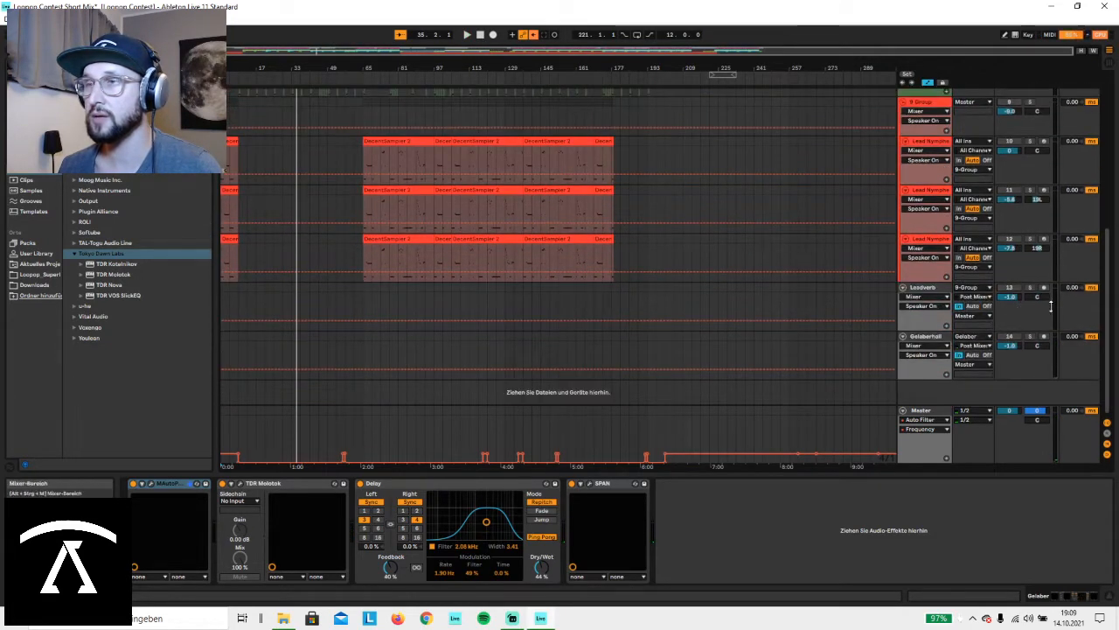
left_click(1008, 344)
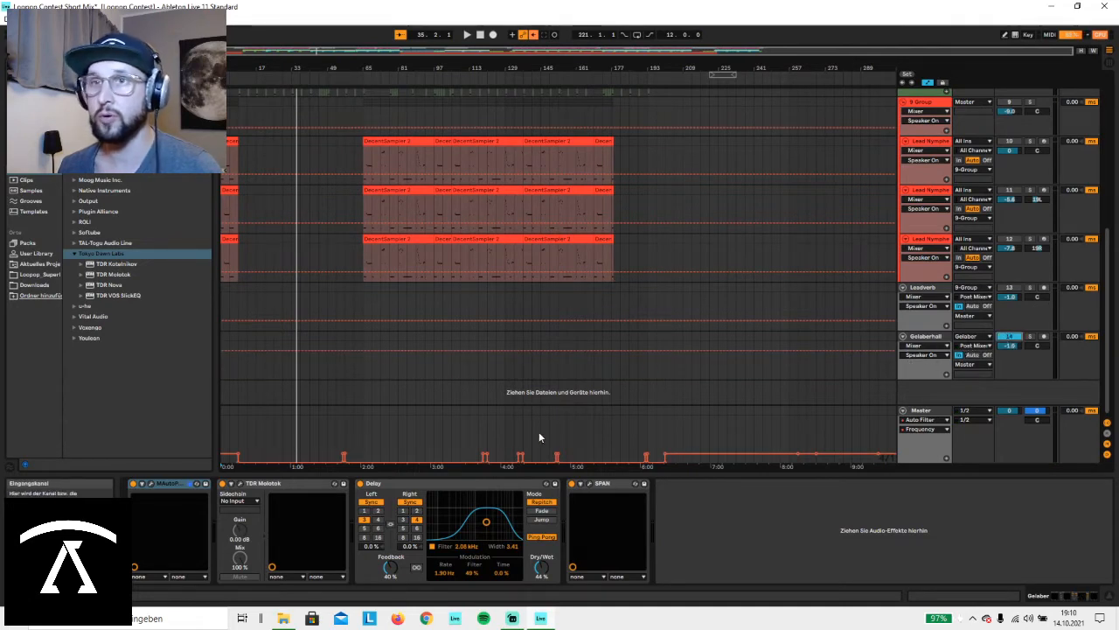
left_click(943, 343)
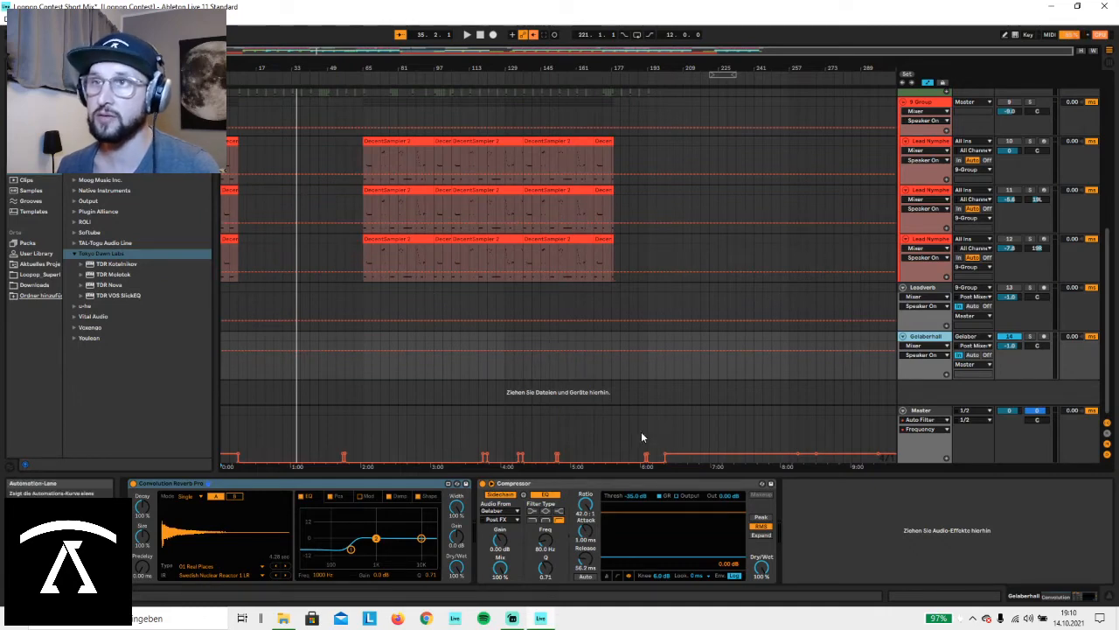
Move the playback position to around bar 39, near the end of the second group of Gelaber clips.
scroll(467, 331, "up", 5)
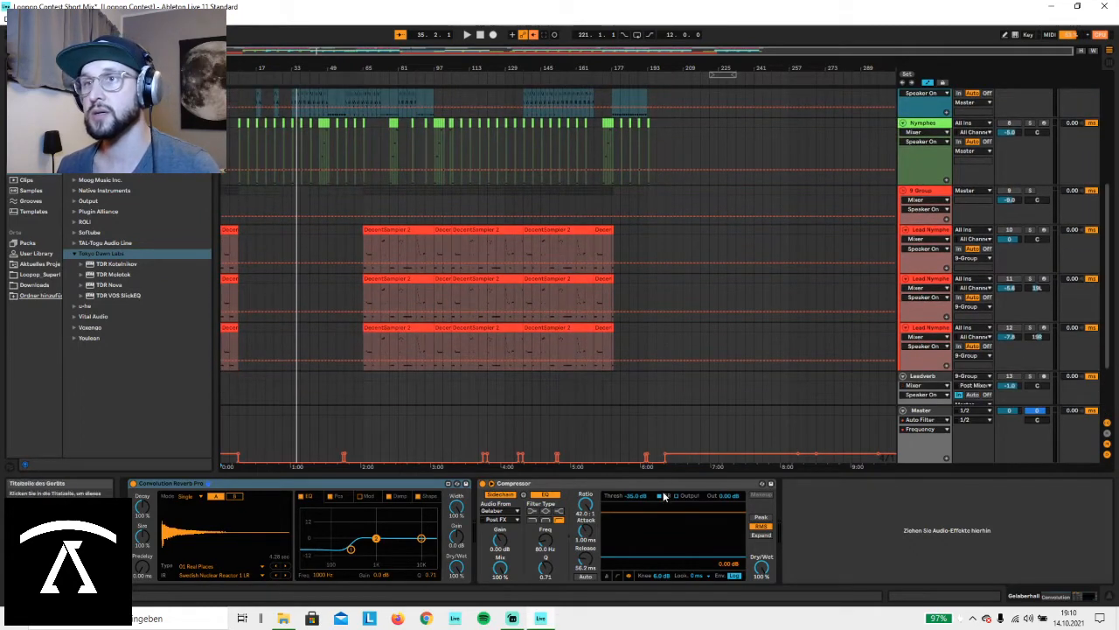
scroll(678, 512, "down", 1)
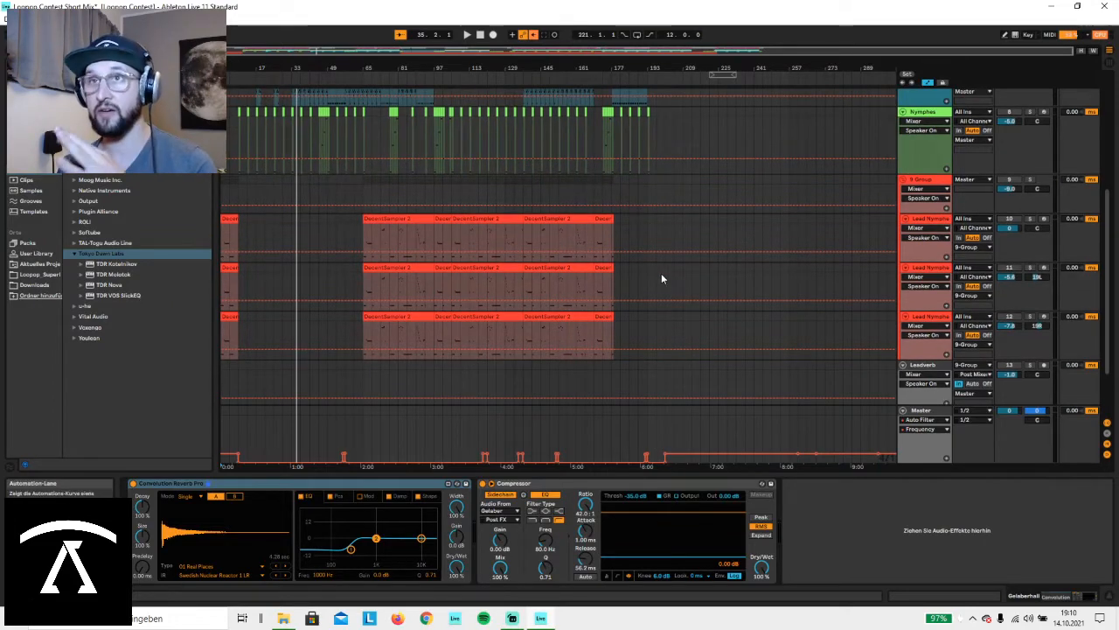
scroll(484, 299, "up", 10)
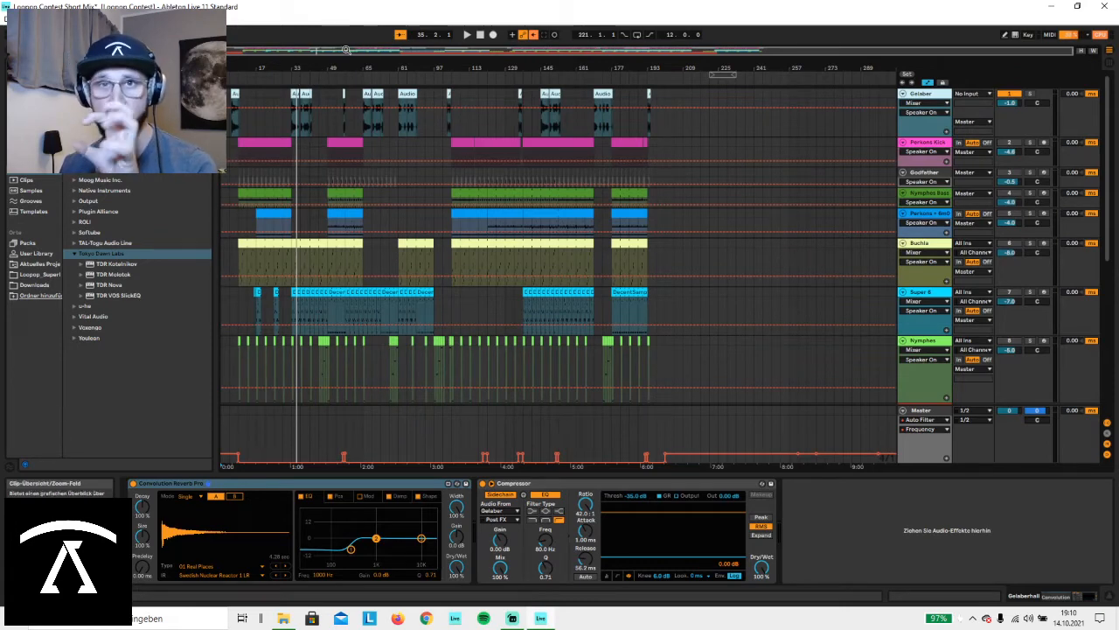
left_click(308, 81)
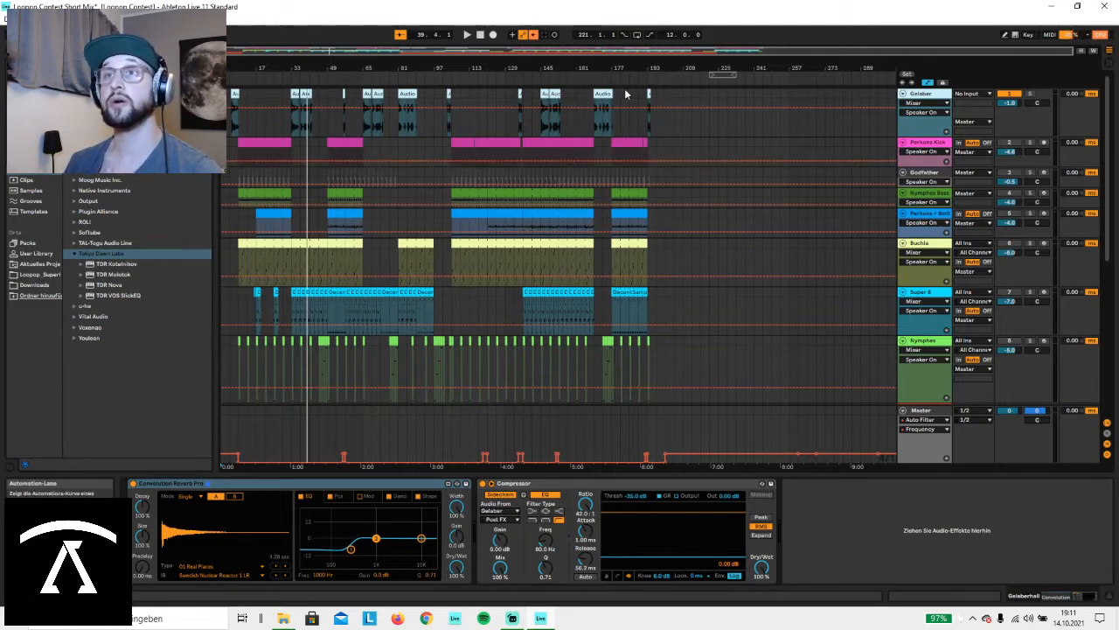
Set the loop region to start at bar 137 with a length of 16 bars and select its range across all tracks.
left_click_drag(712, 76, 549, 75)
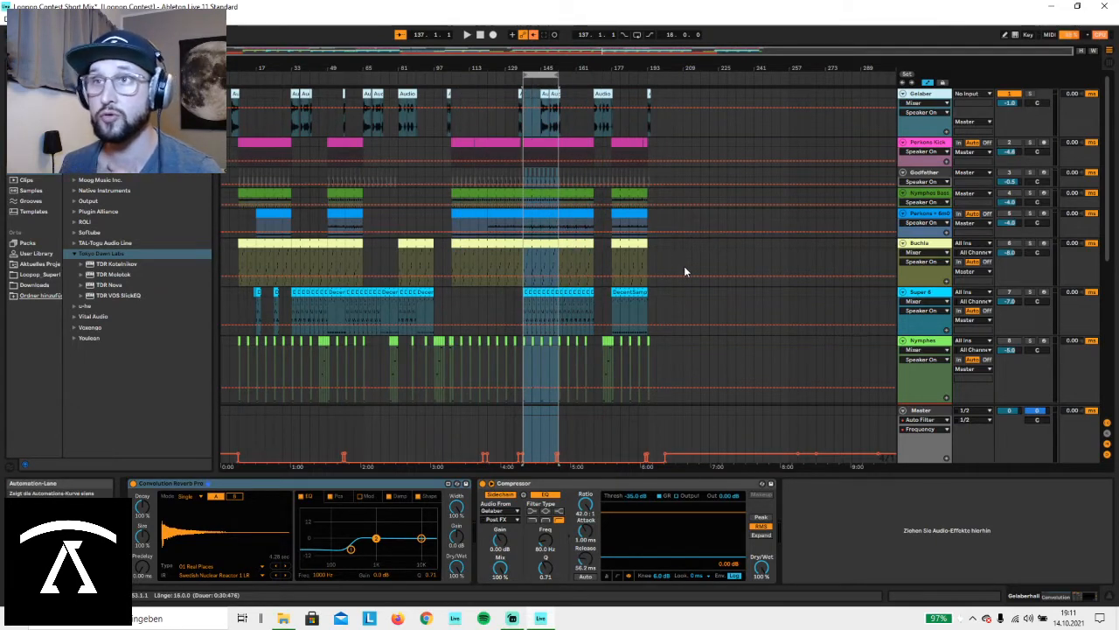
scroll(691, 267, "down", 5)
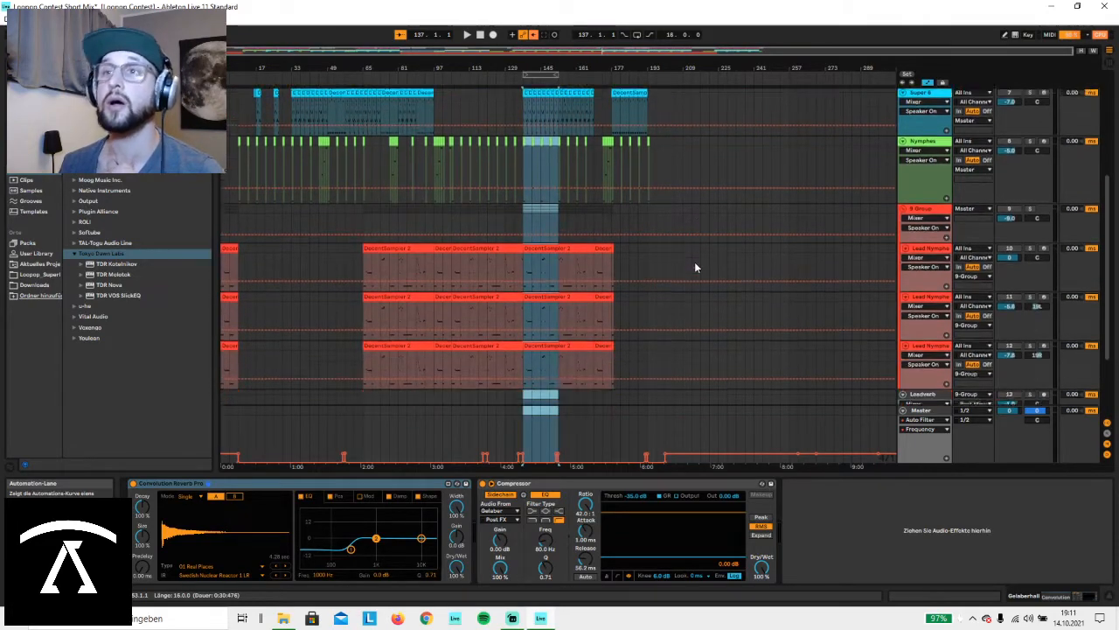
scroll(694, 261, "down", 3)
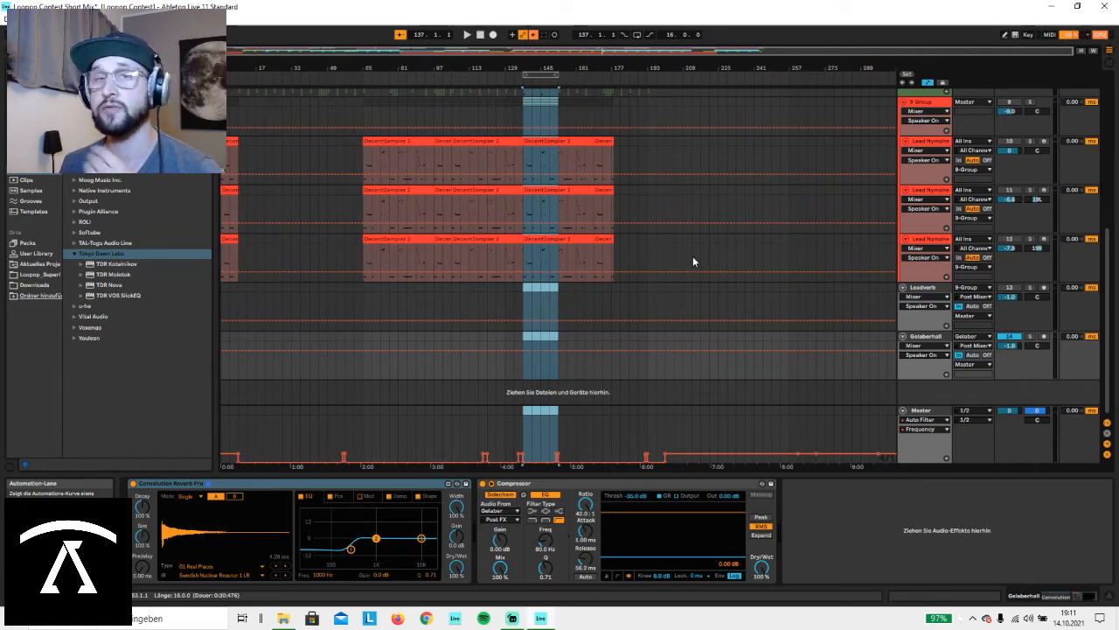
scroll(666, 242, "up", 8)
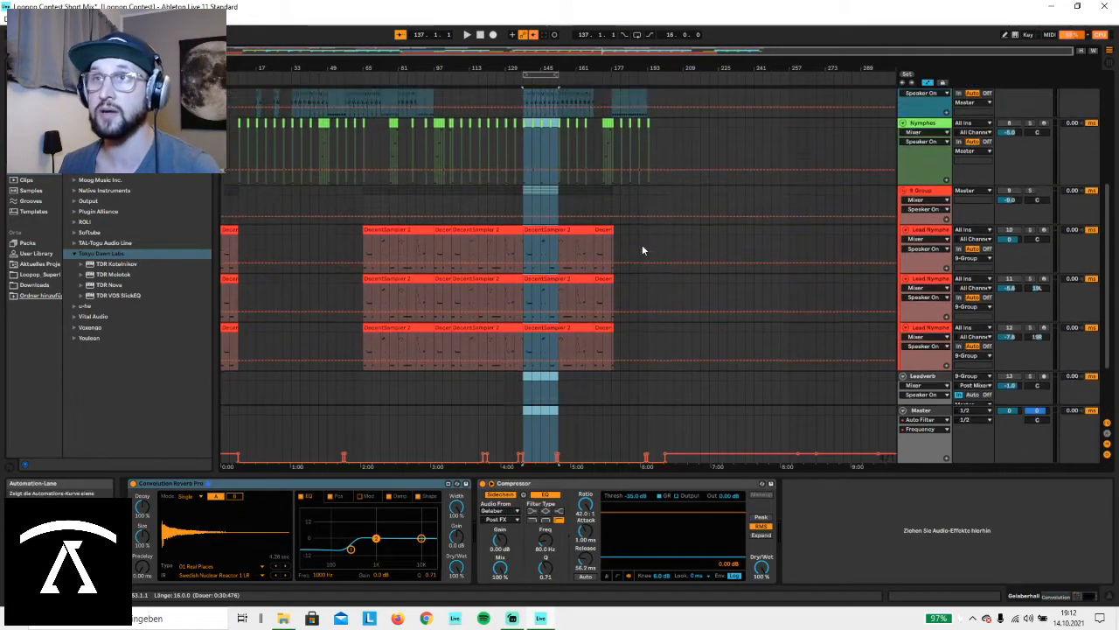
scroll(658, 225, "up", 1)
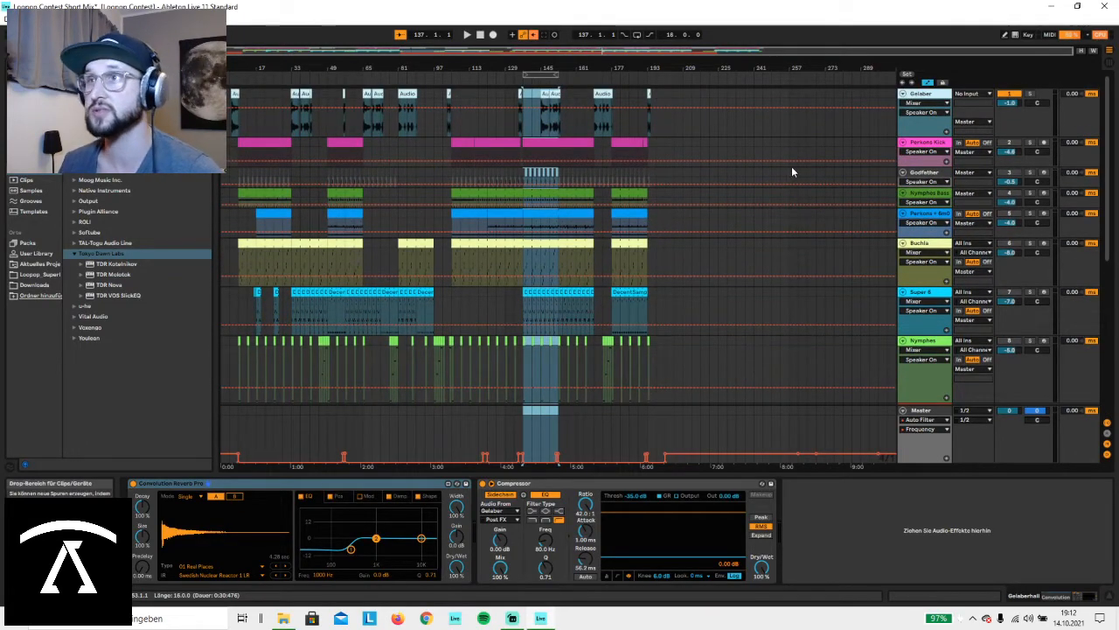
left_click(546, 75)
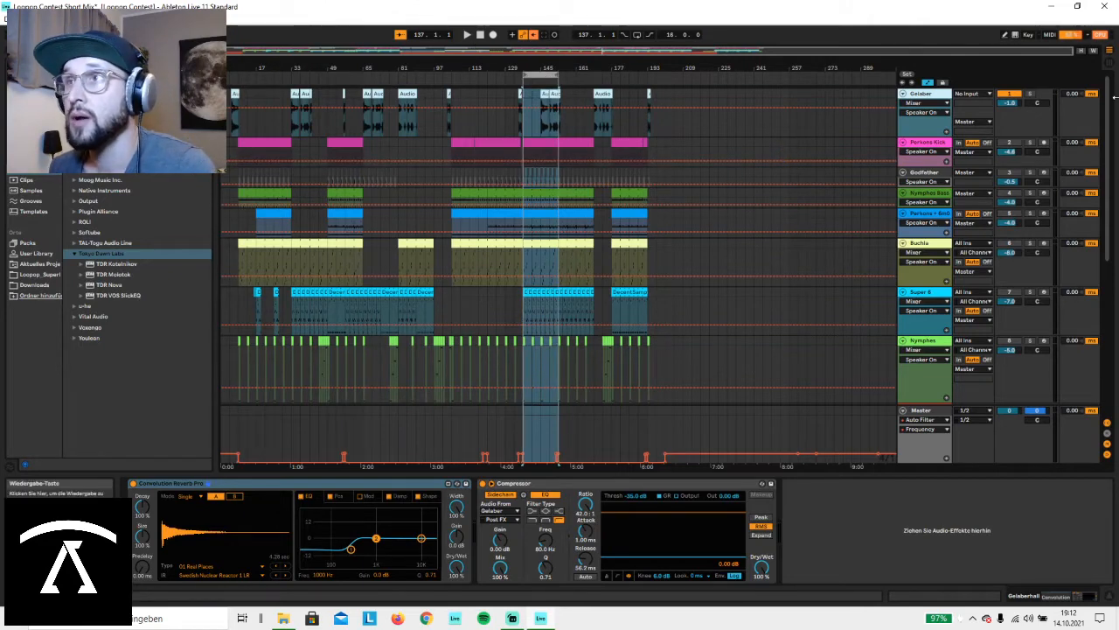
Deactivate the Gelaber track, start playback at bar 137 and activate the Perkons Kick track.
left_click(1010, 99)
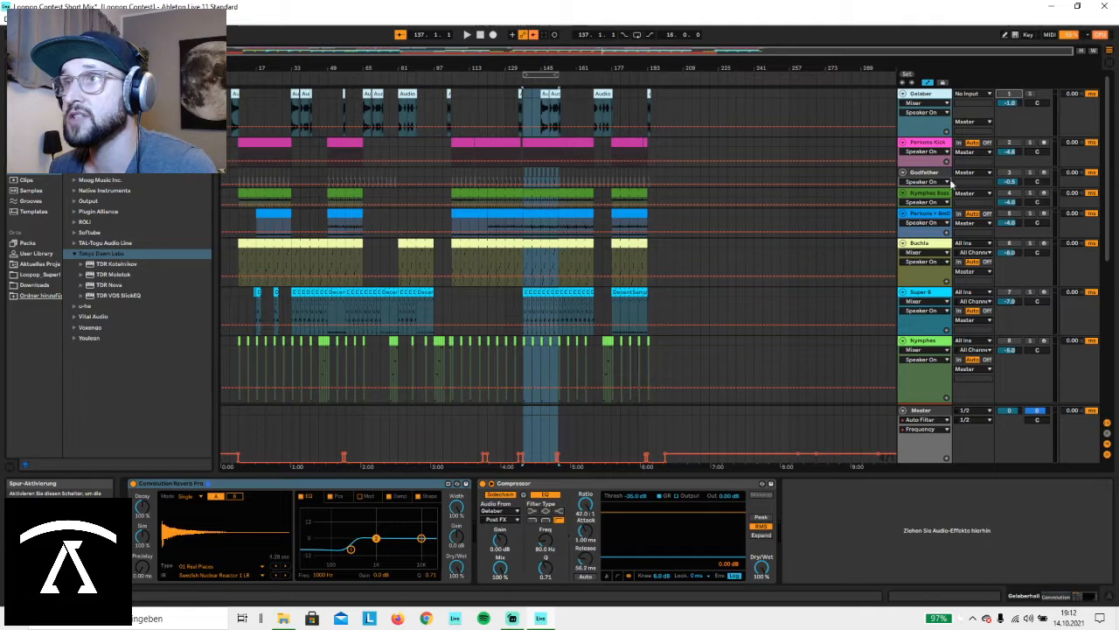
left_click(467, 35)
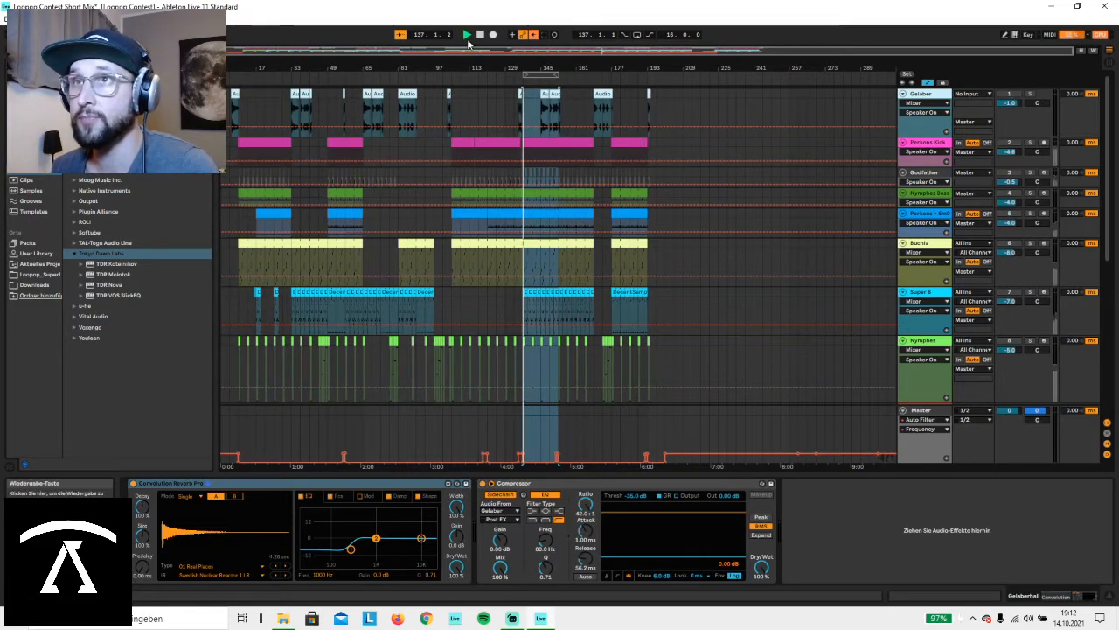
left_click(1010, 144)
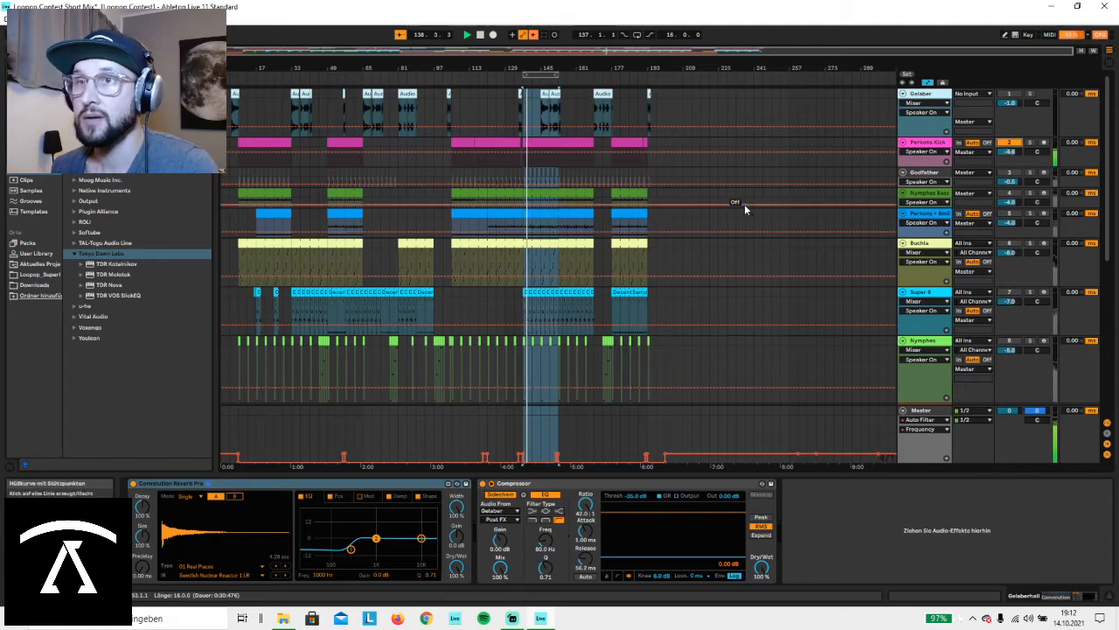
Examine the sample waveform of the Perkons Kick clip, return to the track's device chain and stop playback.
left_click(498, 146)
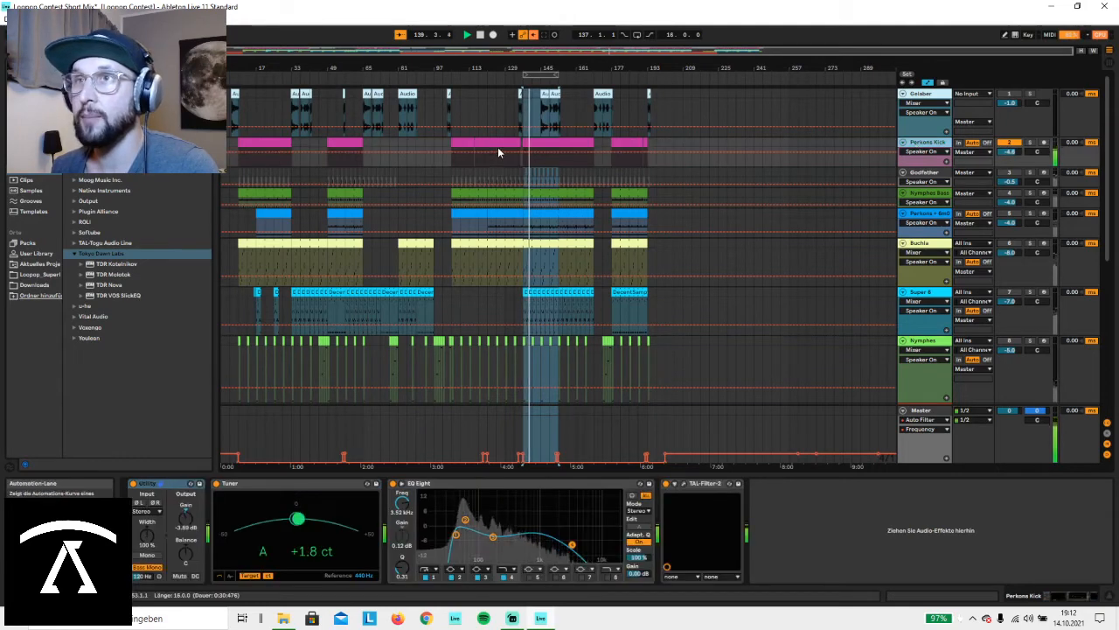
double_click(527, 142)
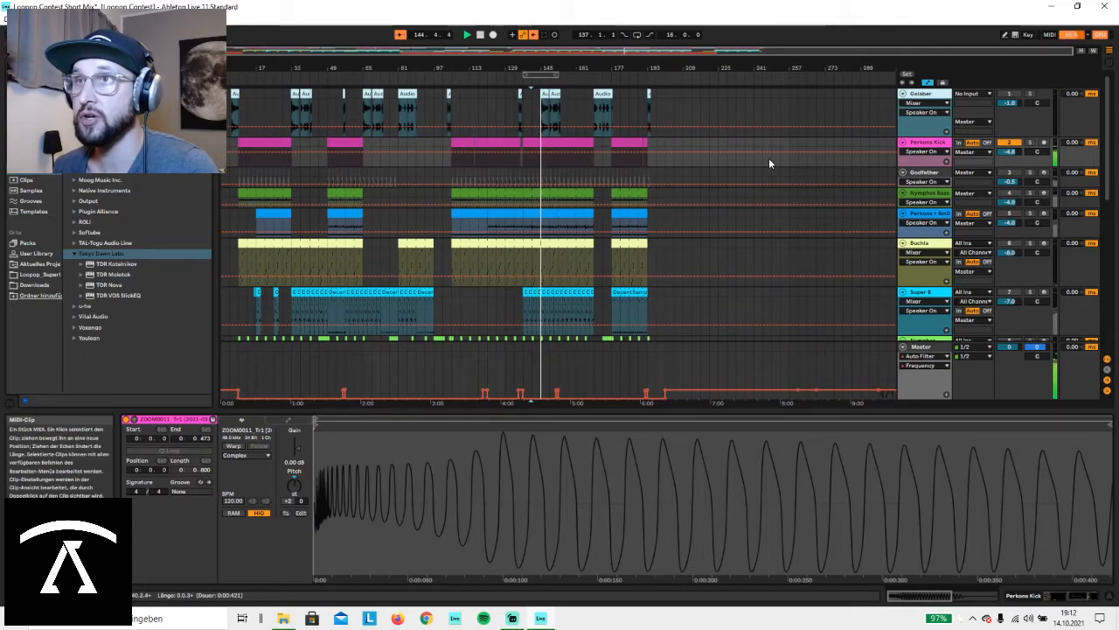
double_click(929, 143)
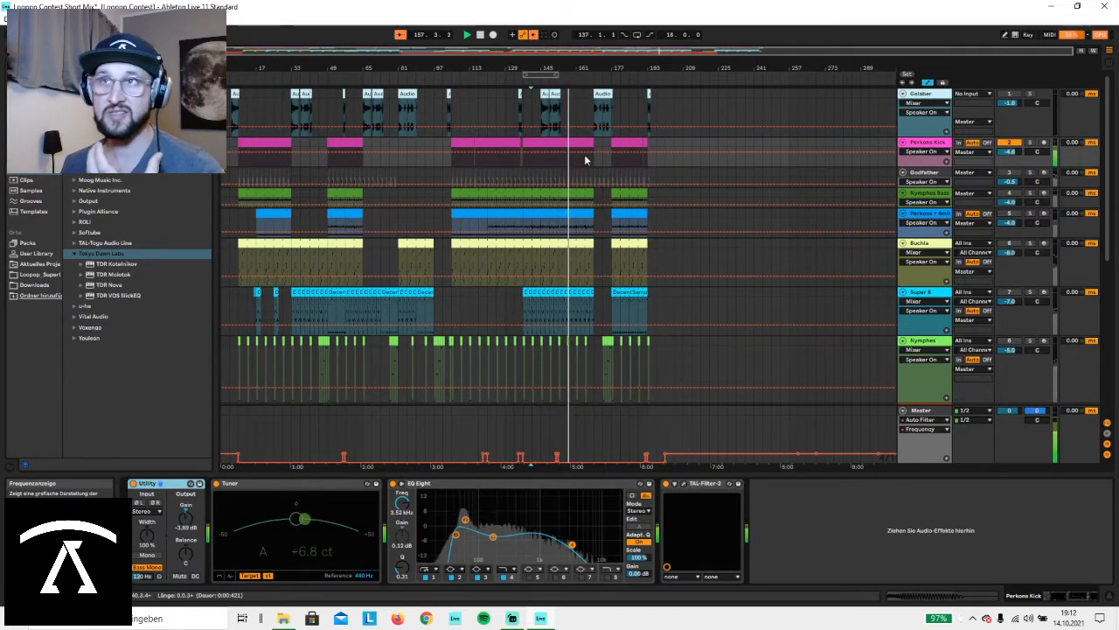
left_click(480, 35)
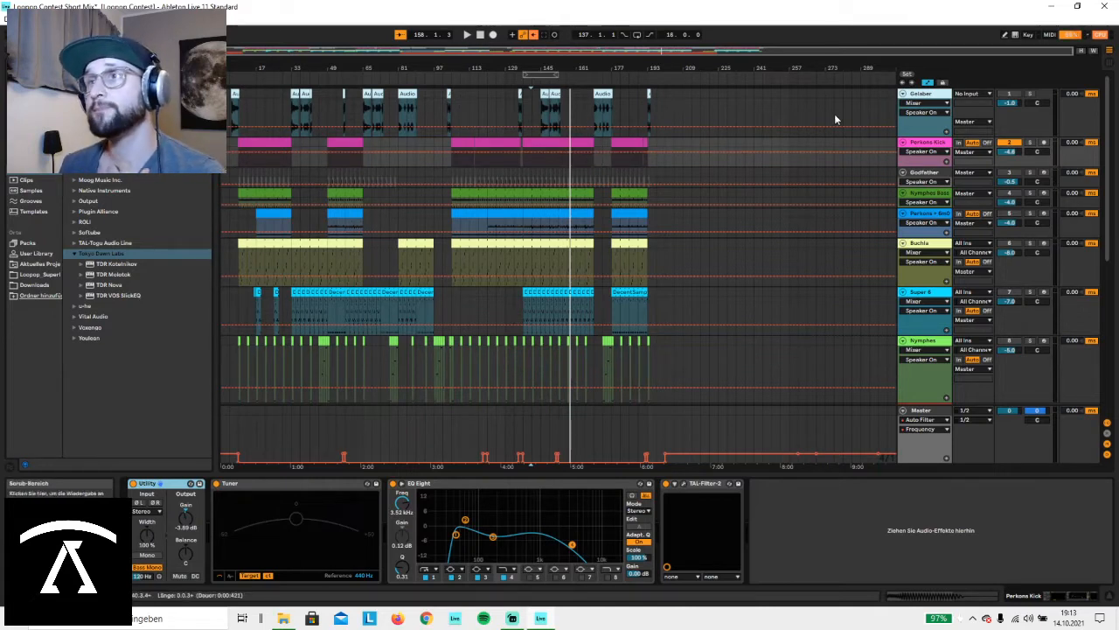
Play the Perkons Kick track, examine its TAL-Filter-2 volume curve, stop playback and close the plug-in window.
left_click(927, 145)
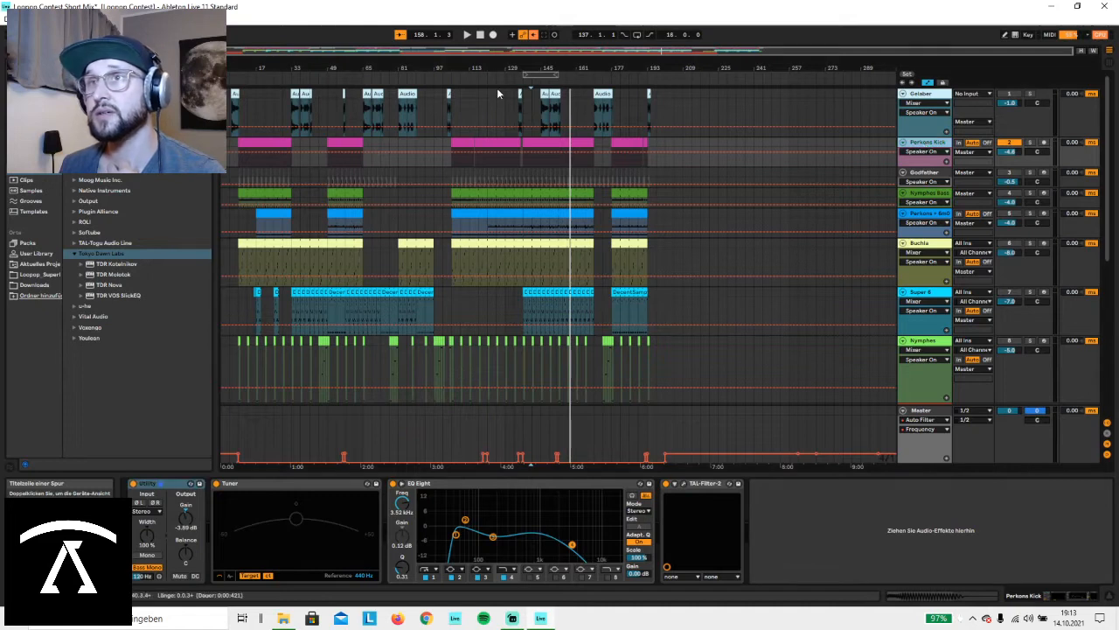
left_click(466, 35)
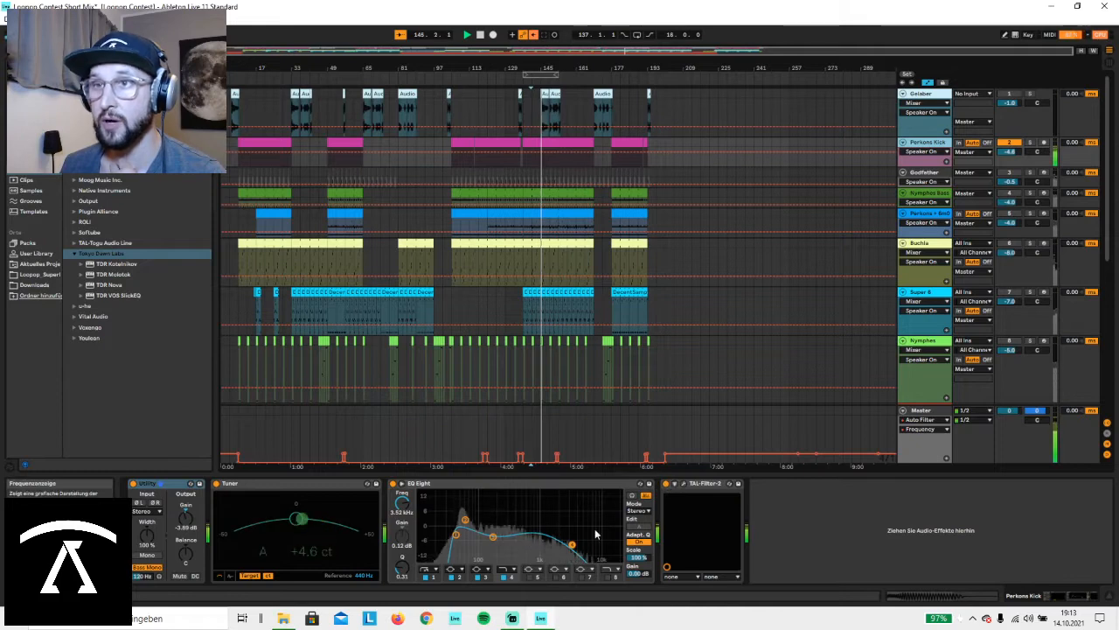
left_click(685, 483)
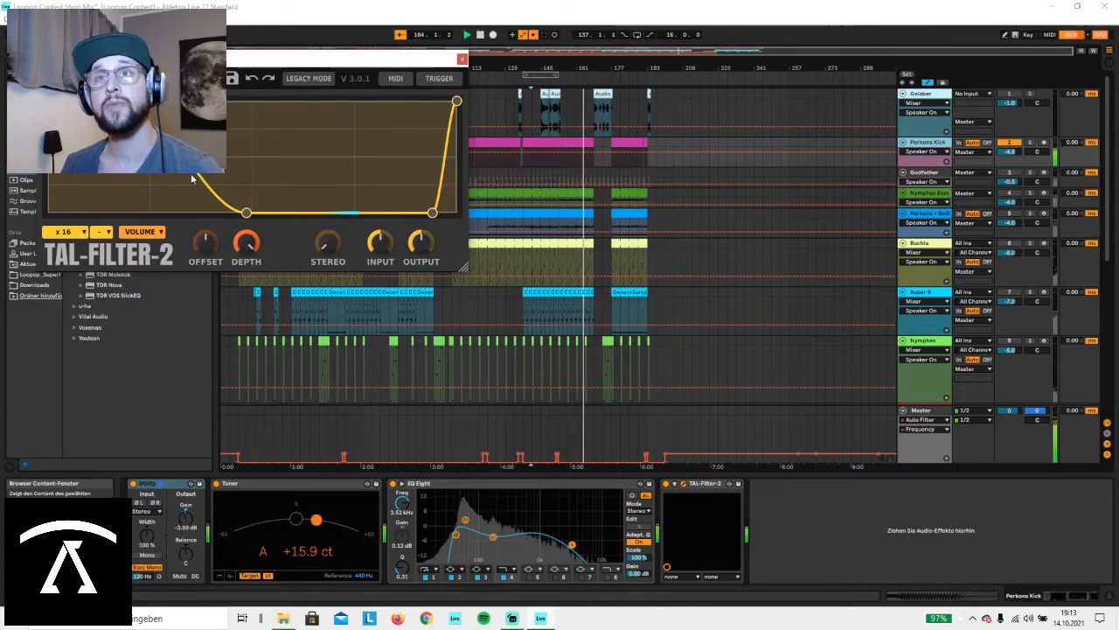
left_click(480, 36)
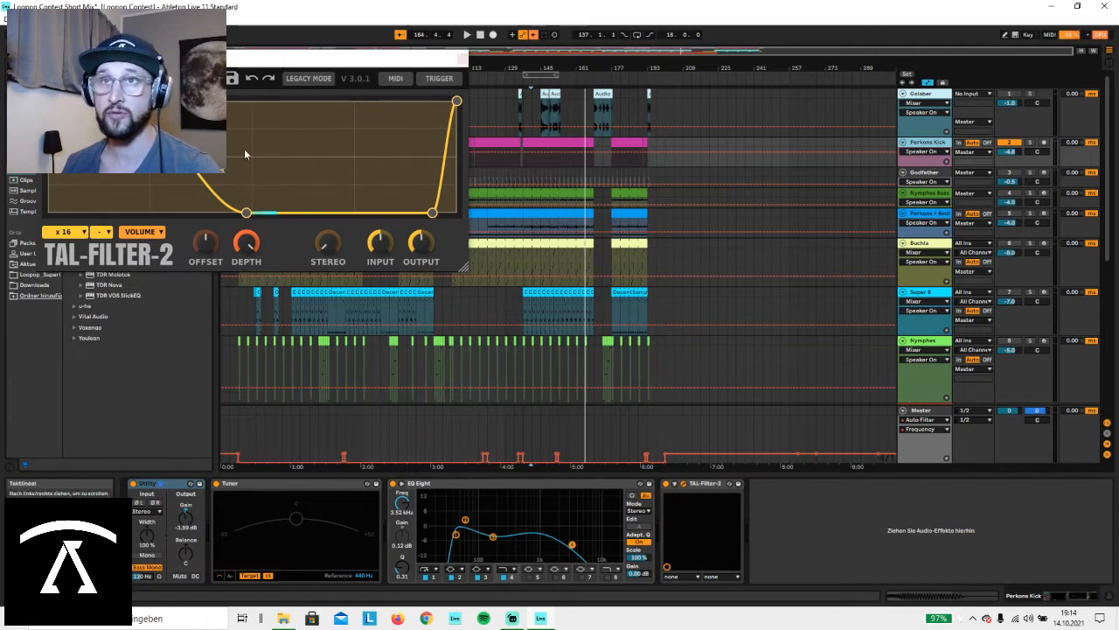
left_click(463, 62)
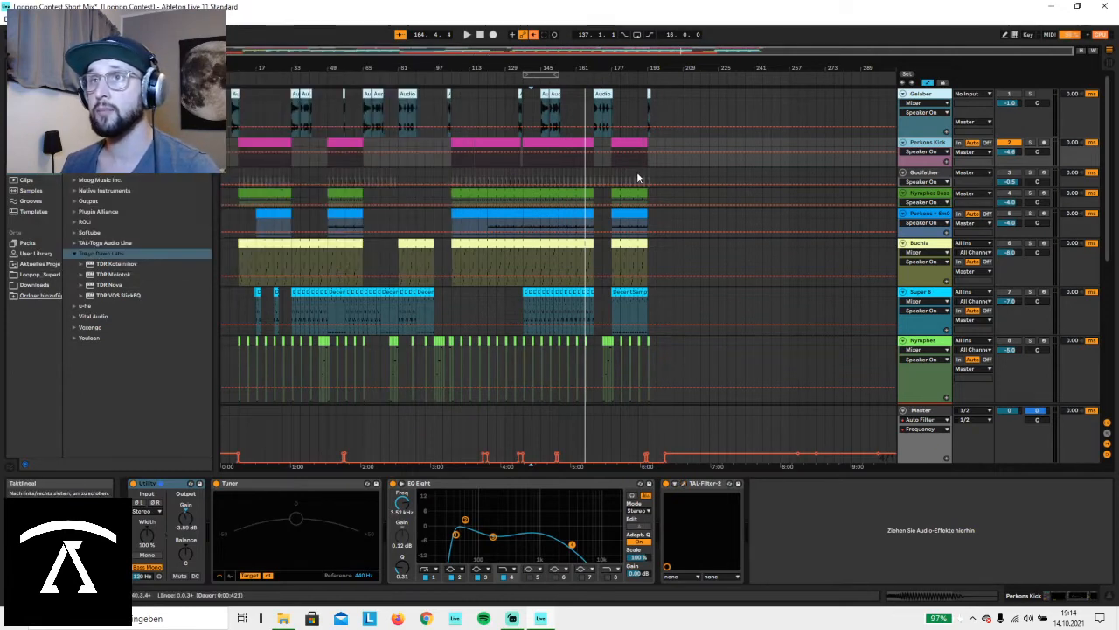
Switch the active track from Perkons Kick to Nymphes Bass, play it and inspect its instrument and TDR Molotok plug-ins.
left_click(925, 193)
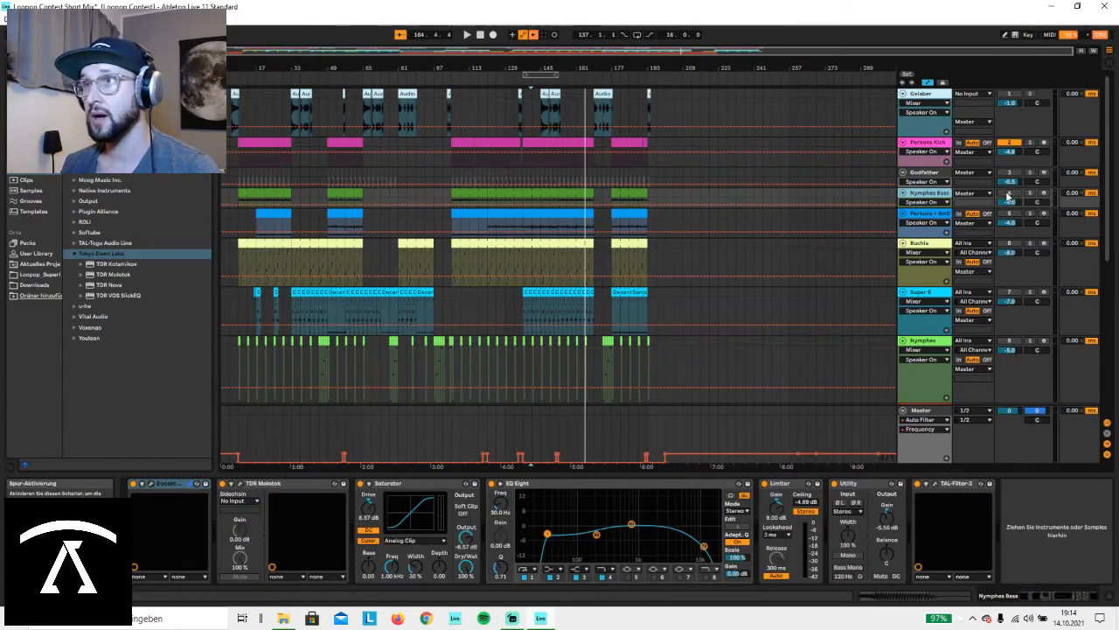
left_click(468, 35)
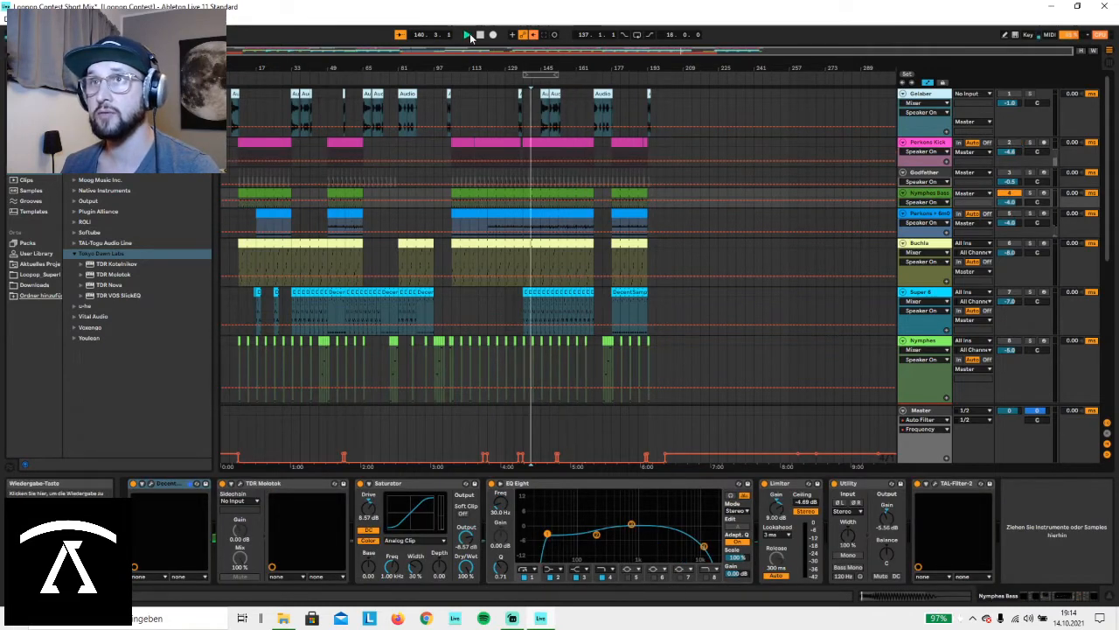
left_click(151, 484)
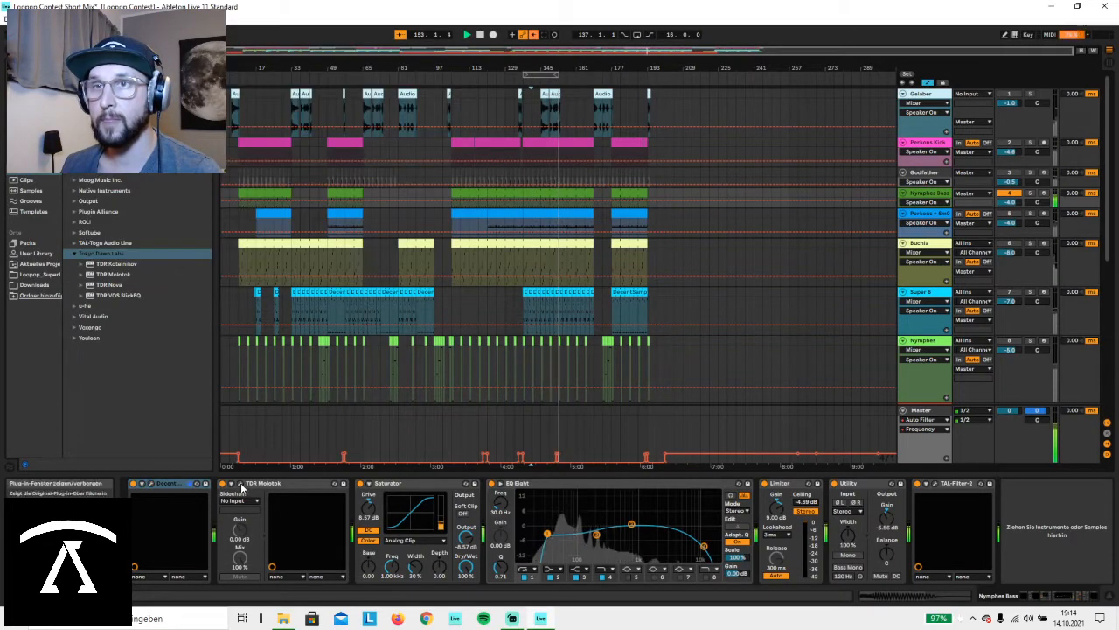
left_click(240, 483)
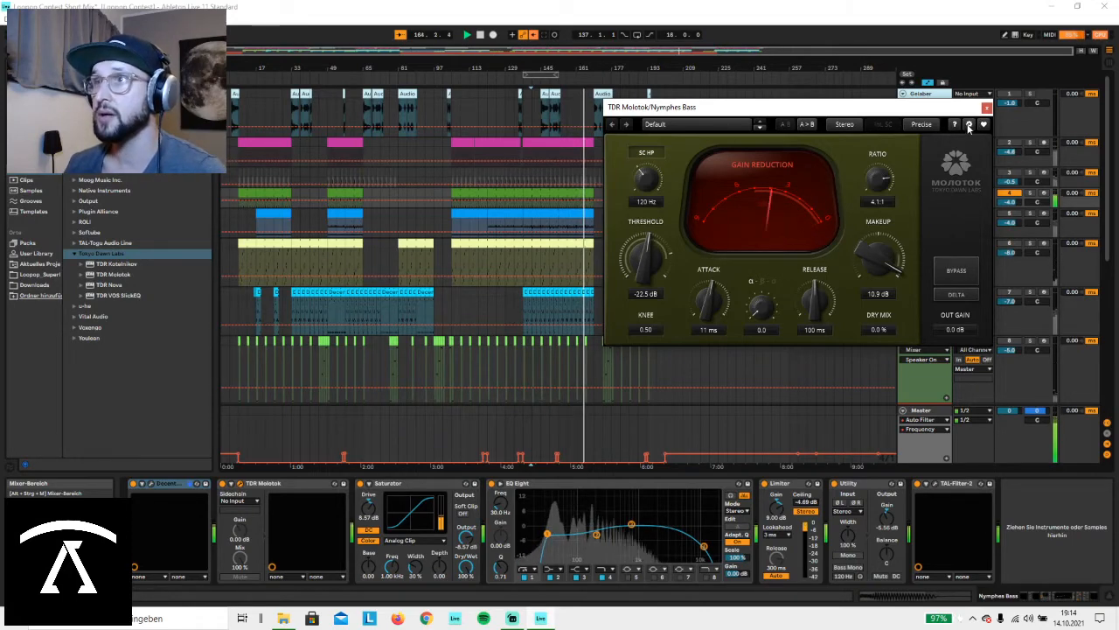
left_click(986, 107)
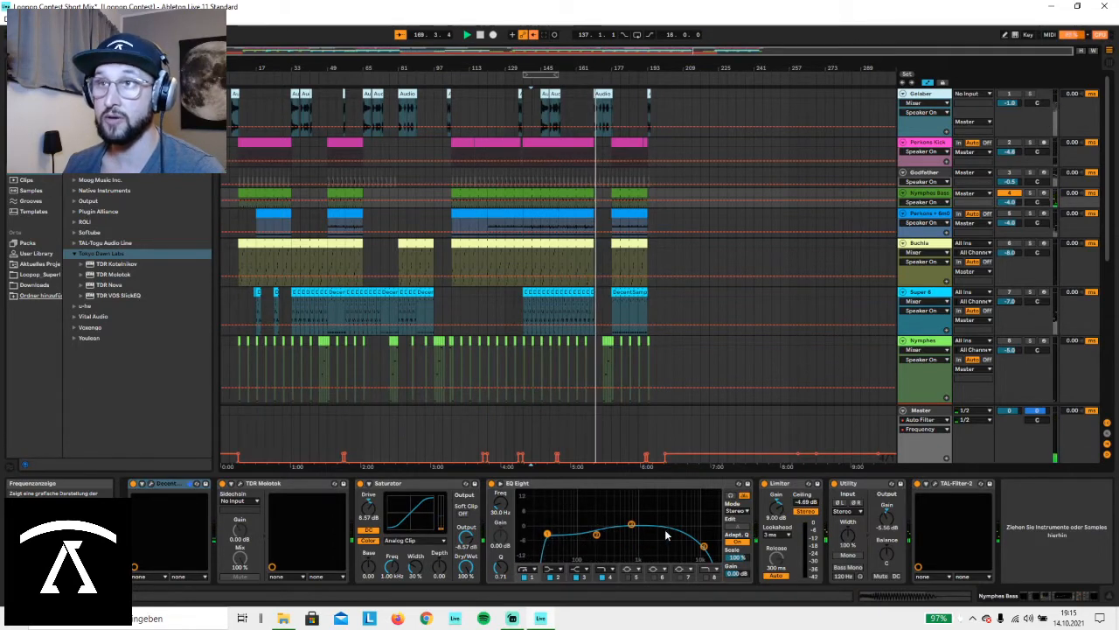
Play the 16-bar range from bar 137 with looping enabled and examine the Limiter on Nymphes Bass.
key("space")
left_click(541, 75)
key("space")
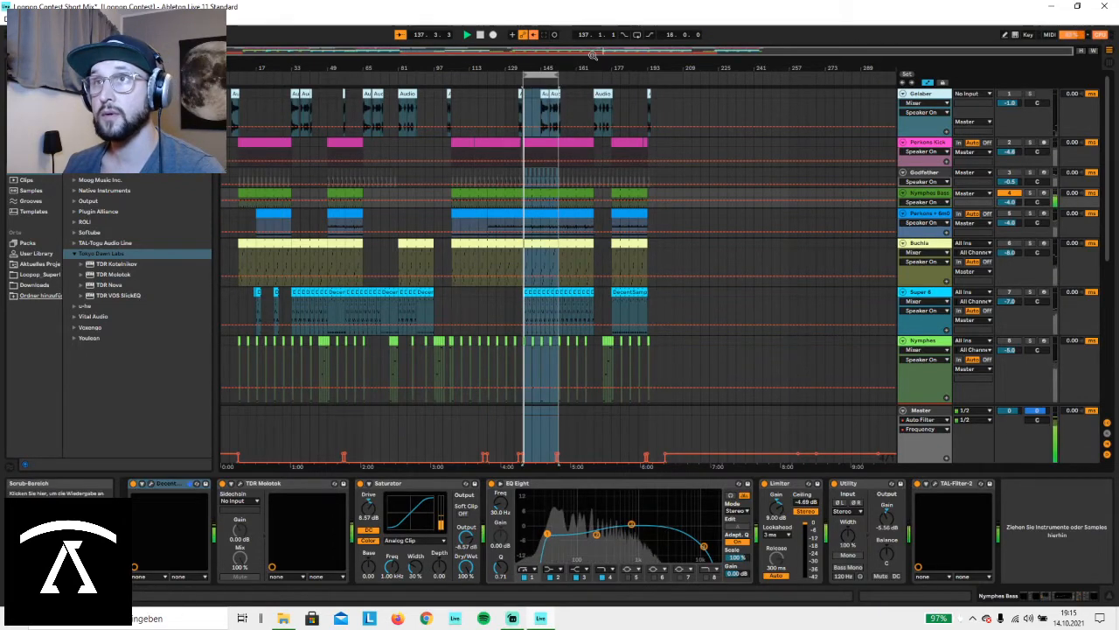
left_click(637, 35)
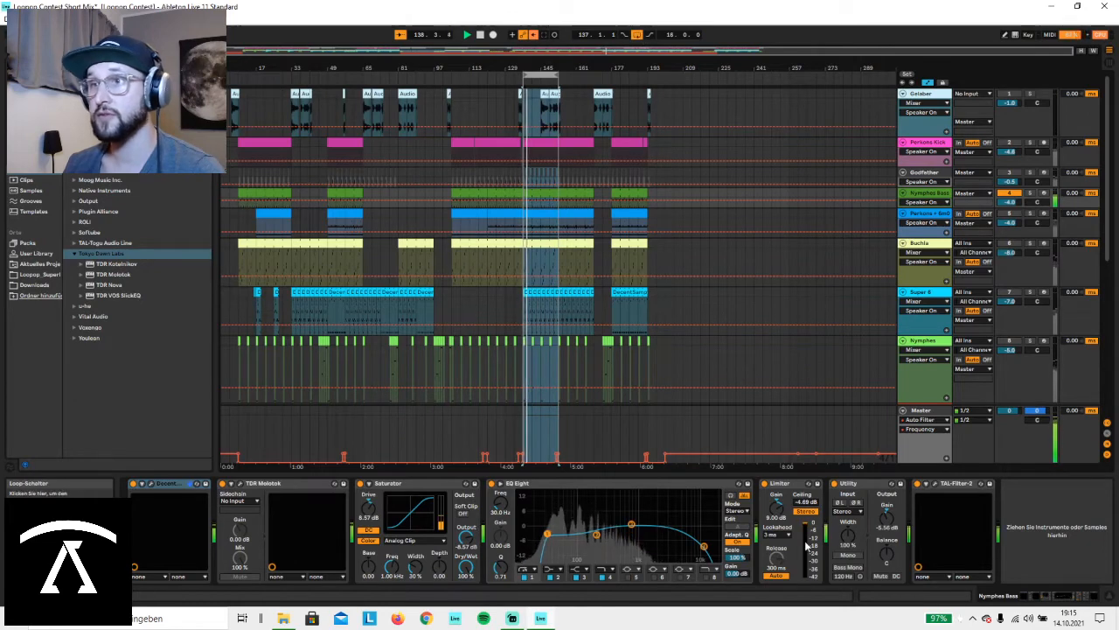
left_click_drag(804, 499, 810, 532)
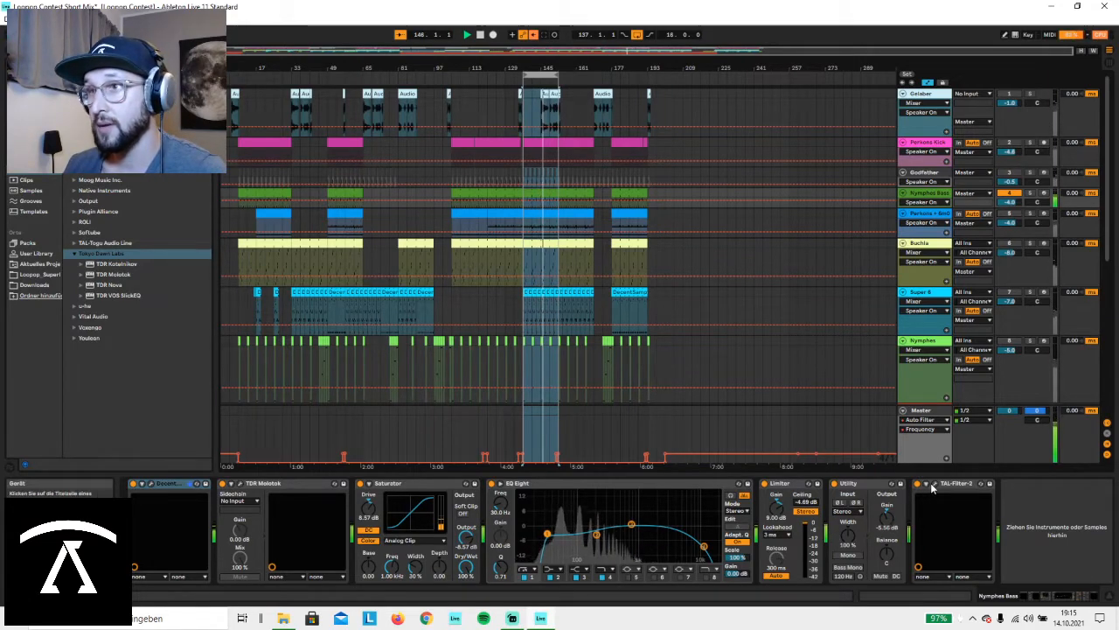
Compare the TAL-Filter-2 volume curves of Nymphes Bass and Perkons Kick side by side and close both plug-in windows.
left_click(913, 482)
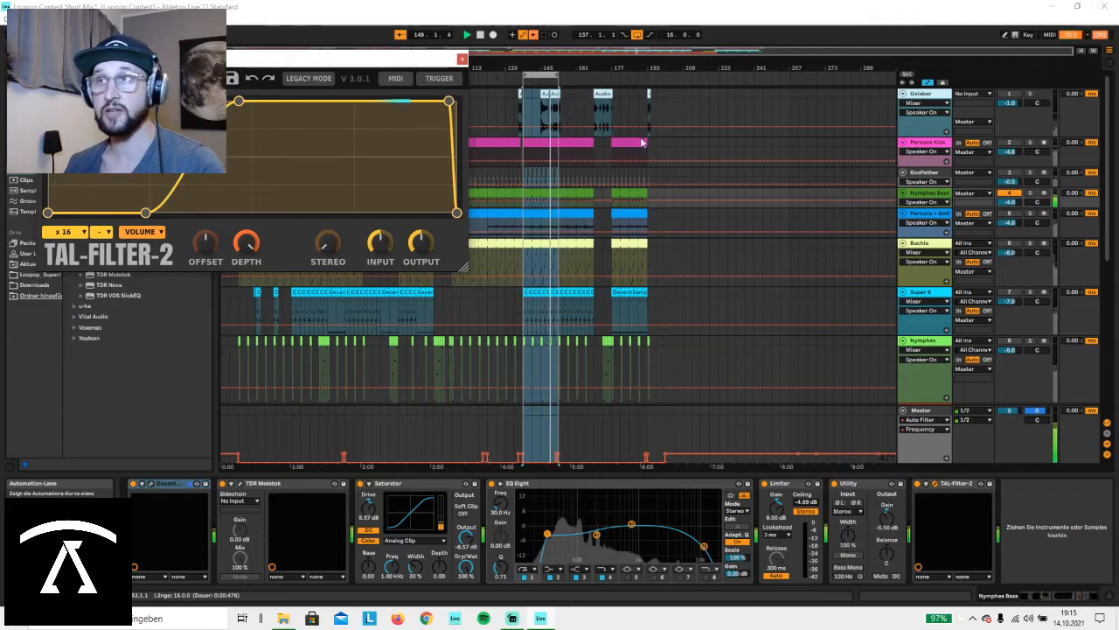
left_click(905, 145)
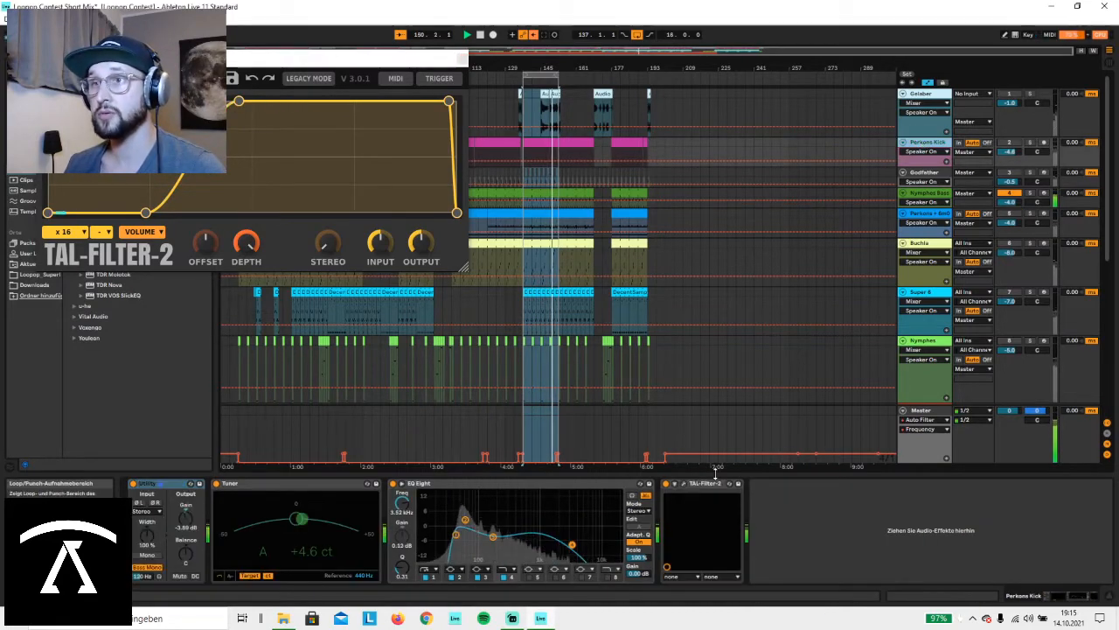
left_click_drag(339, 64, 781, 69)
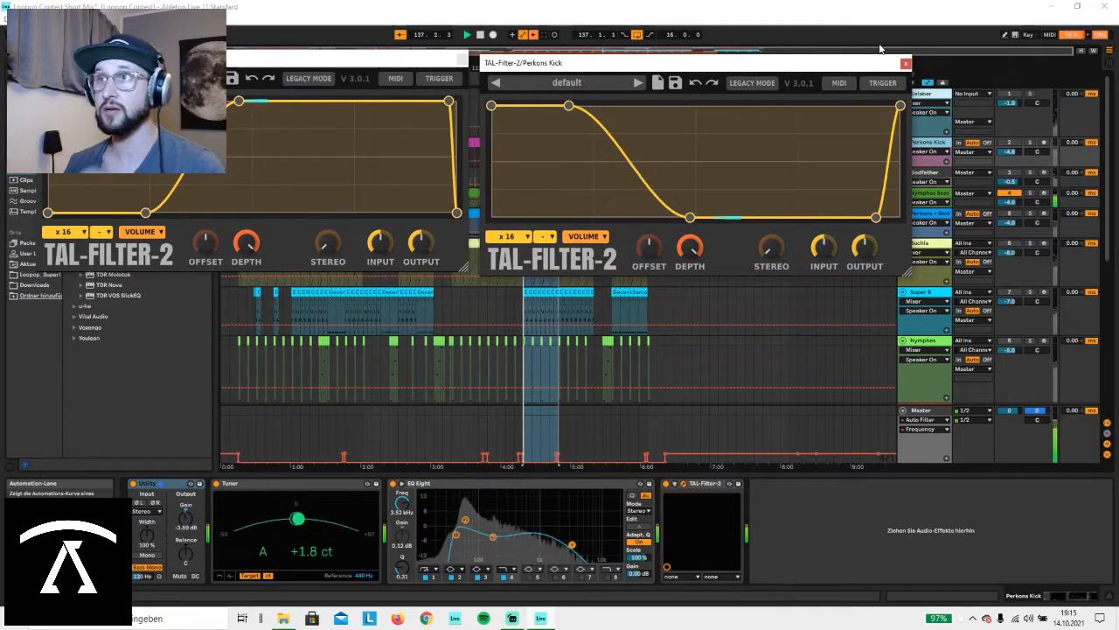
left_click(906, 65)
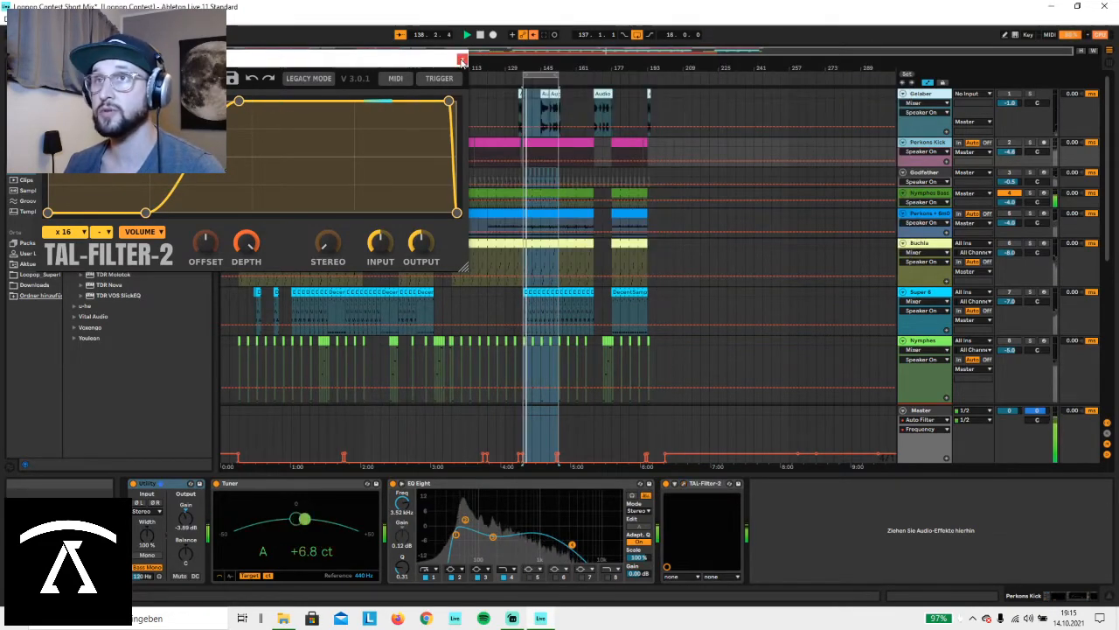
left_click(462, 59)
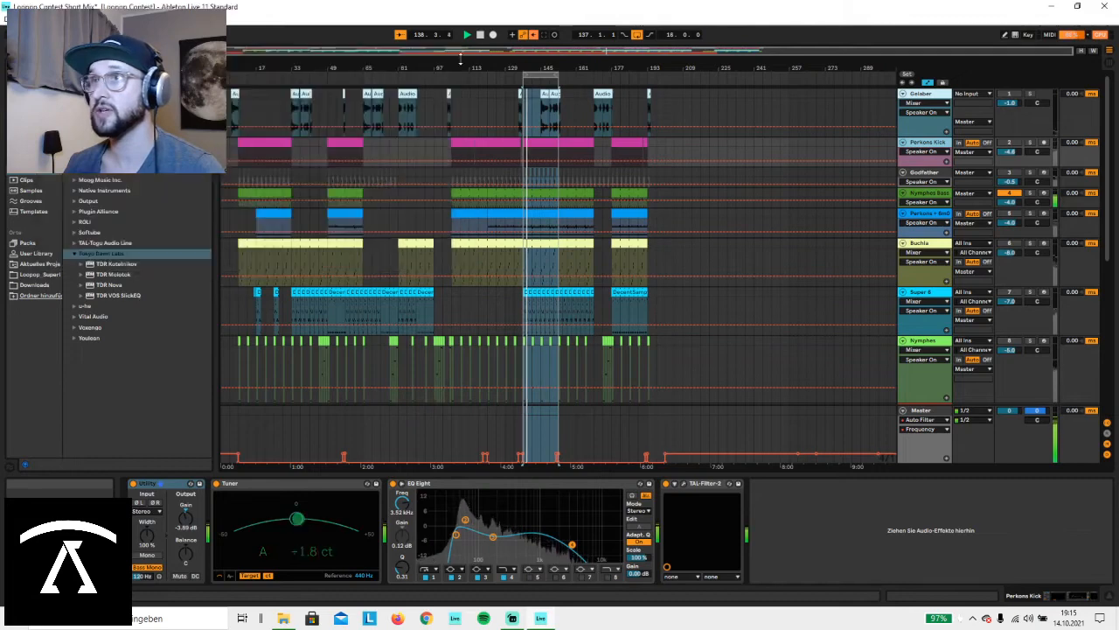
Activate Perkons Kick to hear it together with Nymphes Bass in the loop, and stop playback.
left_click(1014, 143)
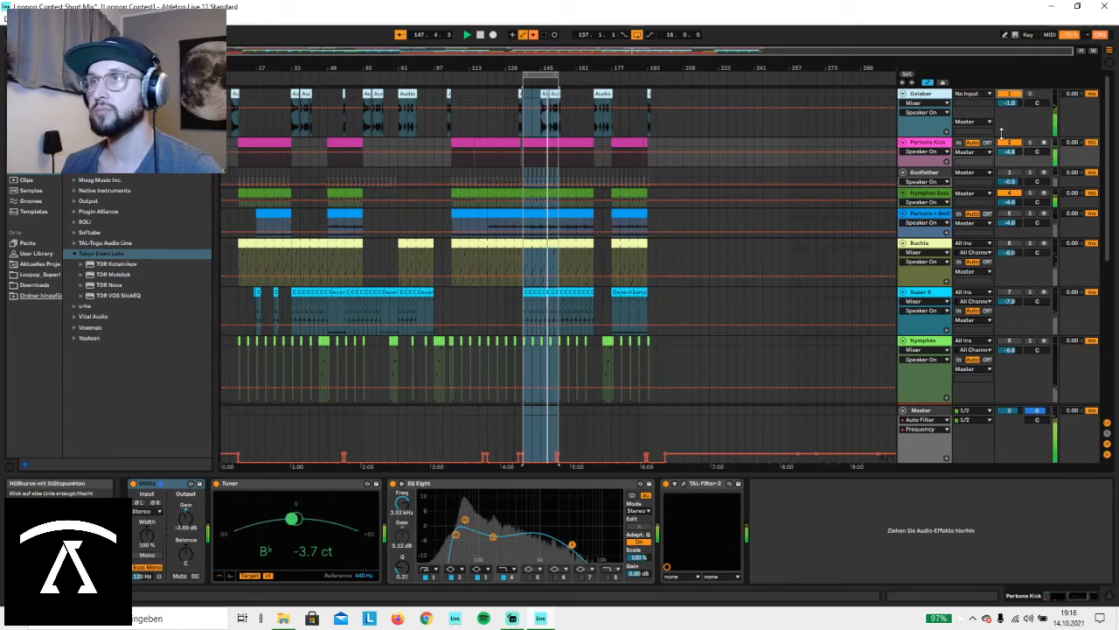
left_click(479, 34)
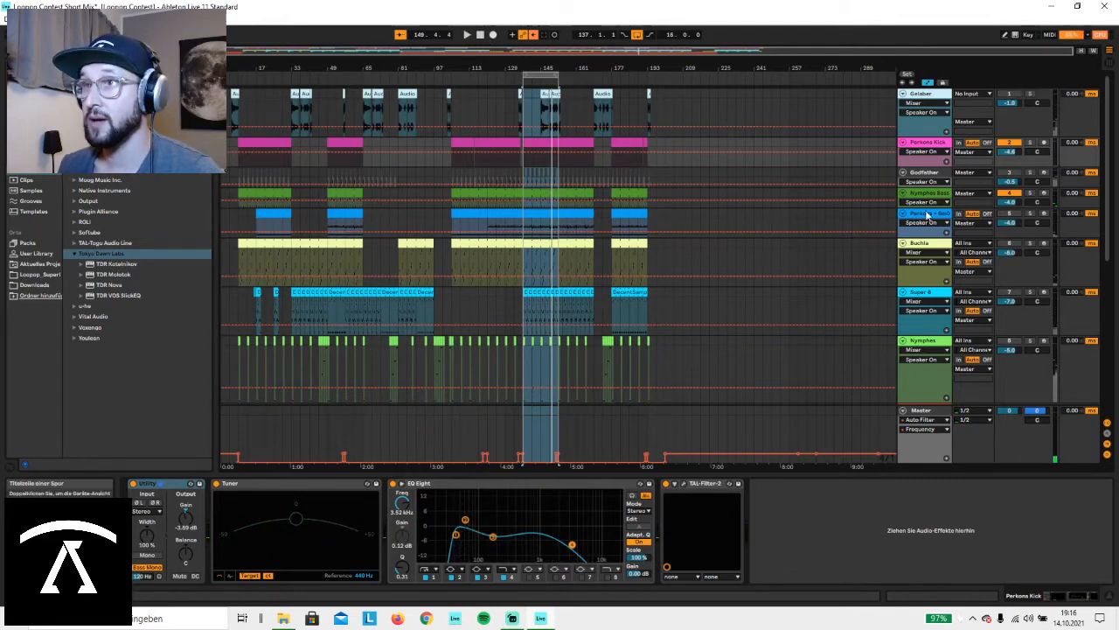
Show the Super 6 track's devices, deactivate Perkons Kick and Nymphes Bass, and activate Super 6.
left_click(925, 292)
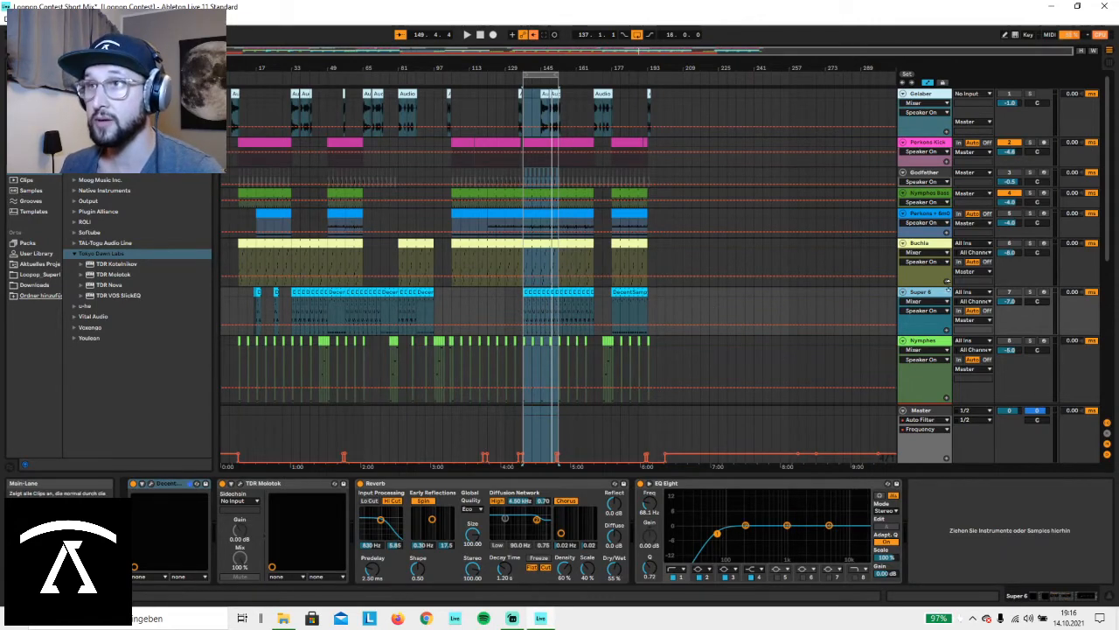
scroll(685, 365, "down", 2)
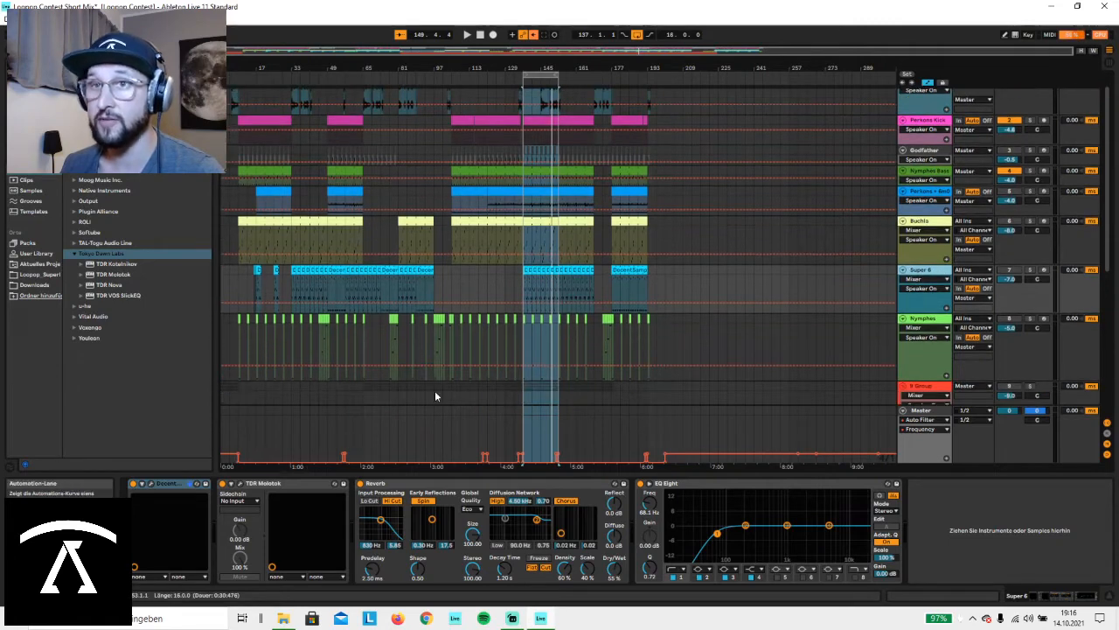
scroll(933, 216, "up", 2)
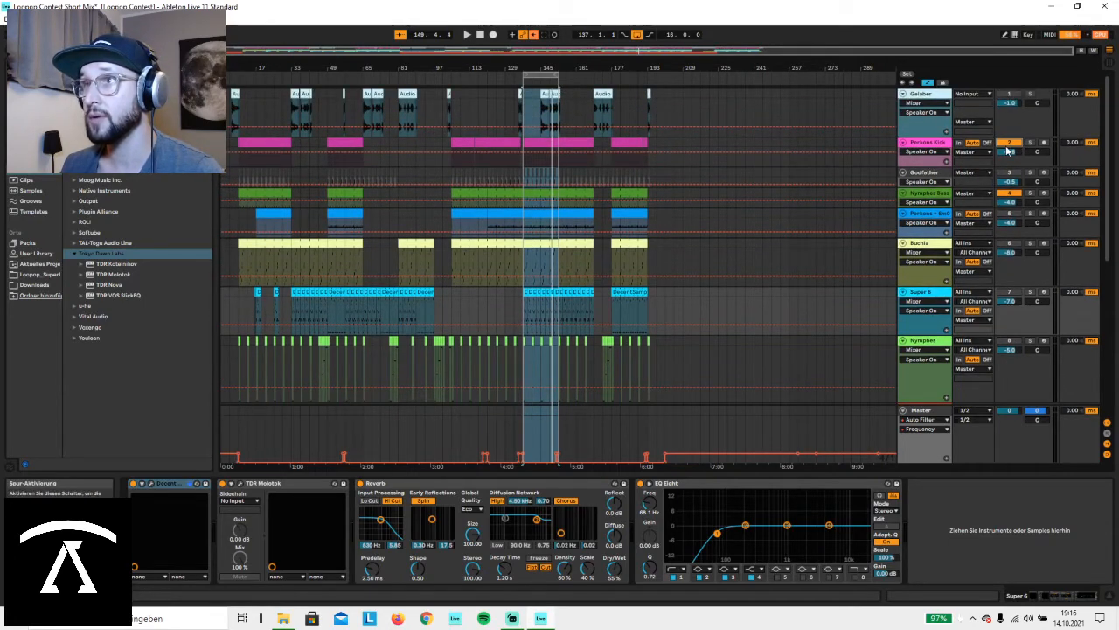
left_click(1008, 144)
left_click(1009, 194)
left_click(1009, 292)
Select the loop range starting at bar 137 and play the Super 6 track, stopping and restarting playback.
left_click(541, 75)
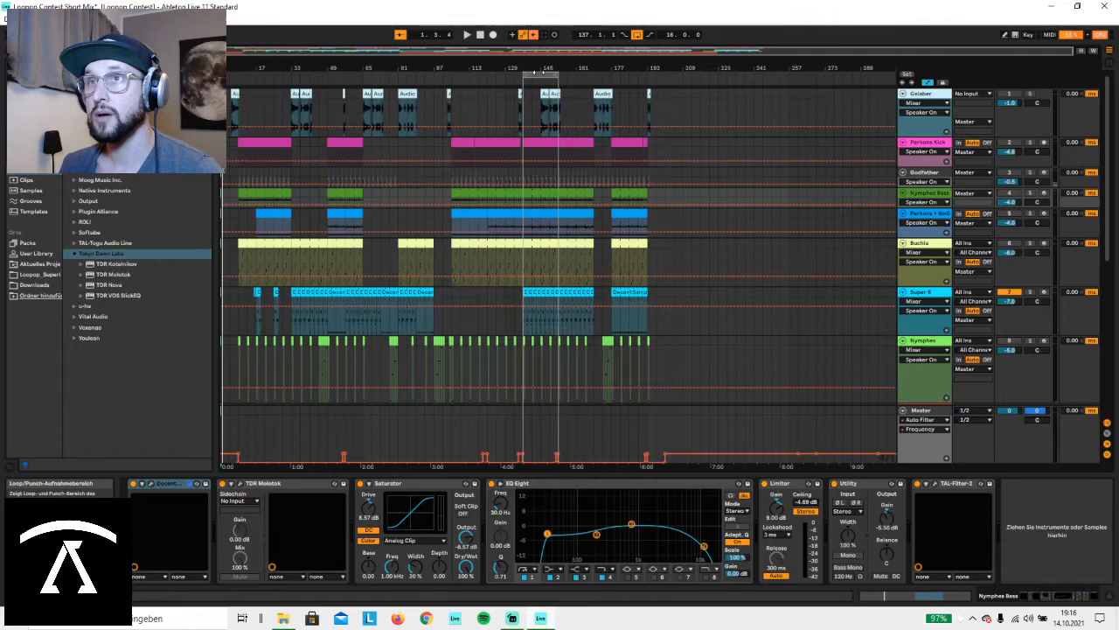
left_click(467, 35)
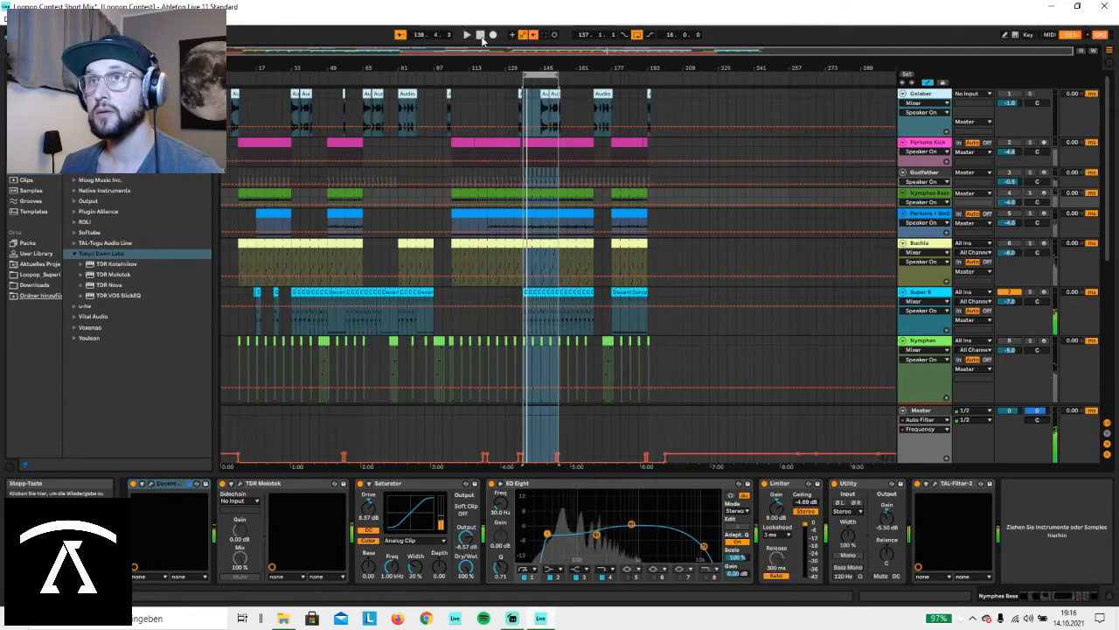
left_click(480, 35)
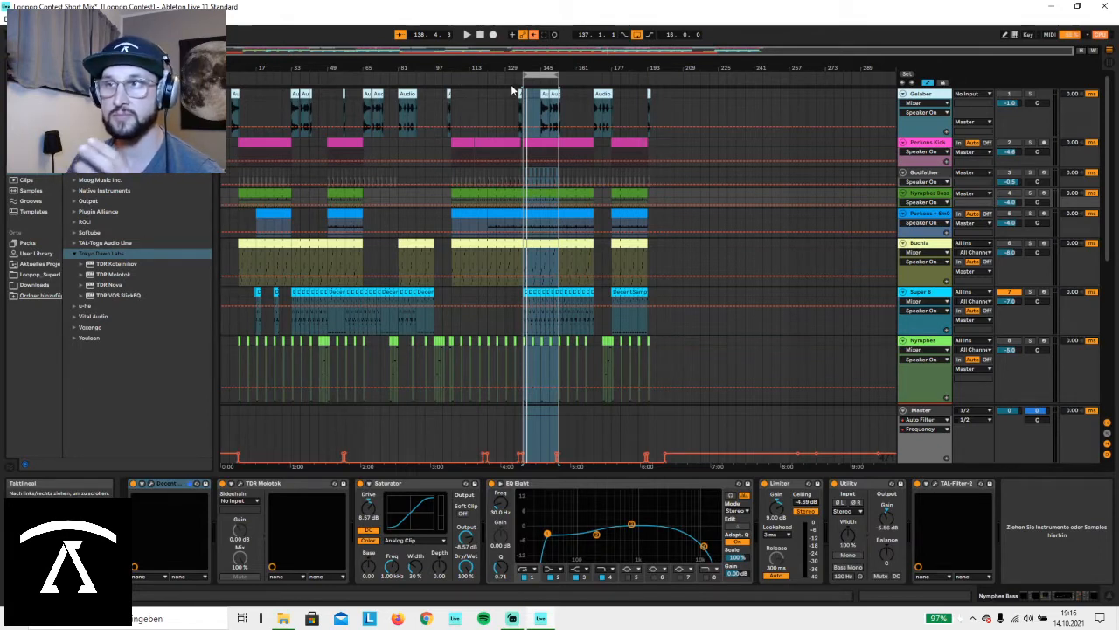
left_click(468, 34)
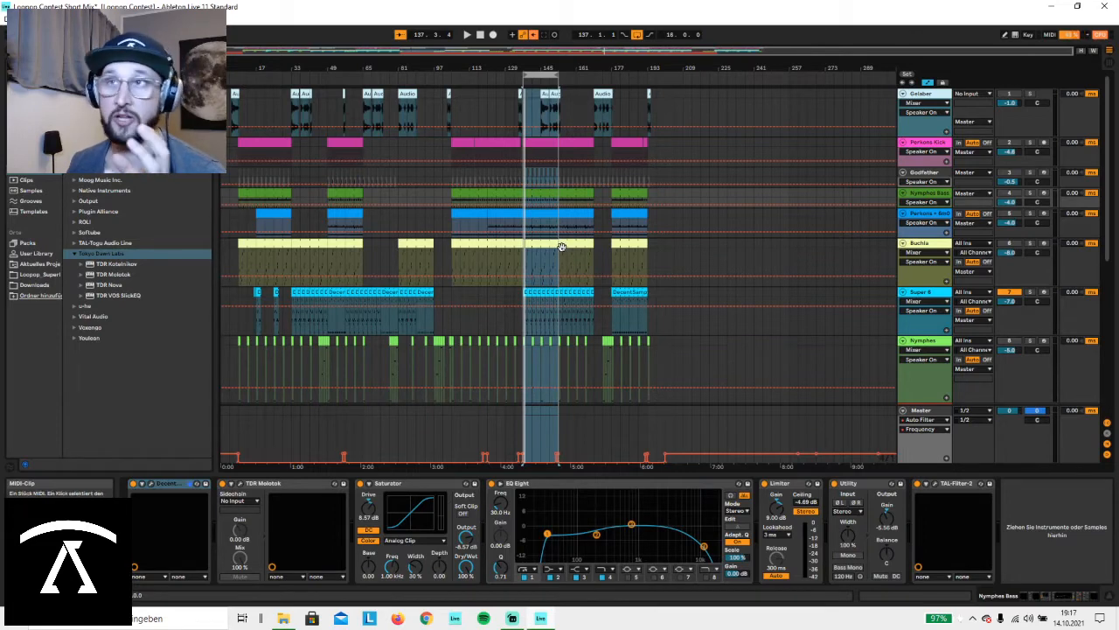
left_click(467, 35)
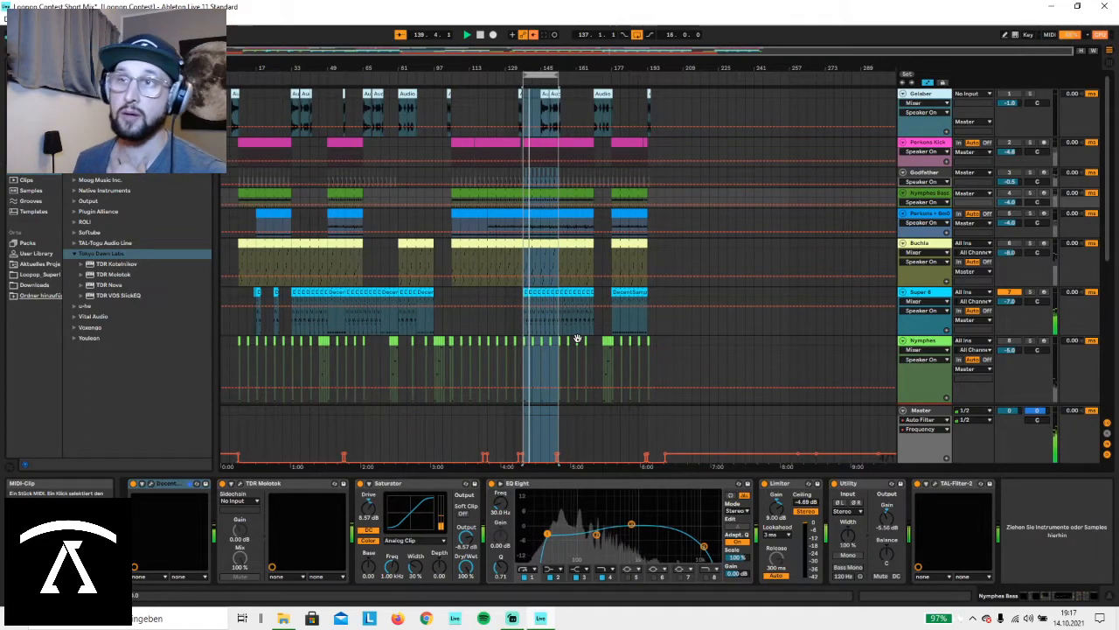
Move the loop range to start at bar 177, play the Super 6 track there, and stop playback.
left_click(484, 37)
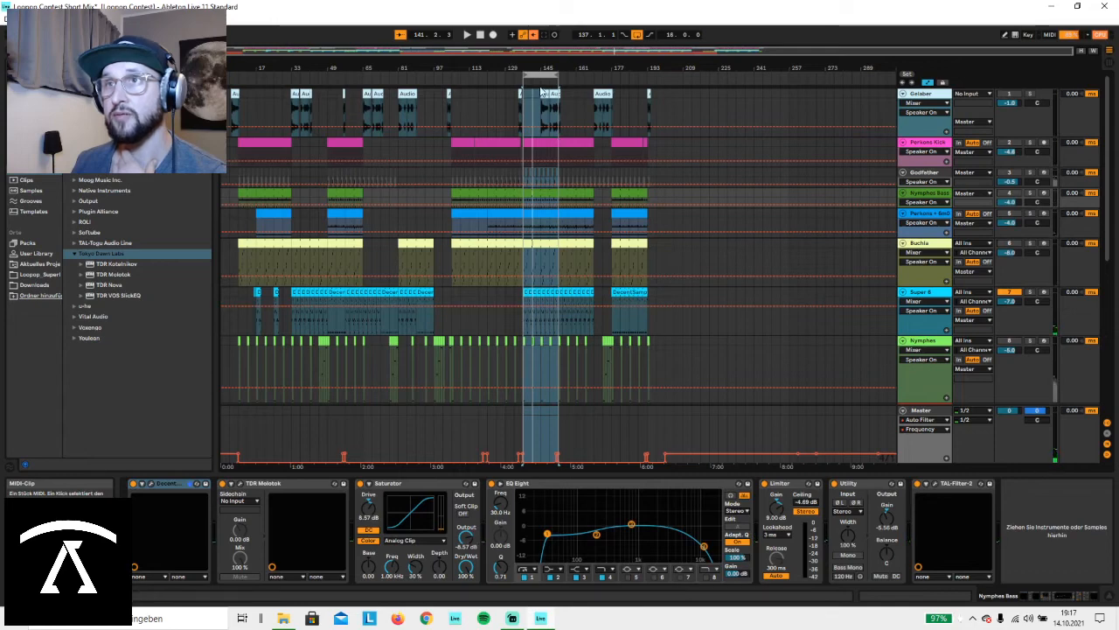
left_click_drag(540, 75, 629, 75)
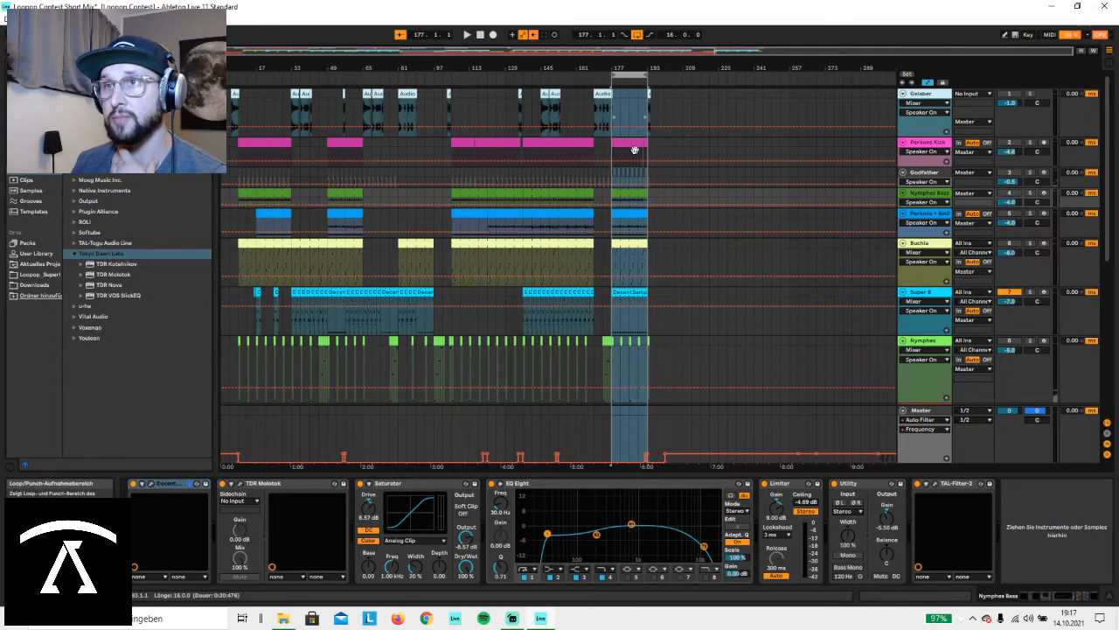
left_click(479, 35)
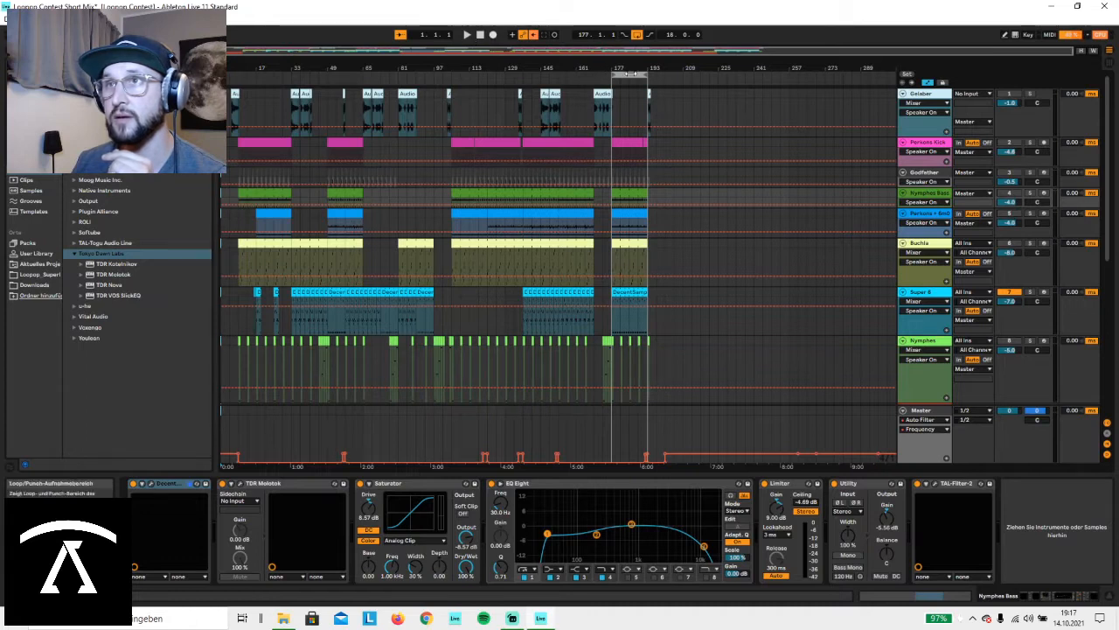
left_click(631, 75)
left_click(468, 35)
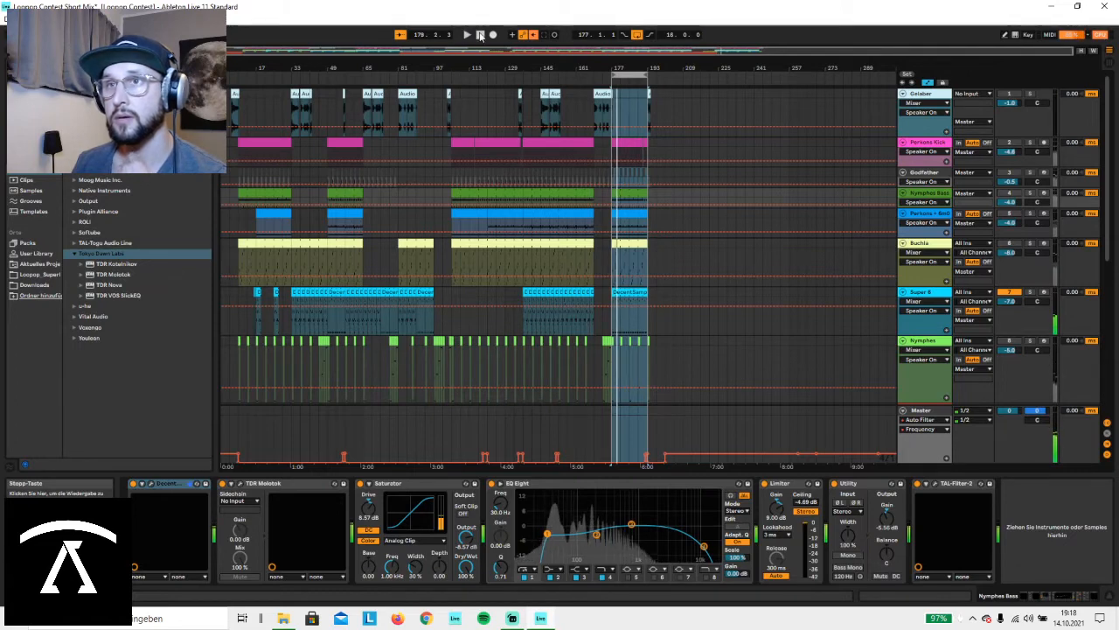
left_click(481, 35)
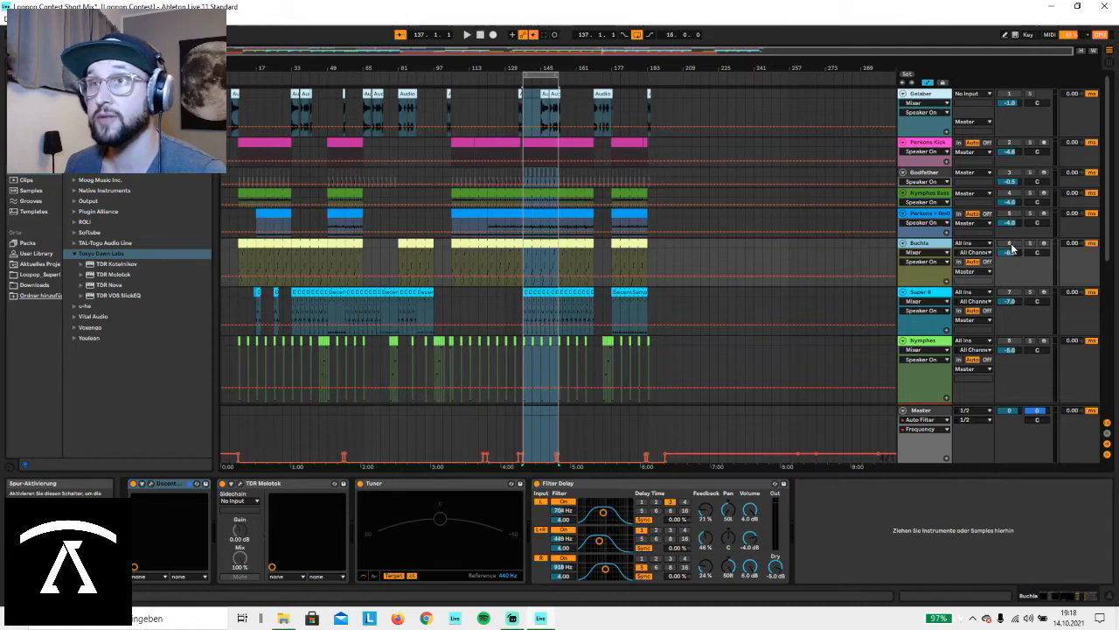
Activate the Buchla track, show its Decent Sampler window, and play the loop from bar 137 before stopping.
left_click(1012, 244)
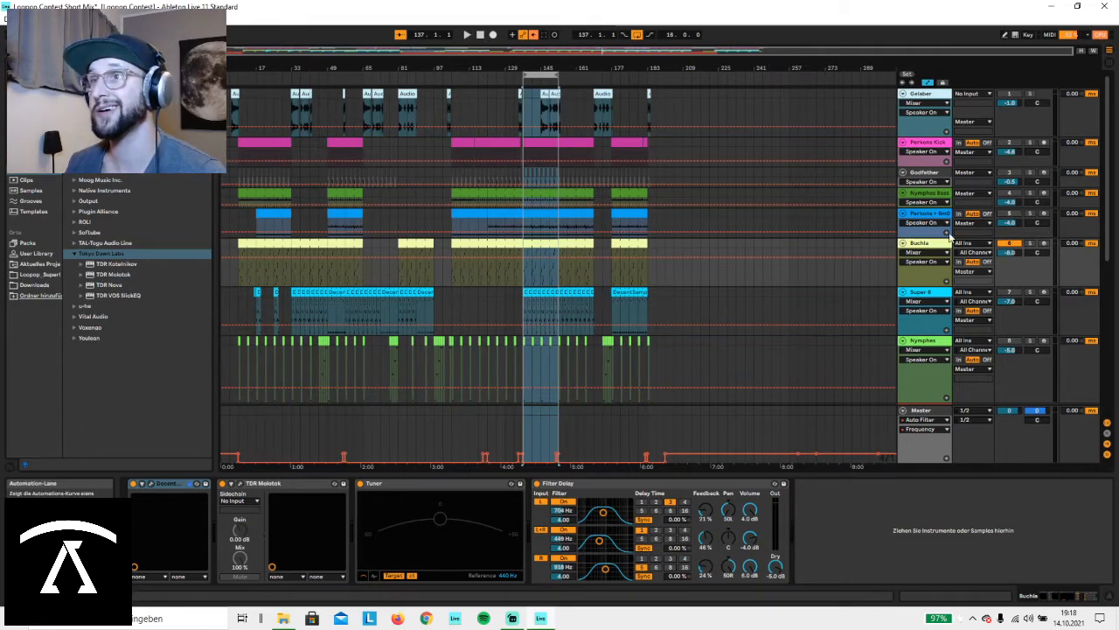
left_click(152, 488)
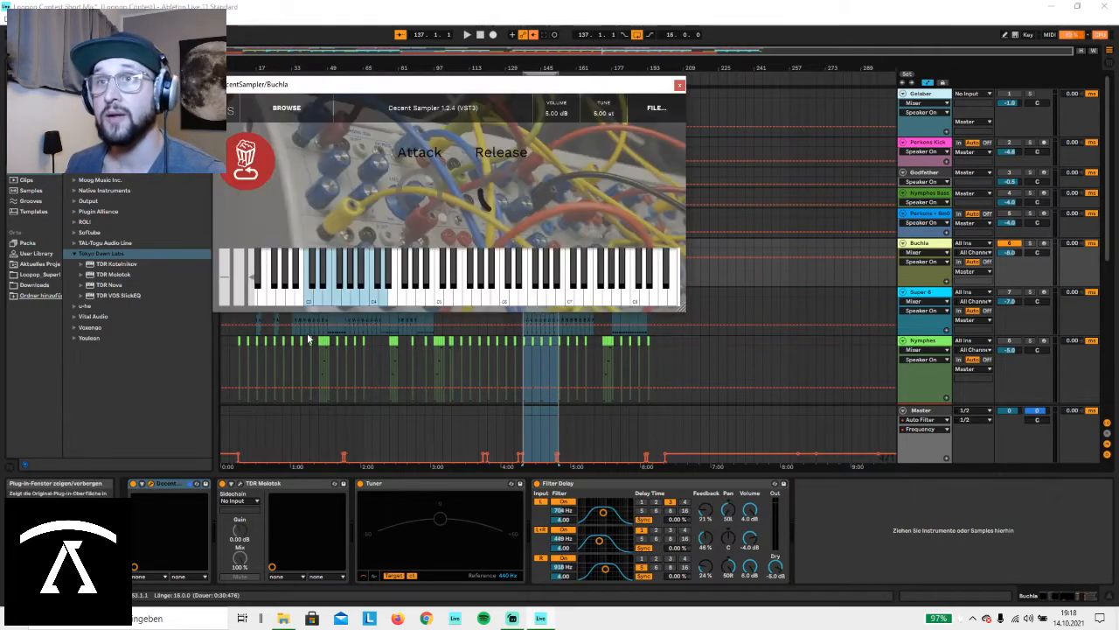
left_click(467, 35)
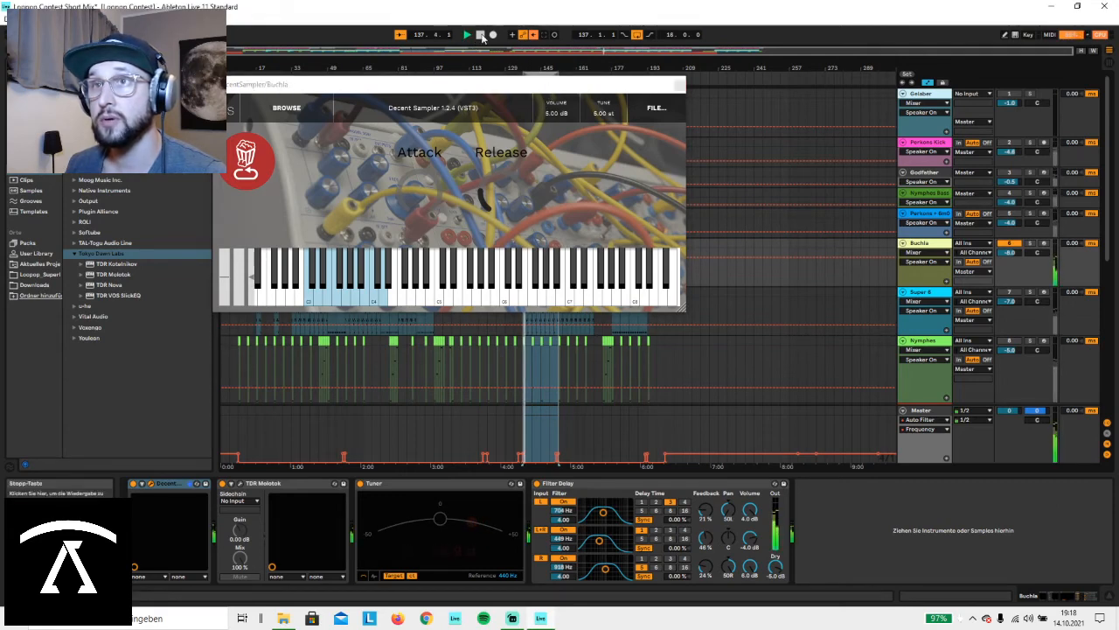
left_click(486, 36)
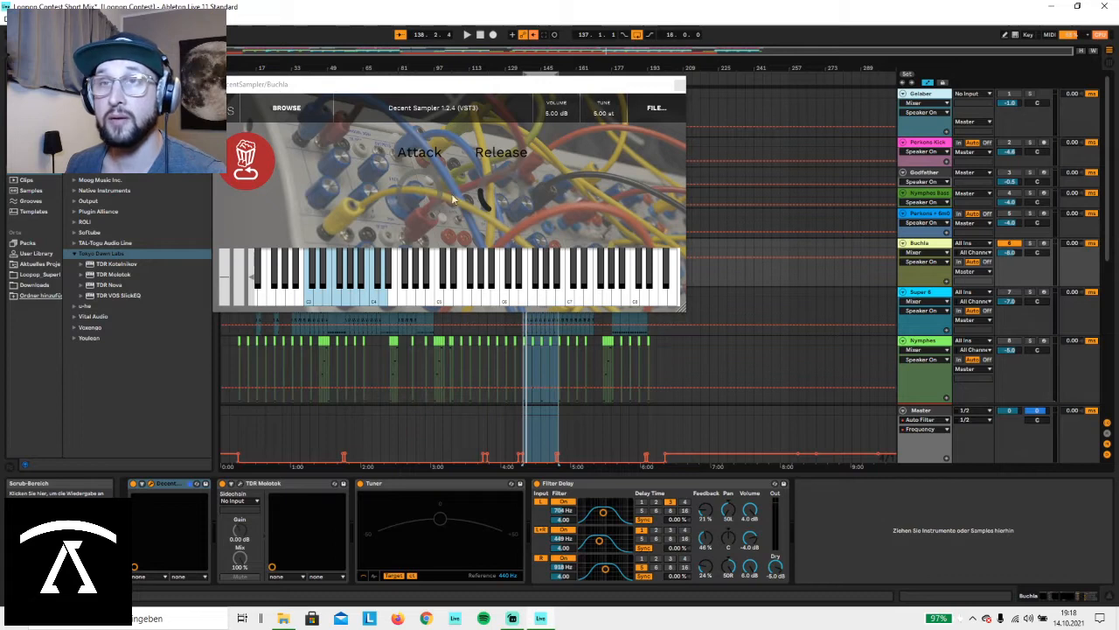
Examine the Buchla sampler's controls, replay the loop briefly, and close the Decent Sampler window.
left_click(447, 255)
left_click(447, 256)
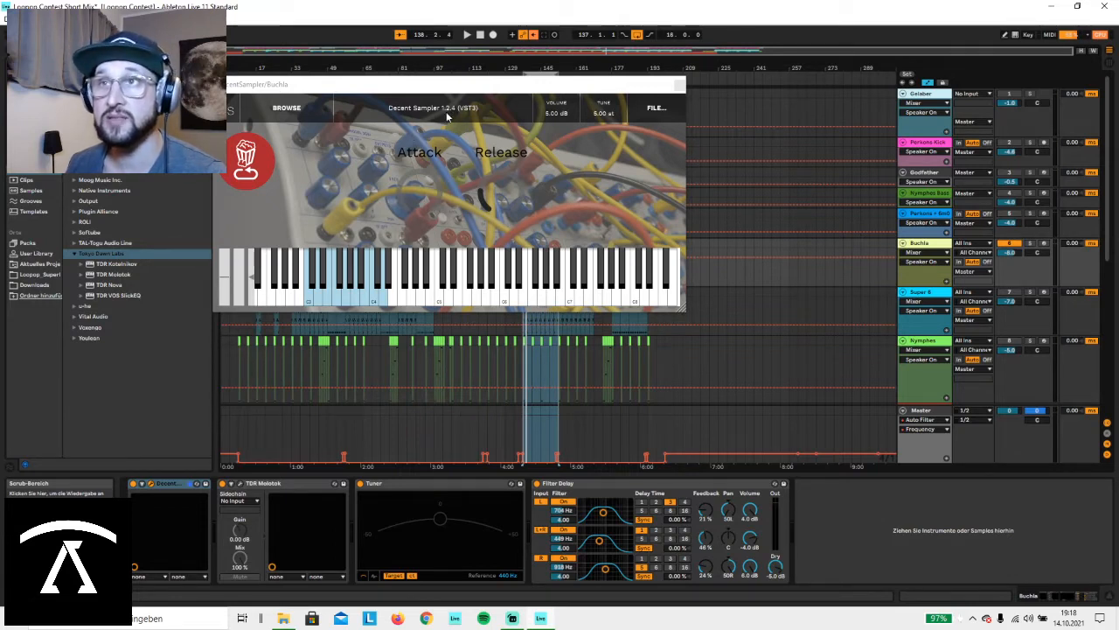
left_click(398, 253)
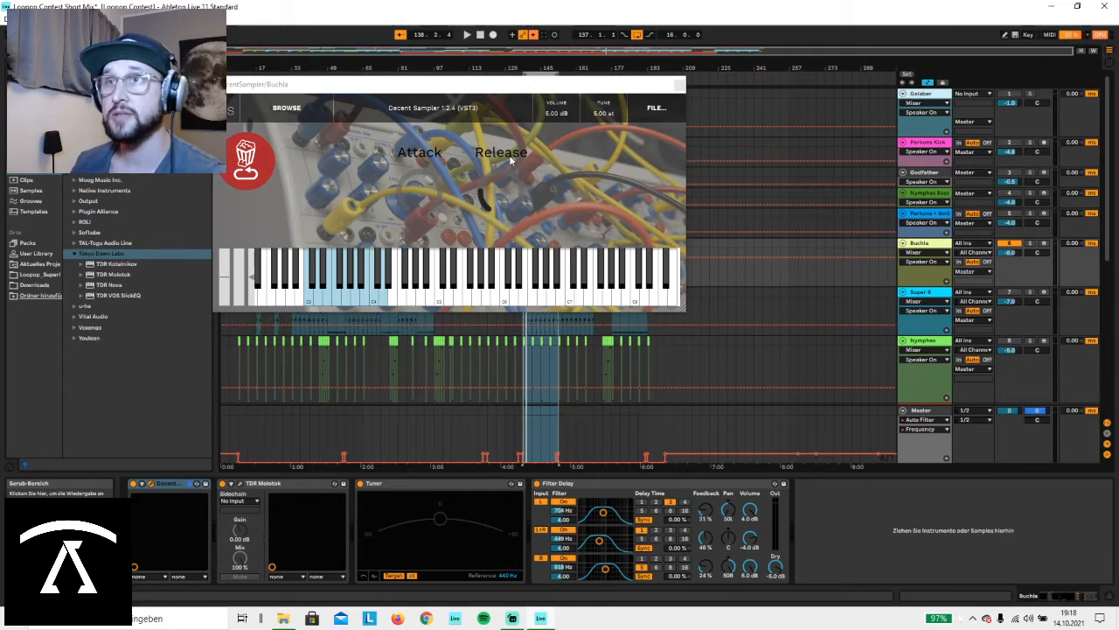
left_click(467, 35)
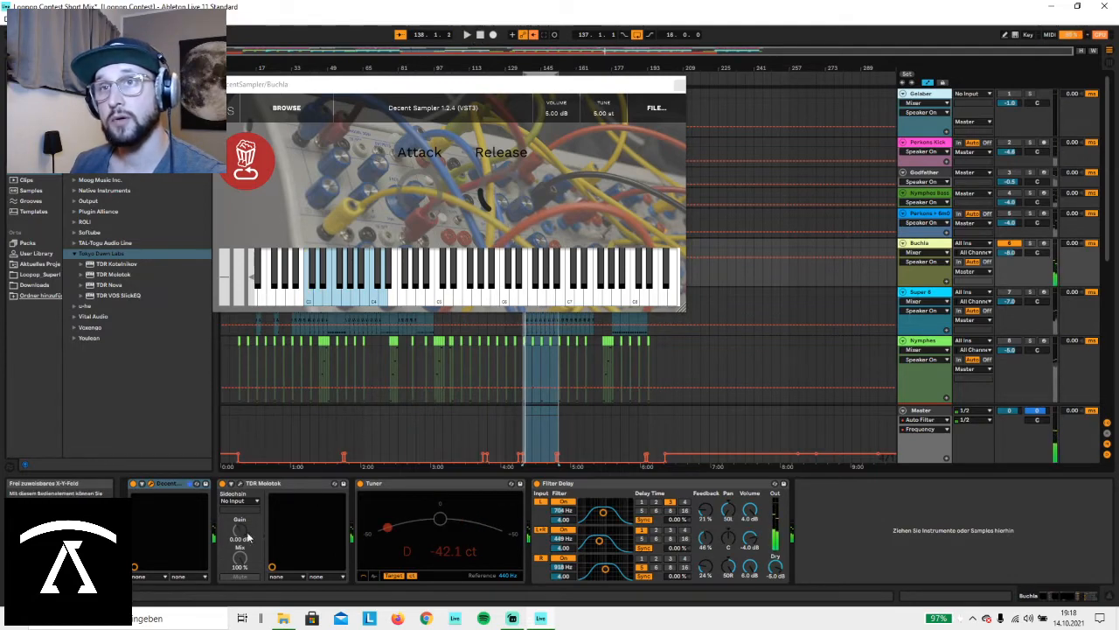
key("space")
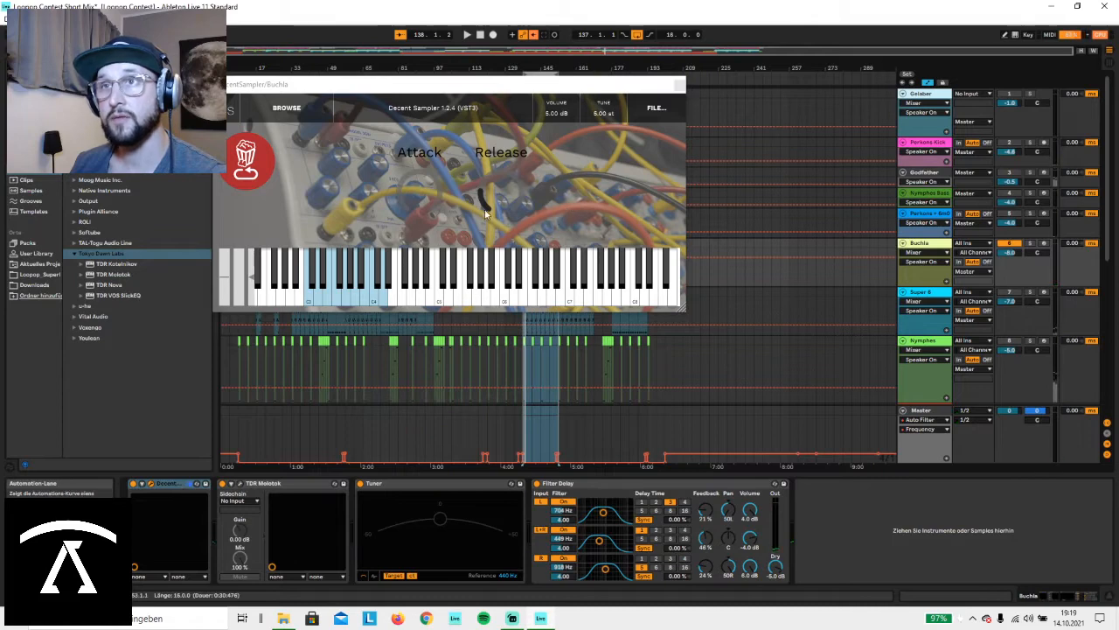
left_click(241, 484)
left_click(420, 59)
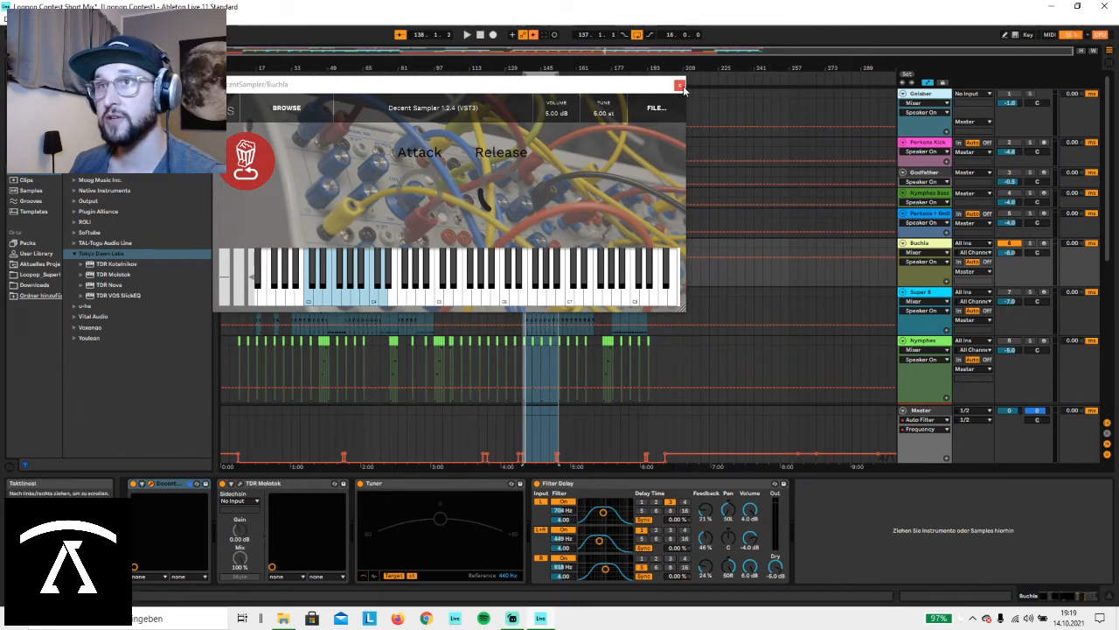
left_click(681, 86)
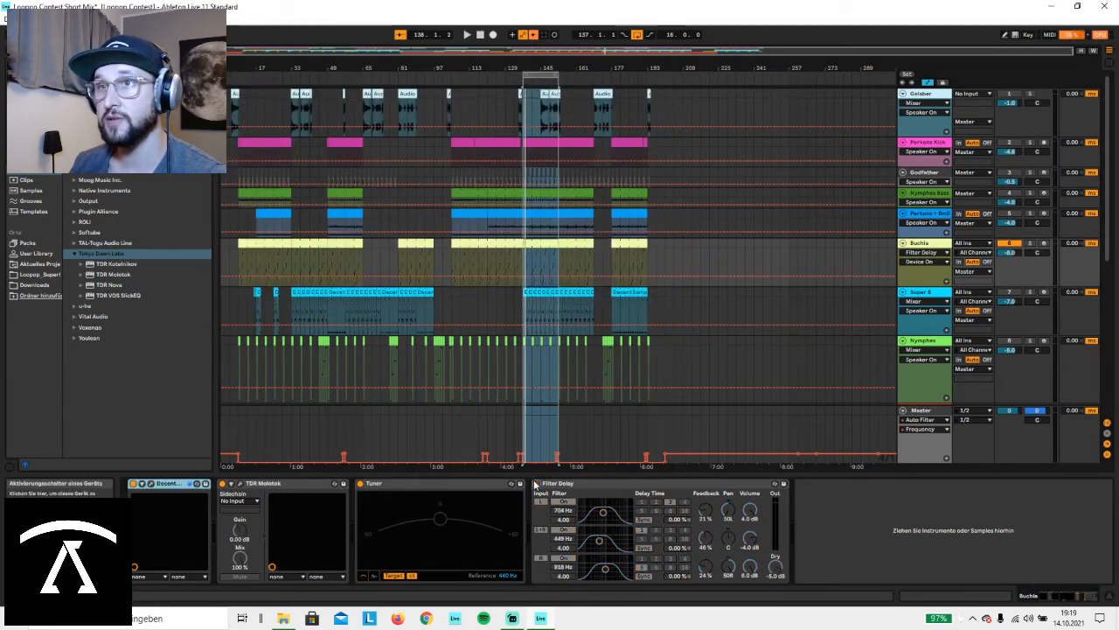
Play the Buchla loop with Filter Delay bypassed, switch the effect back on to compare, and stop playback.
left_click(466, 34)
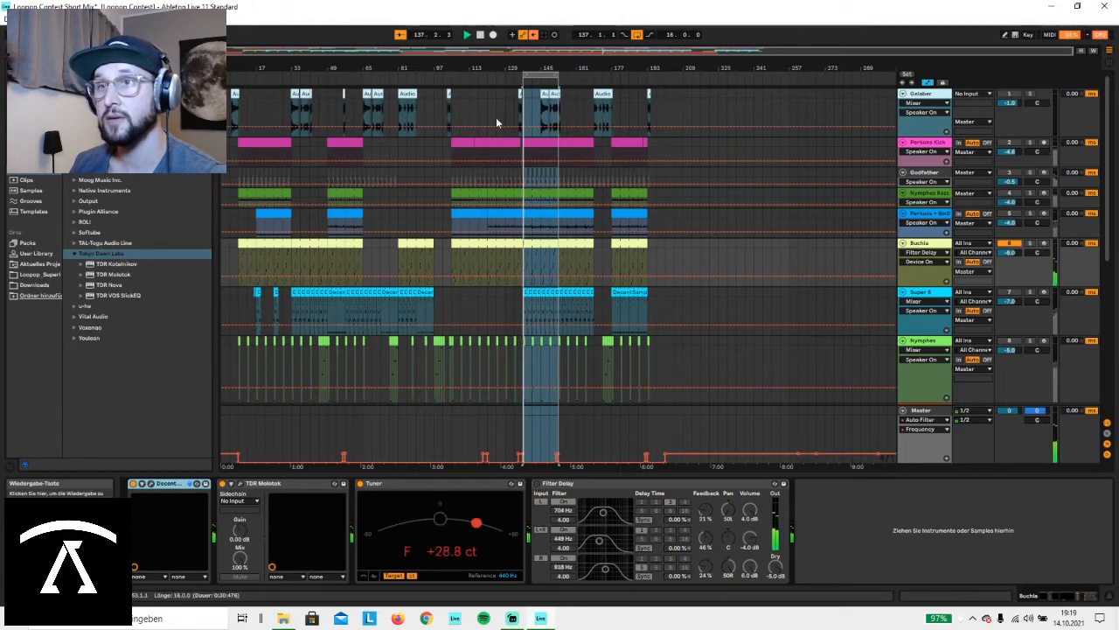
left_click(537, 485)
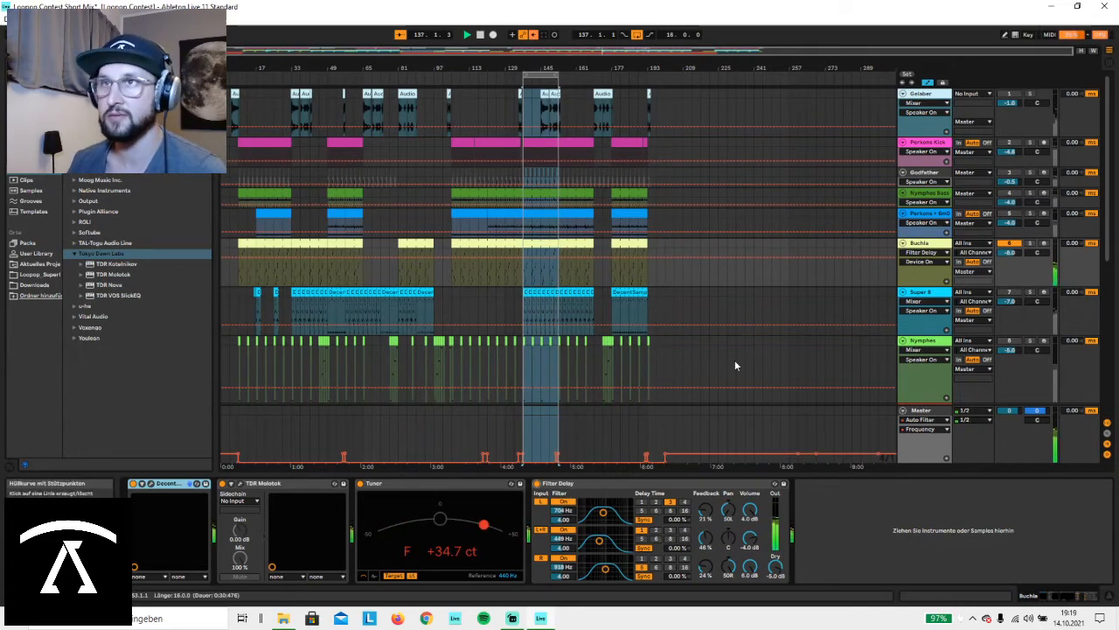
left_click(480, 35)
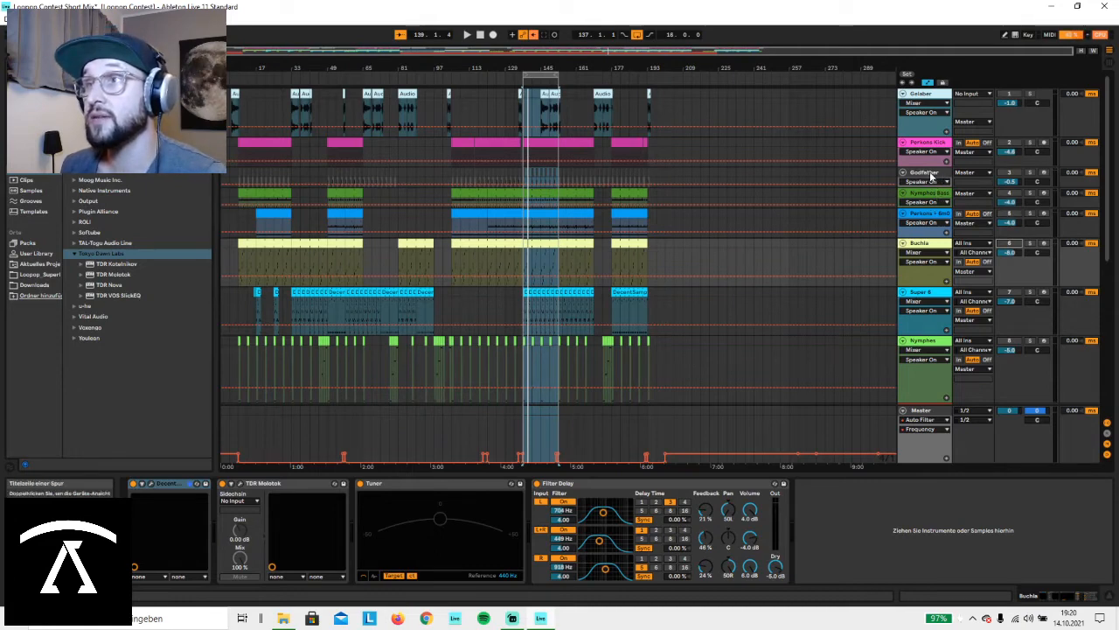
Activate the Godfather track, view its devices and Decent Sampler window, and play it in the loop.
left_click(1008, 173)
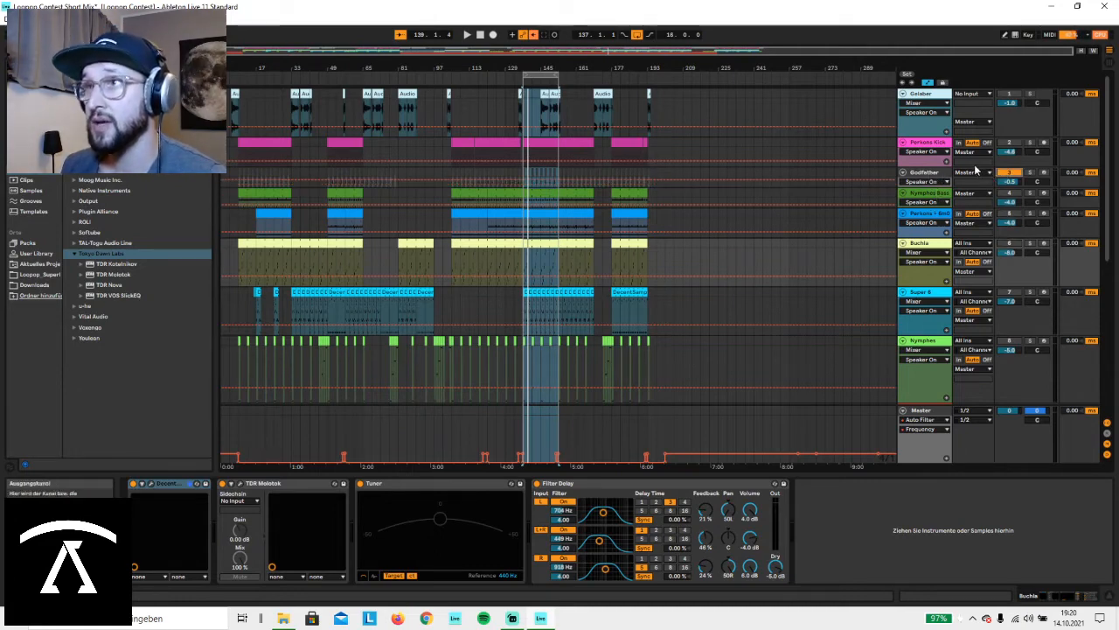
left_click(942, 173)
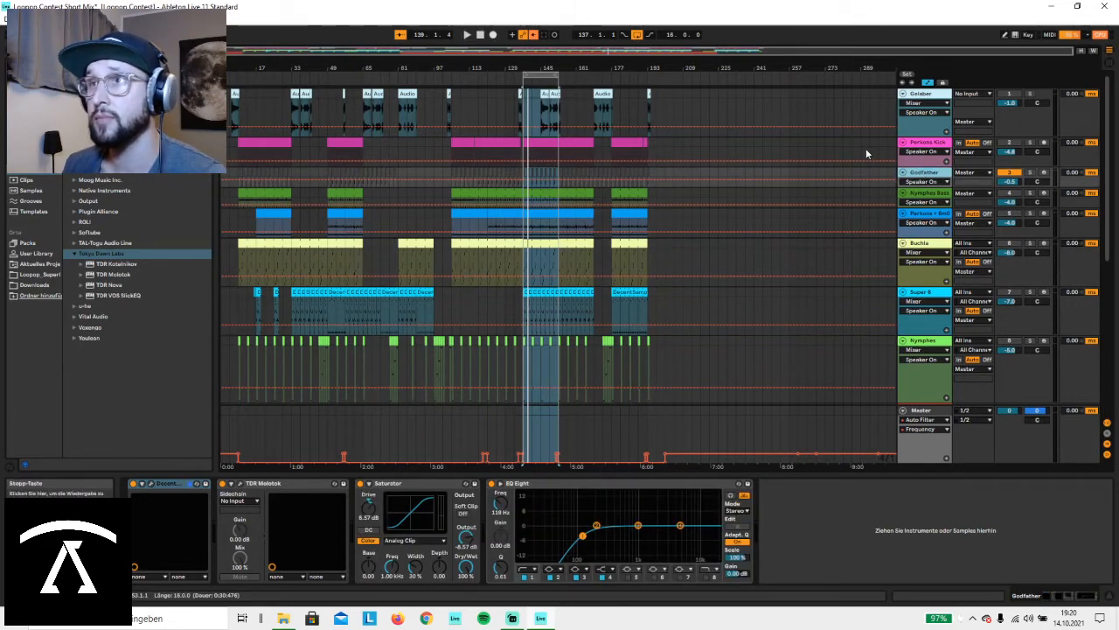
left_click(156, 486)
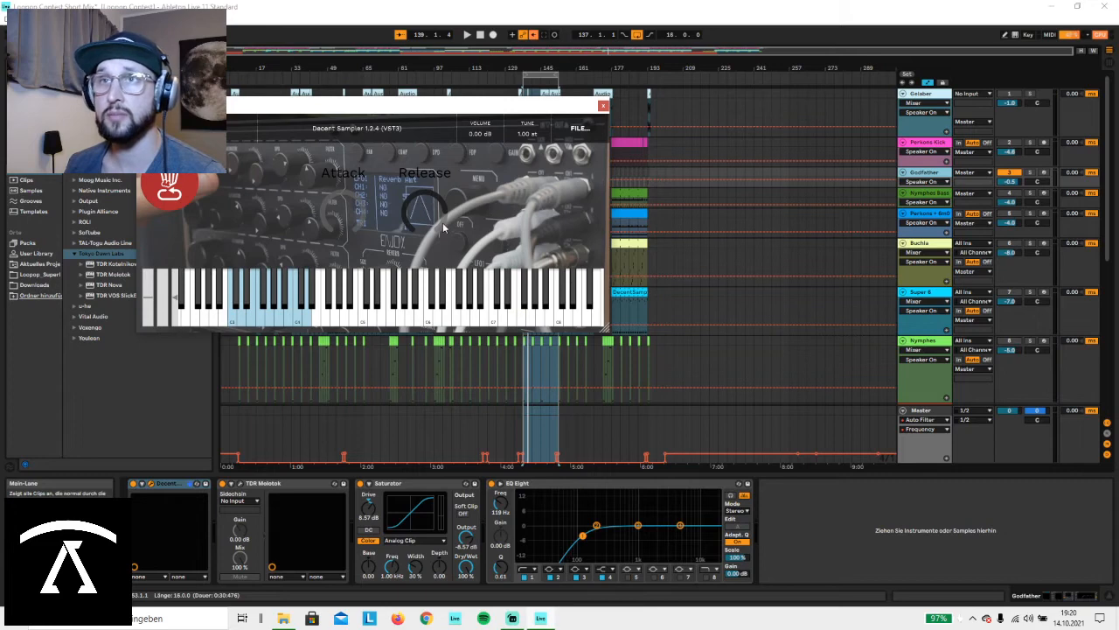
left_click(602, 107)
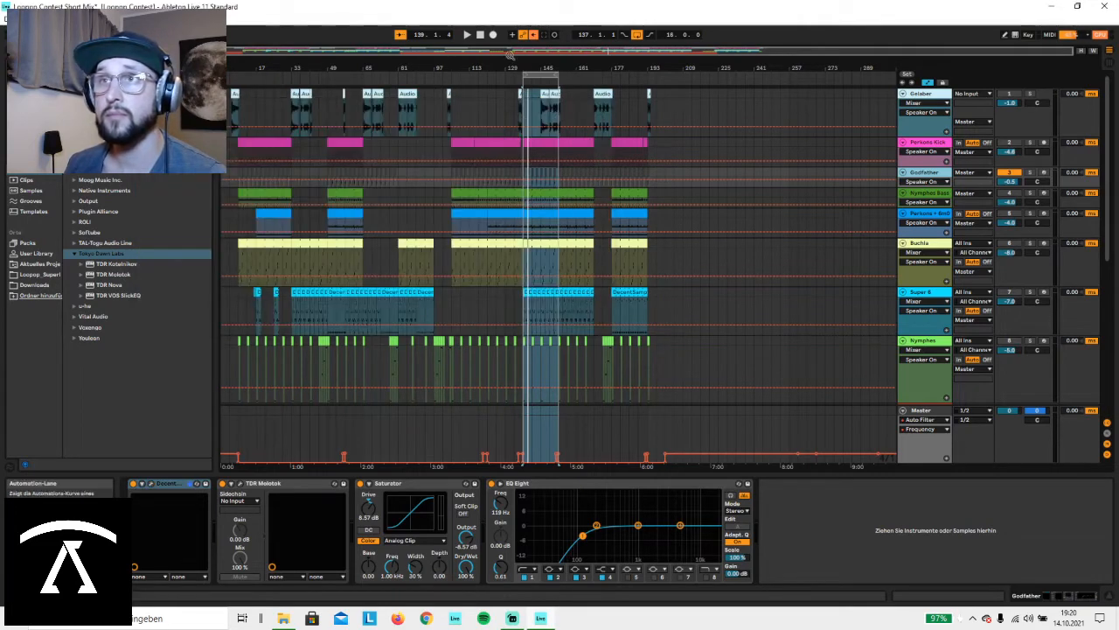
left_click(467, 36)
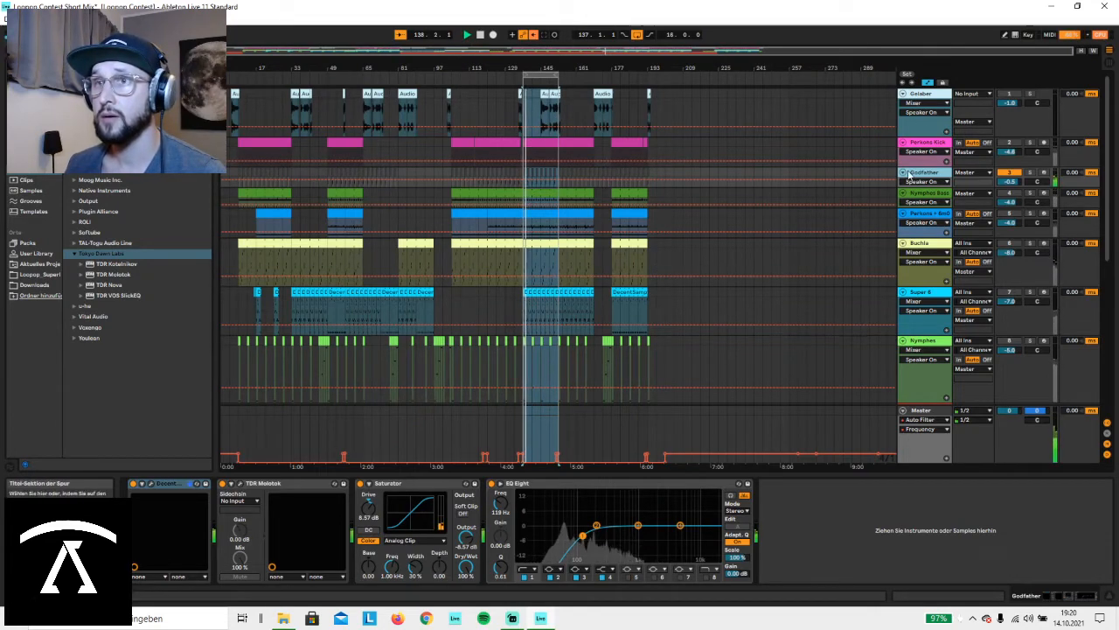
Show the Godfather sampler again, activate Perkons Kick and Nymphes Bass to hear all three together, and close the sampler window.
left_click(155, 487)
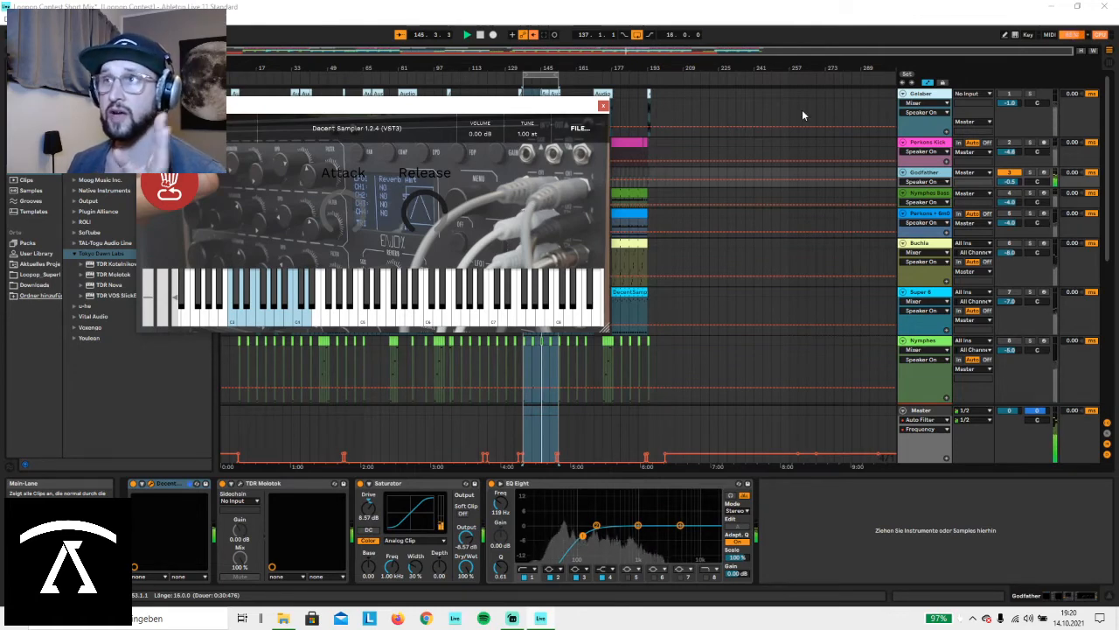
left_click(1010, 142)
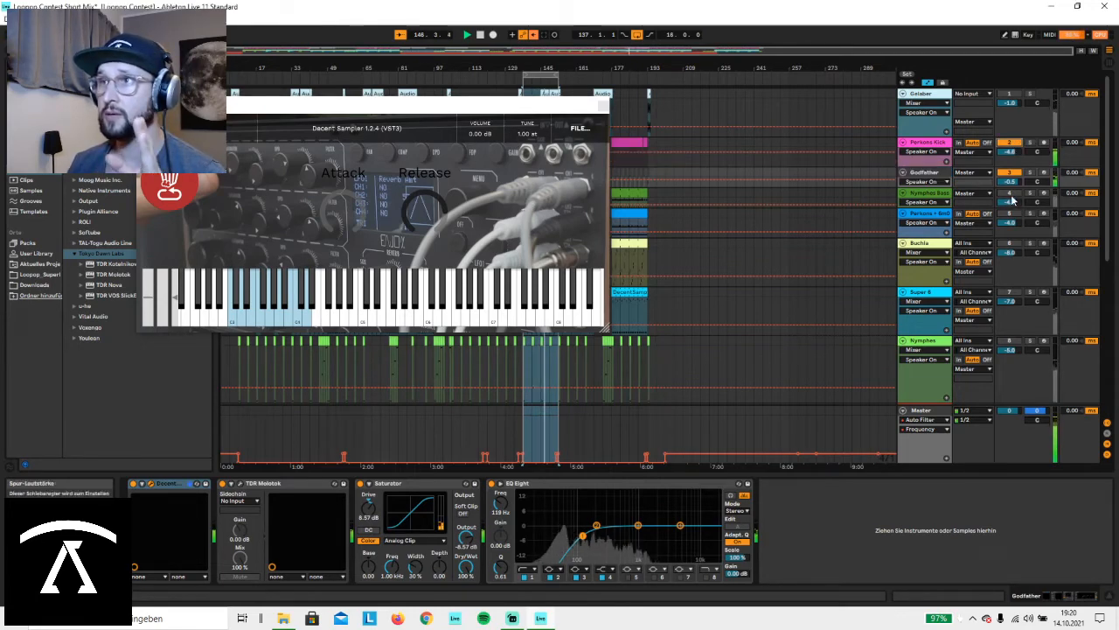
left_click(1011, 197)
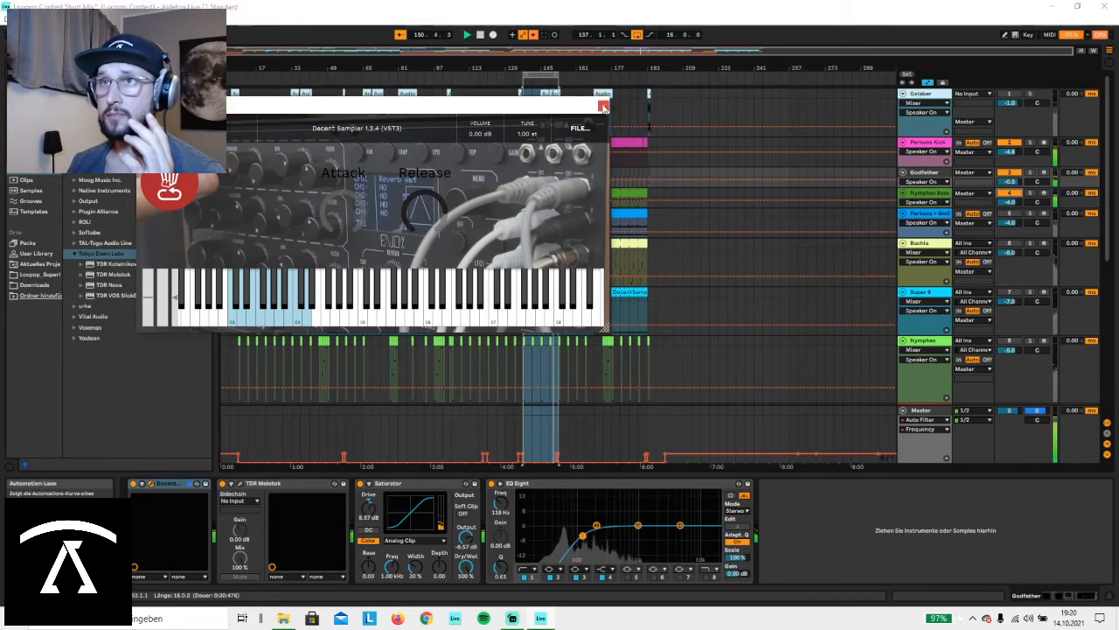
left_click(603, 107)
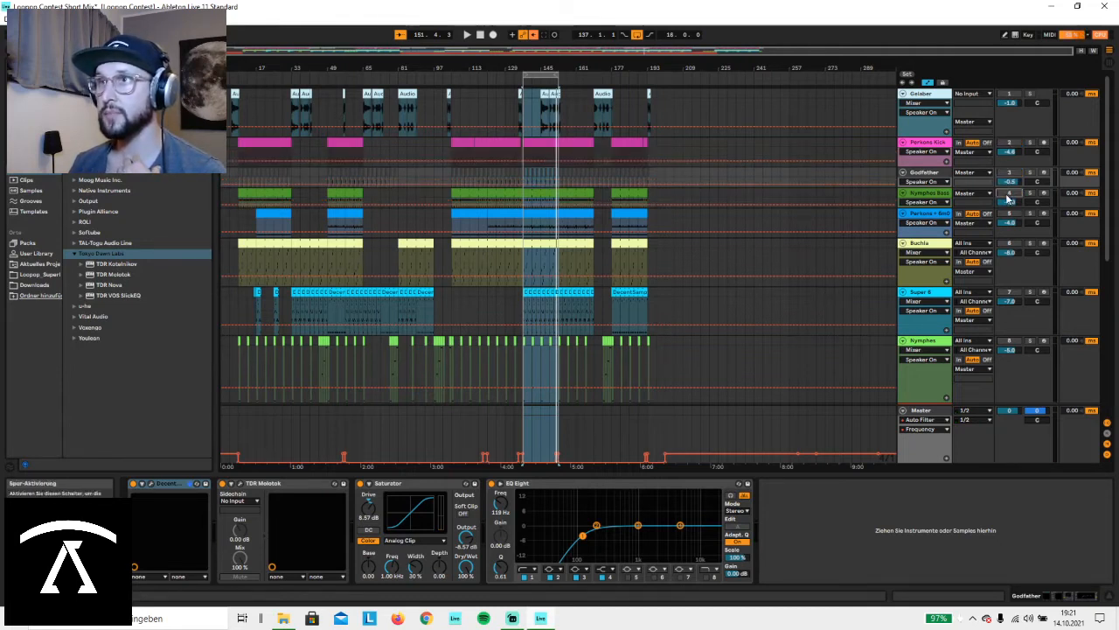
Show the Perkons + 6m0md6Drums track's devices, widening the track headers to read its full name and narrowing them again.
left_click(943, 217)
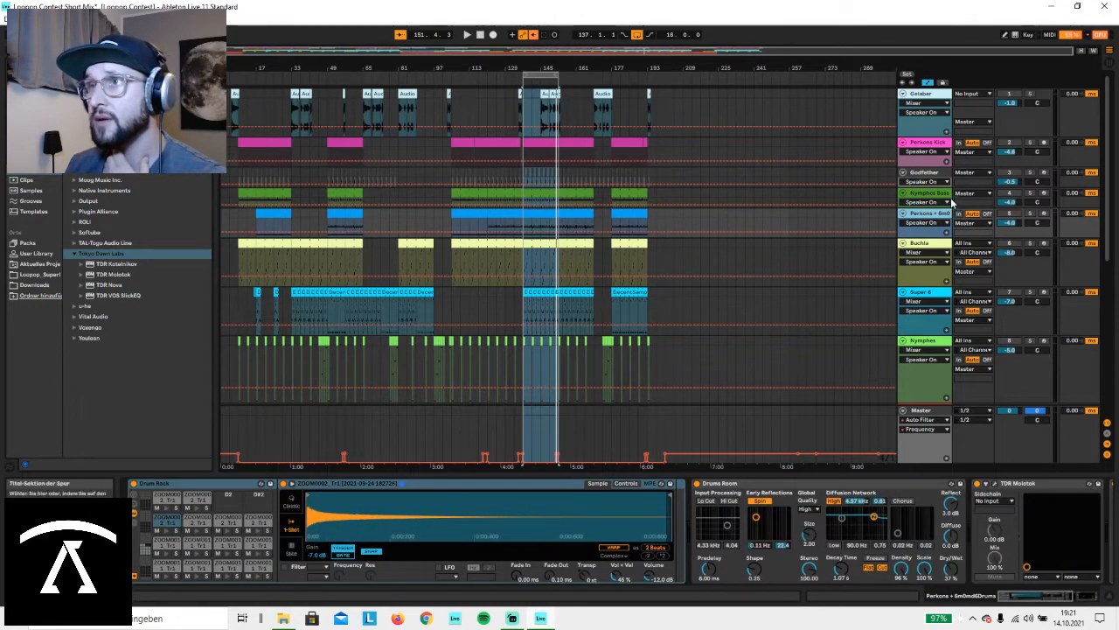
left_click(972, 199)
left_click(943, 221)
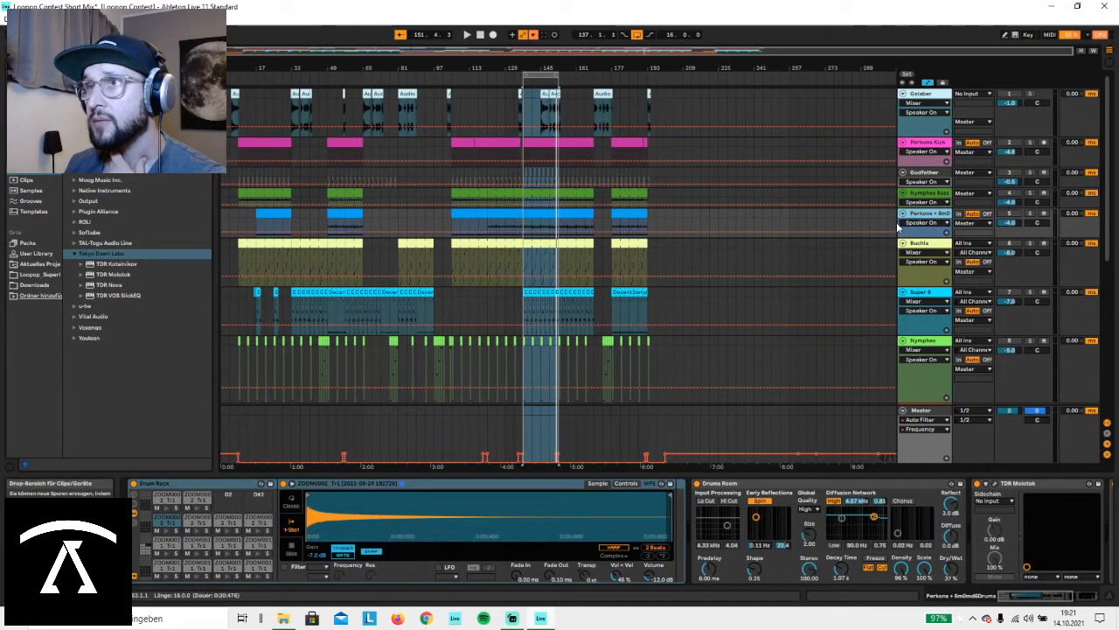
left_click_drag(896, 222, 839, 224)
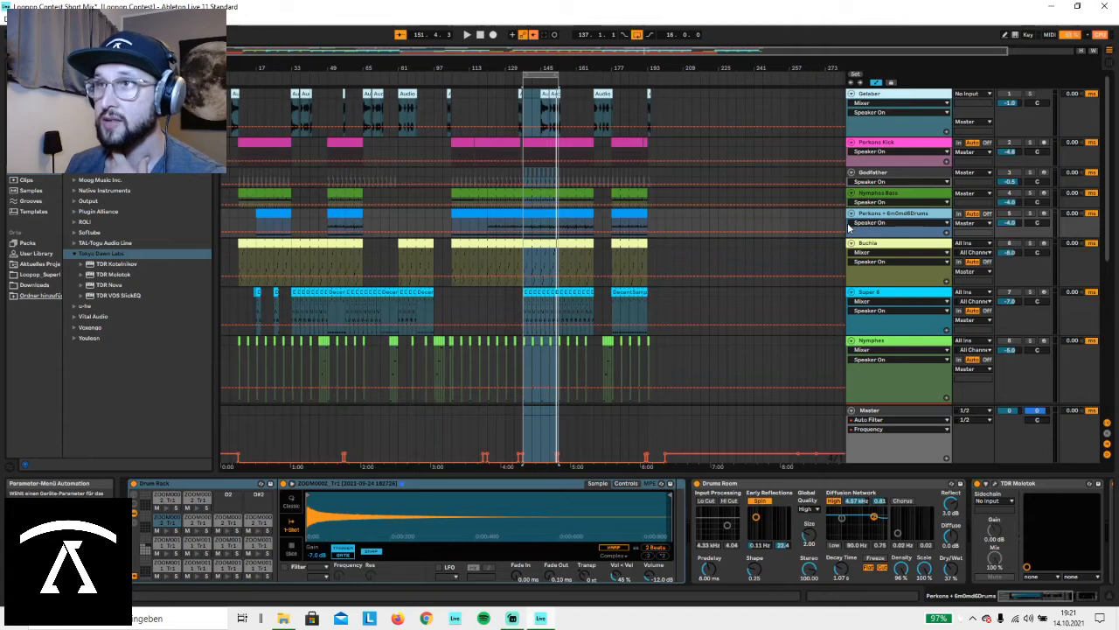
left_click_drag(847, 224, 896, 224)
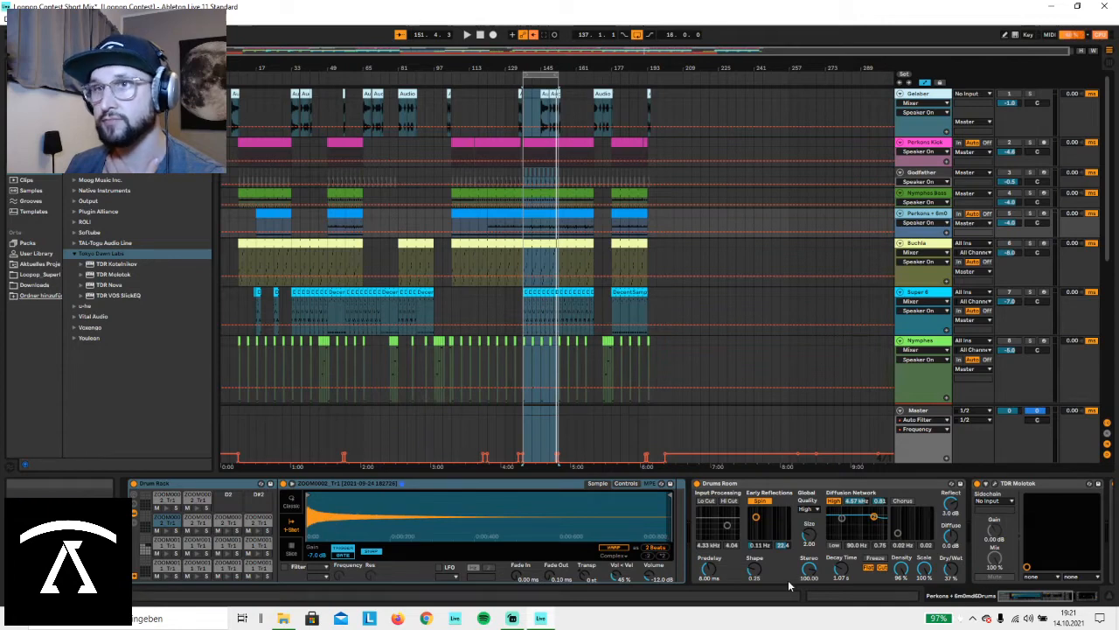
Select the ZOOM0011_Tr1 pad in the Drum Rack and examine its sample, EQ Eight and Delay along with the track's Drums Room reverb.
left_click(260, 542)
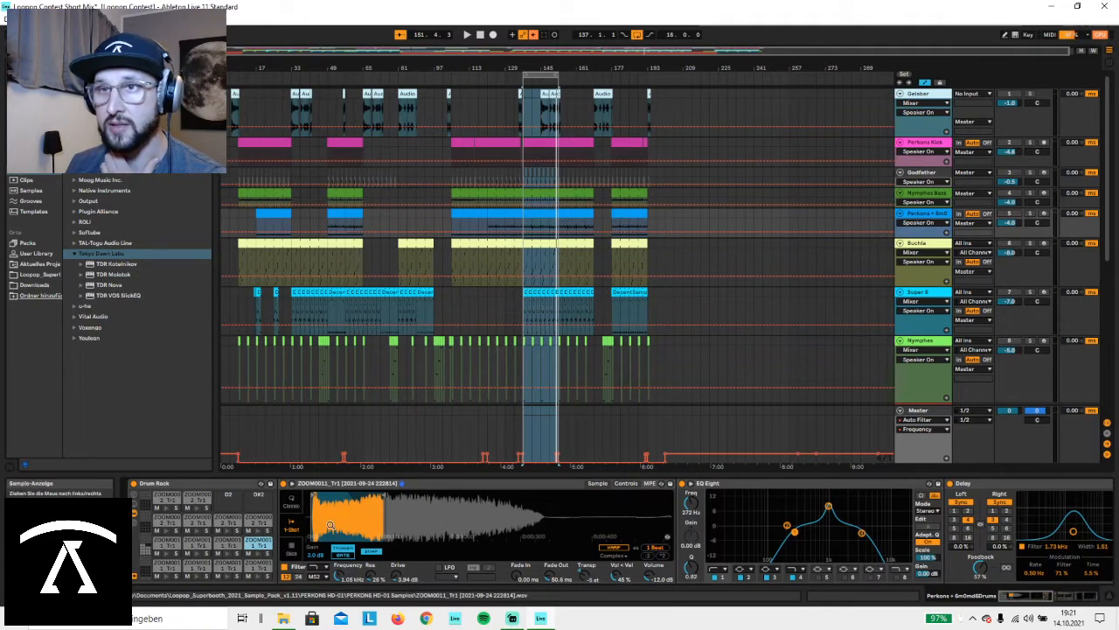
left_click(257, 552)
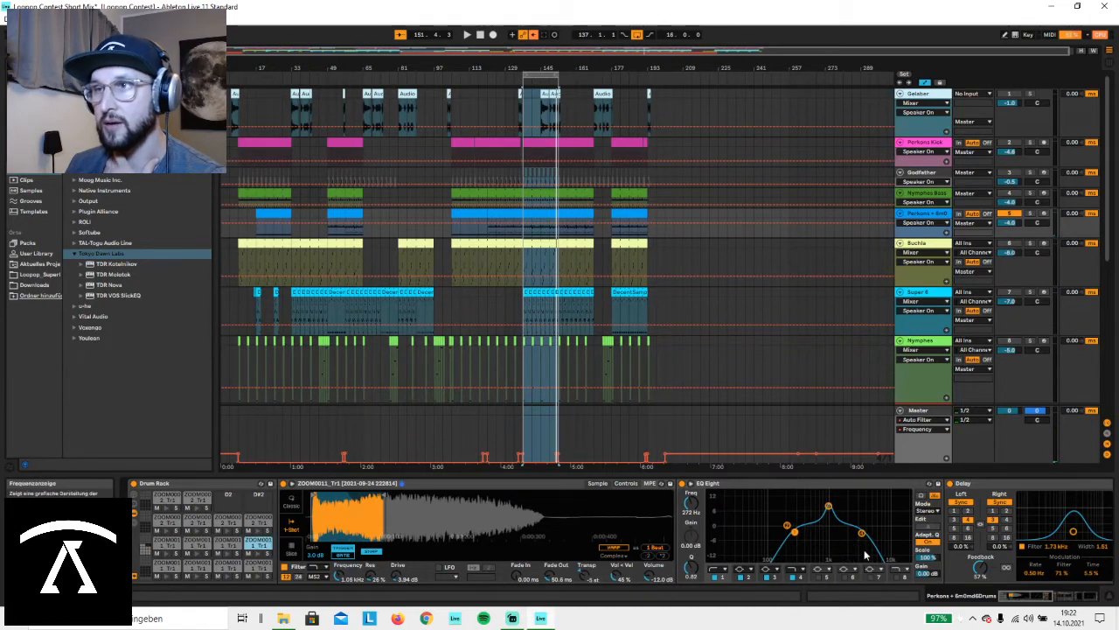
left_click_drag(1019, 597, 1044, 597)
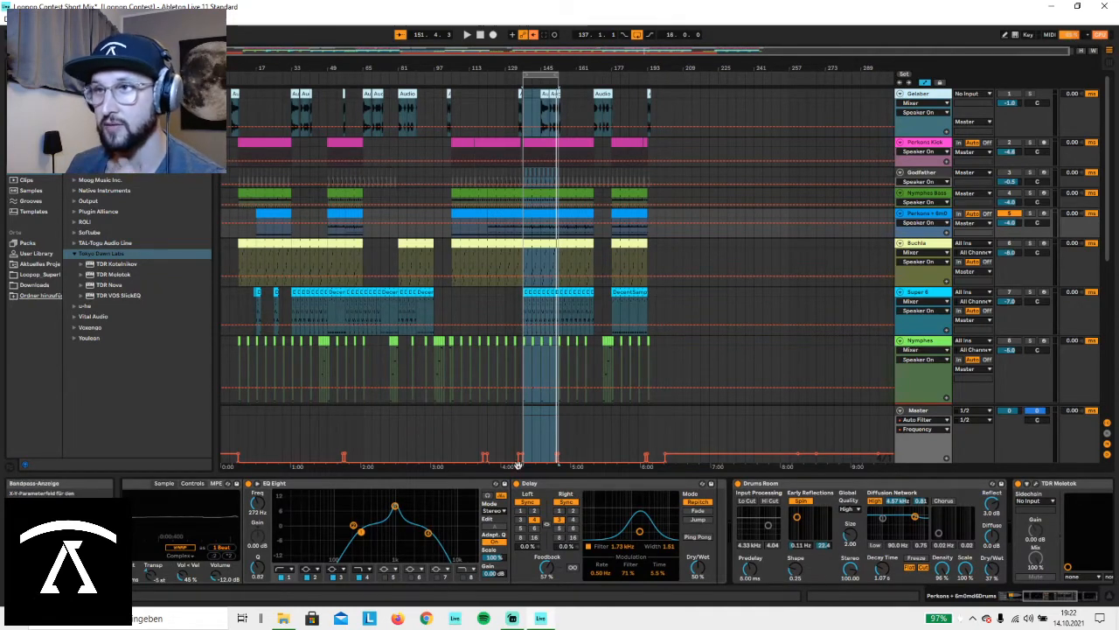
left_click_drag(1045, 595, 965, 595)
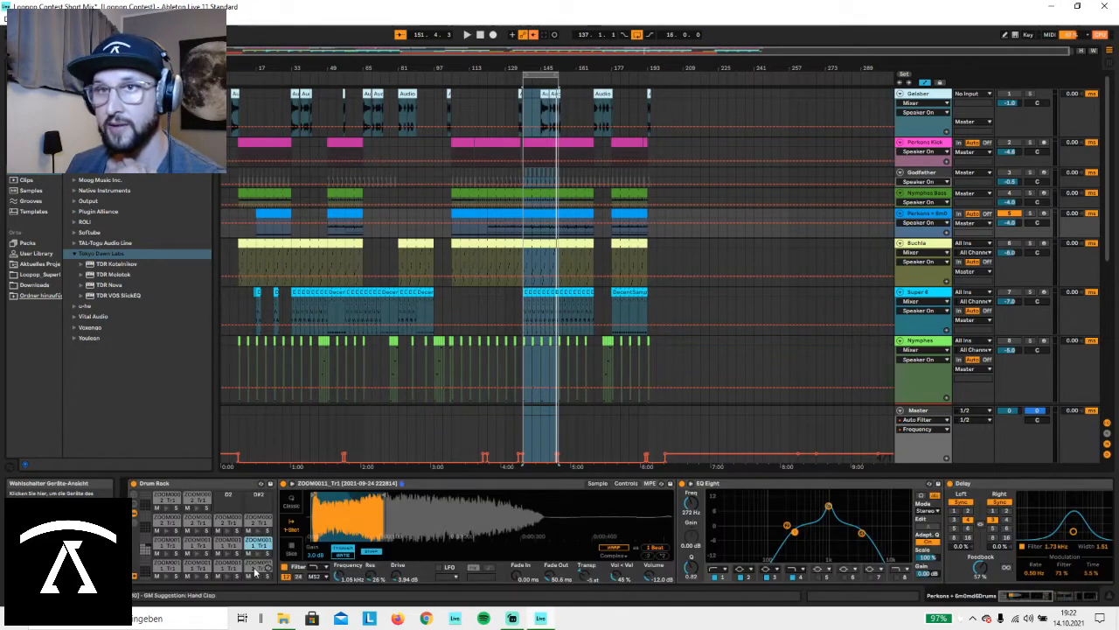
Audition the Drum Rack pads one after another, showing the ZOOM0002_Tr1 and ZOOM0011_Tr1 samples with the Drums Room reverb.
left_click(257, 553)
left_click(257, 552)
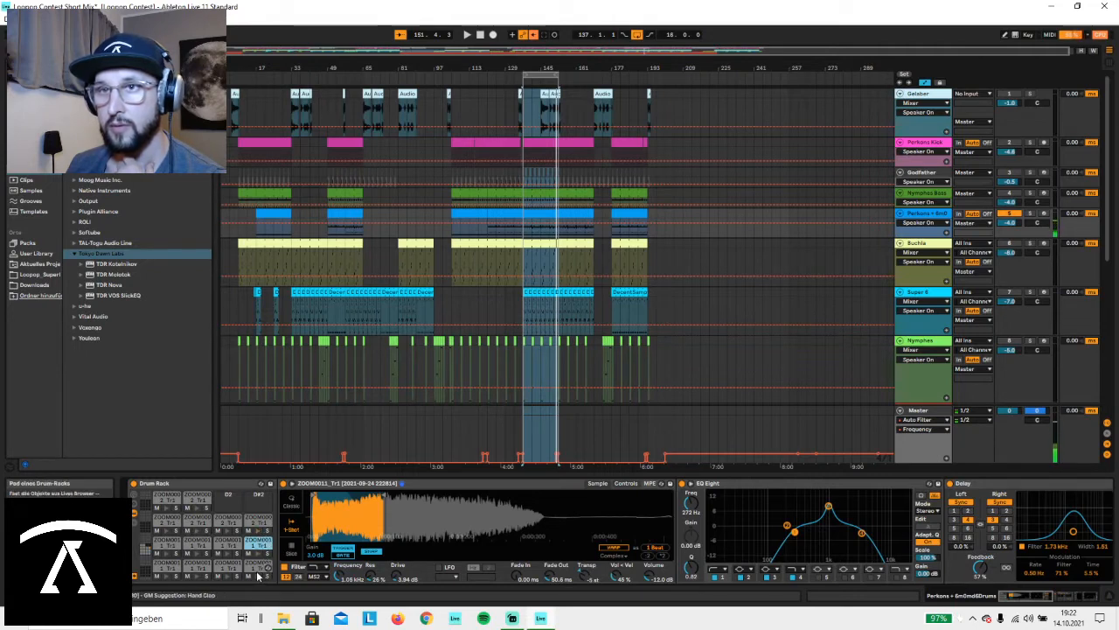
left_click(252, 523)
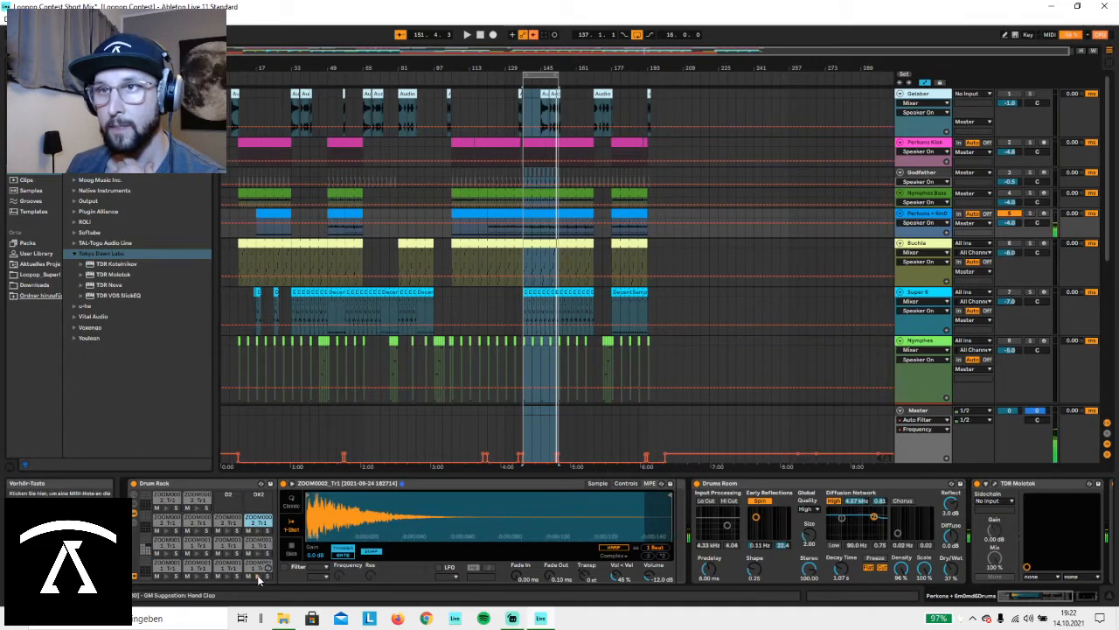
left_click(229, 569)
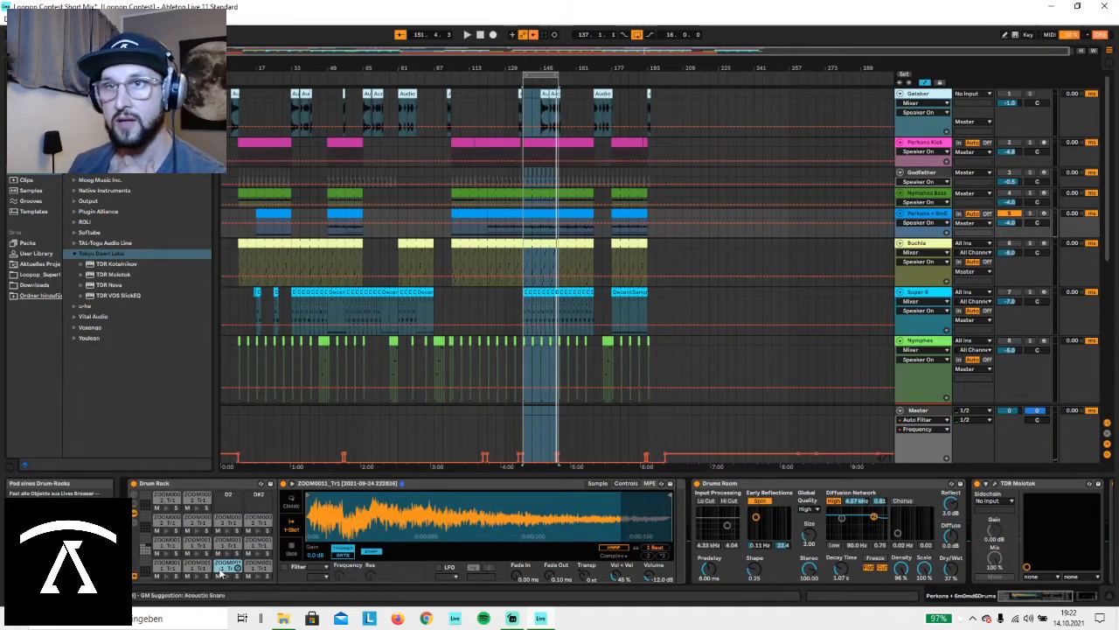
left_click(168, 577)
left_click(199, 576)
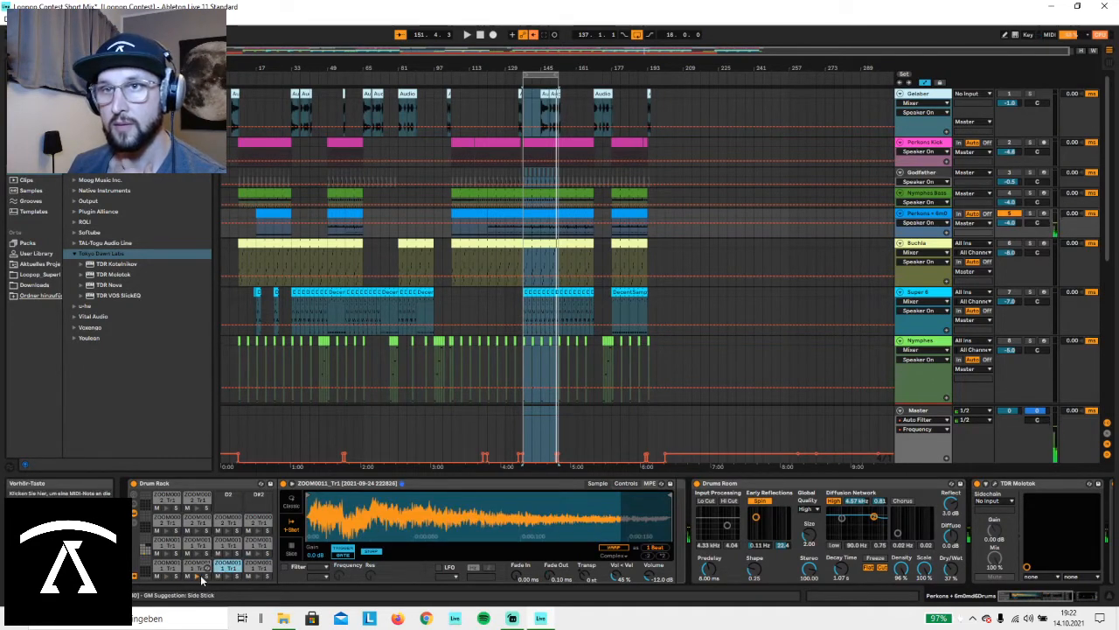
Select the Side Stick pad, play it soloed in the loop, and examine the LFOs modulating its volume and pan.
left_click(197, 569)
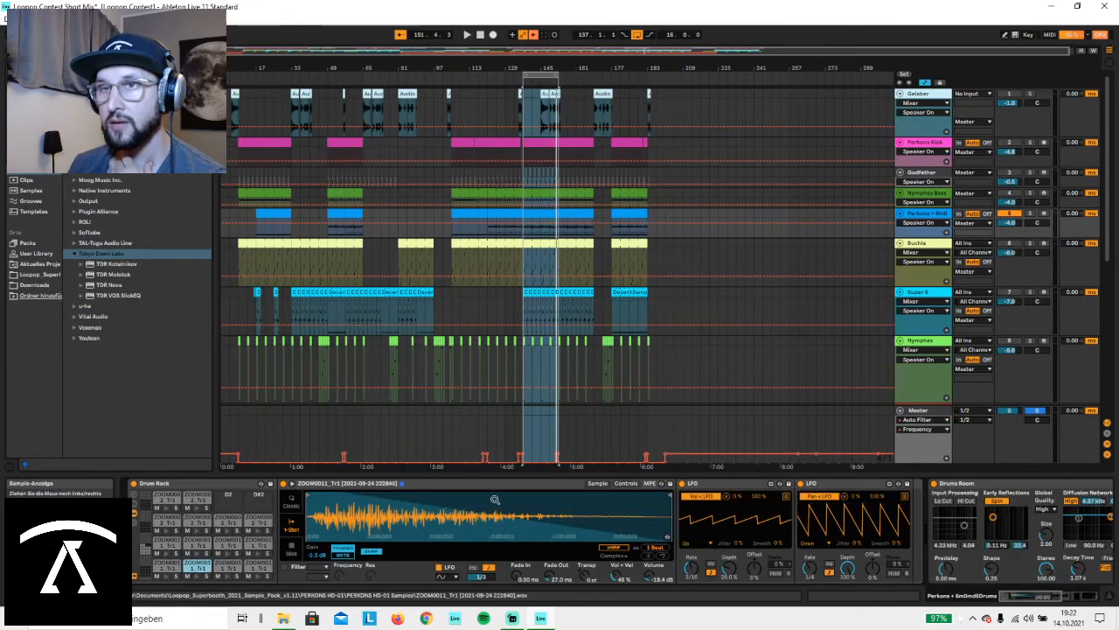
left_click(469, 35)
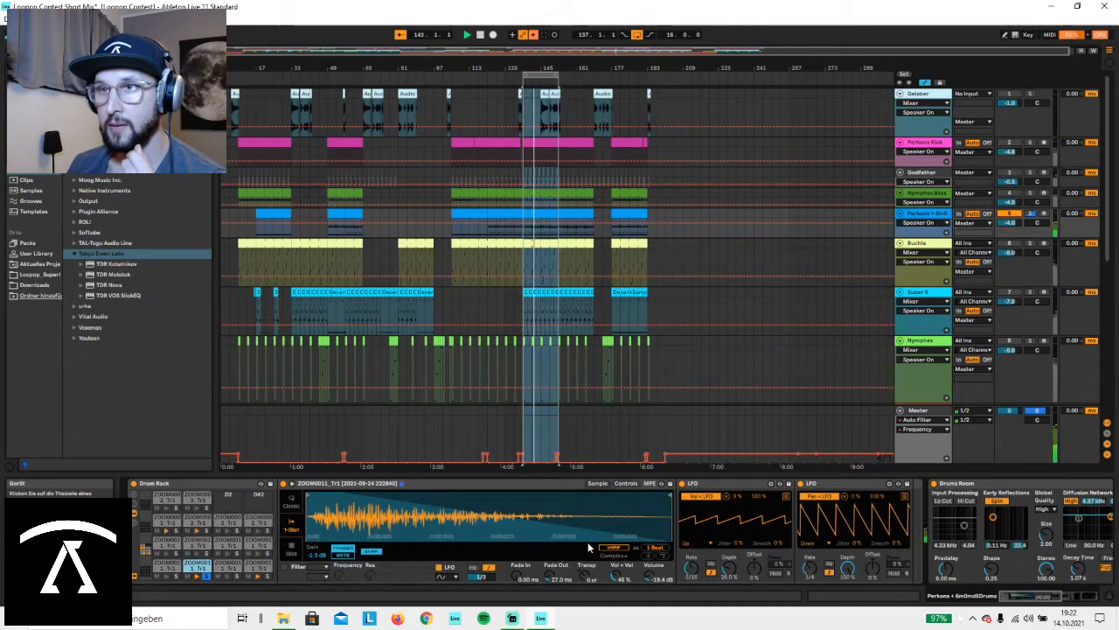
left_click(729, 483)
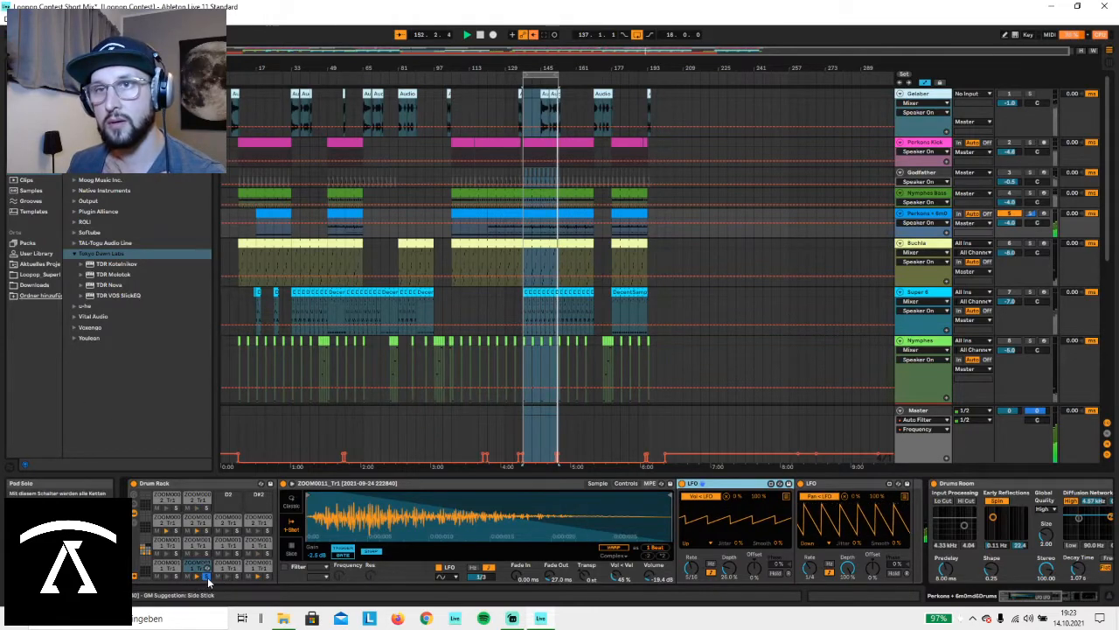
left_click(479, 35)
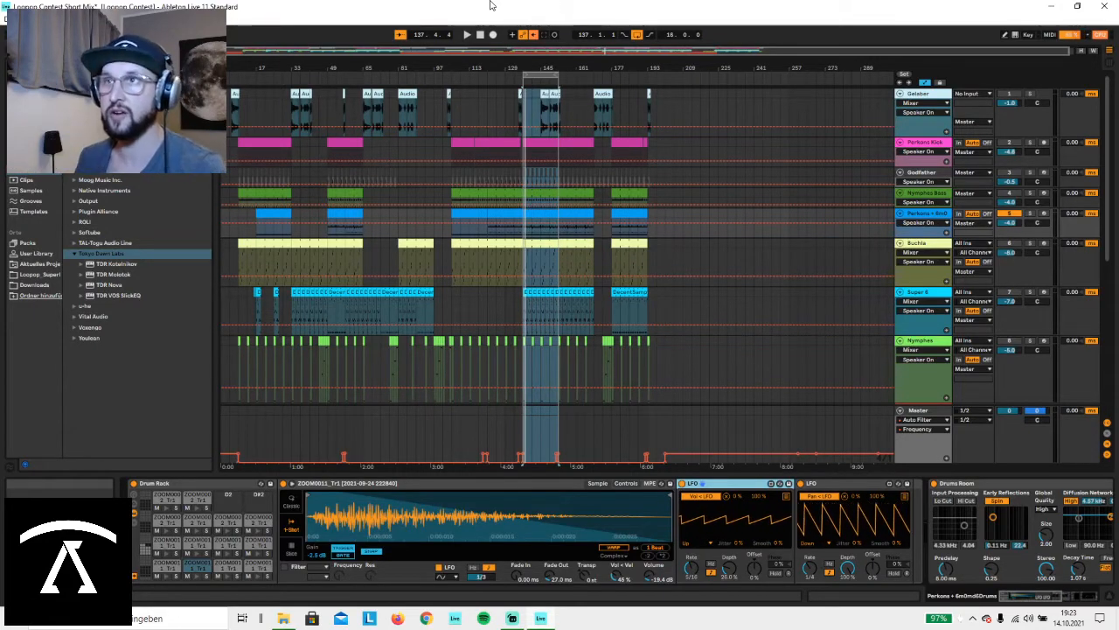
Deactivate the Perkons + 6m0md6Drums track, activate the Nymphes track with its devices shown, and play it in the loop from bar 137.
left_click(1015, 214)
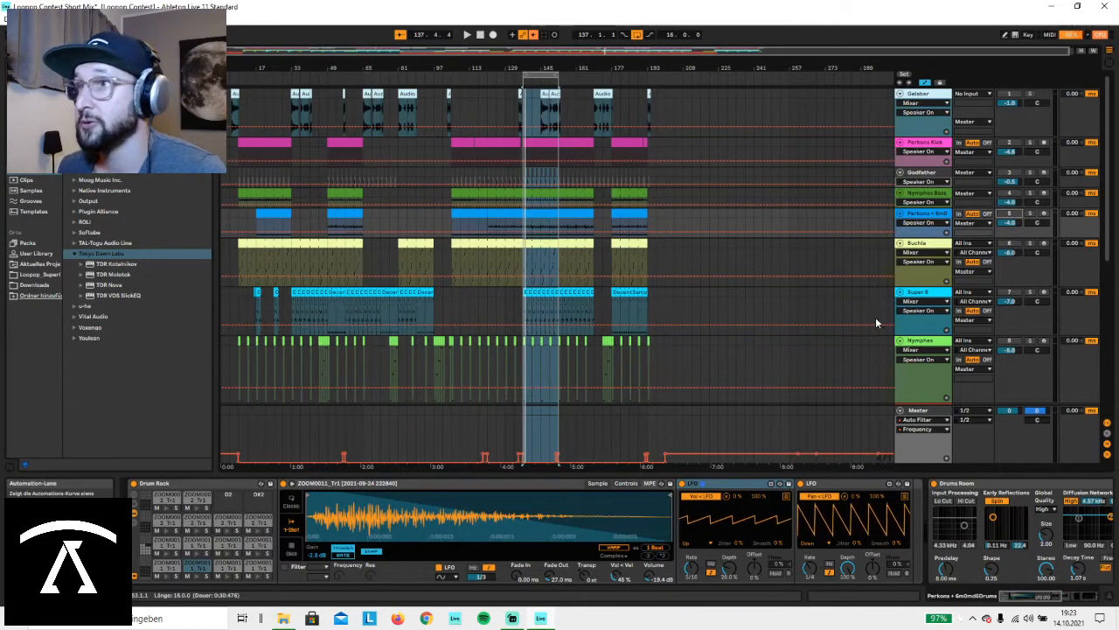
scroll(877, 317, "down", 2)
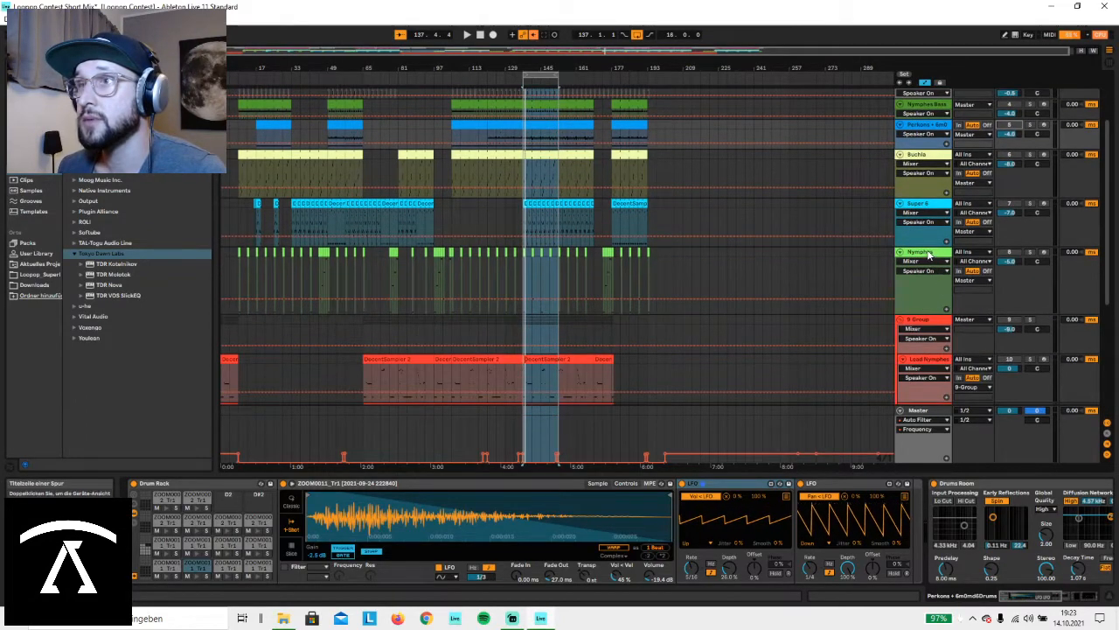
left_click(834, 252)
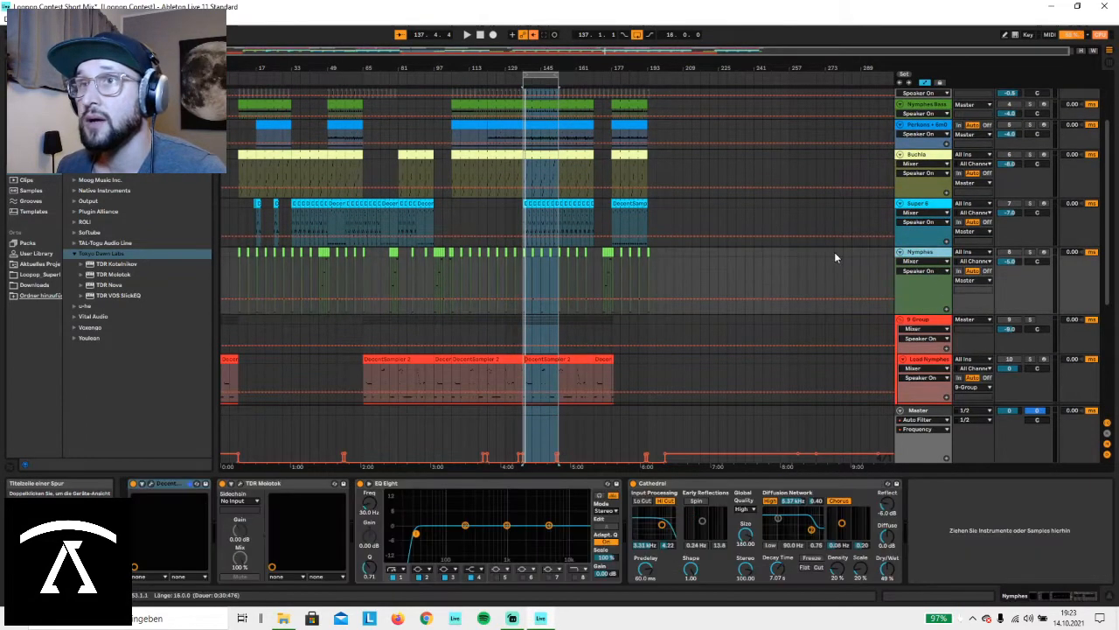
left_click(1017, 255)
left_click(481, 37)
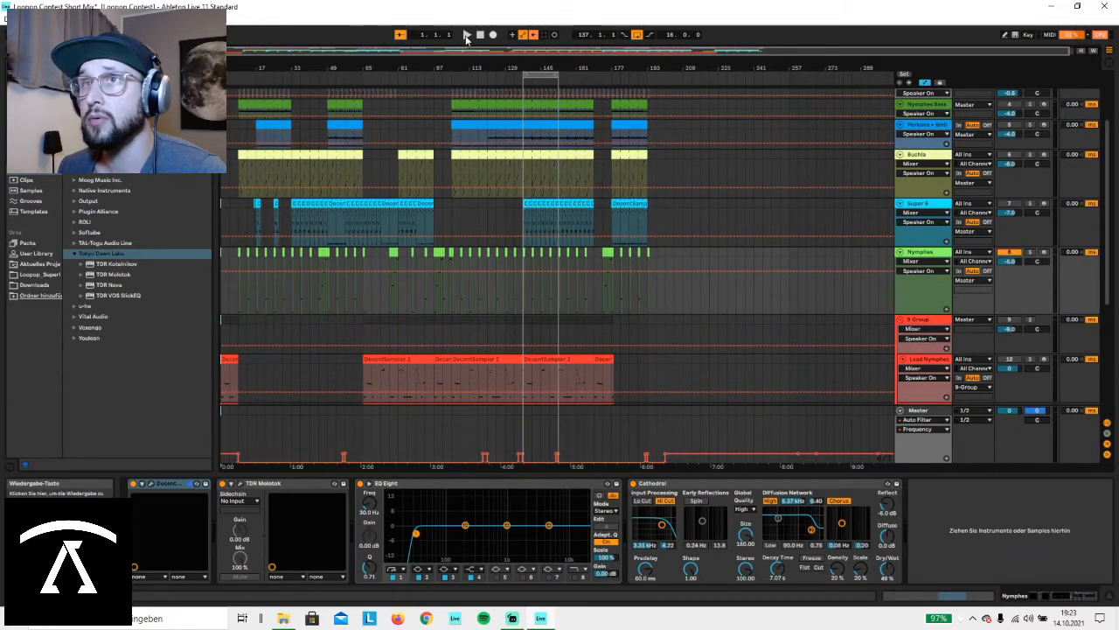
left_click(533, 74)
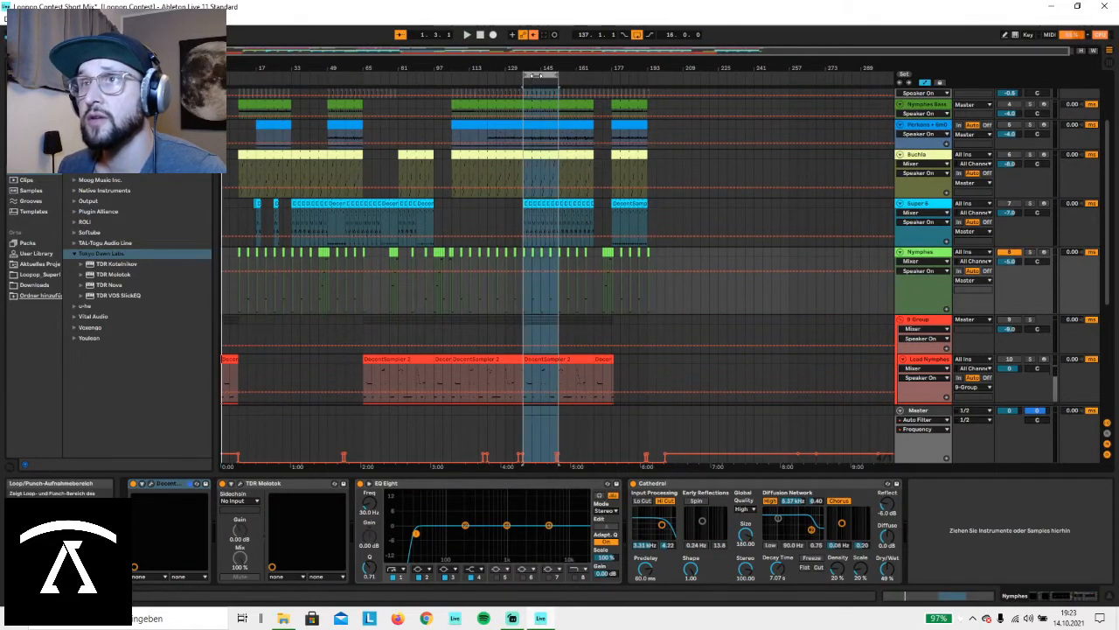
left_click(466, 34)
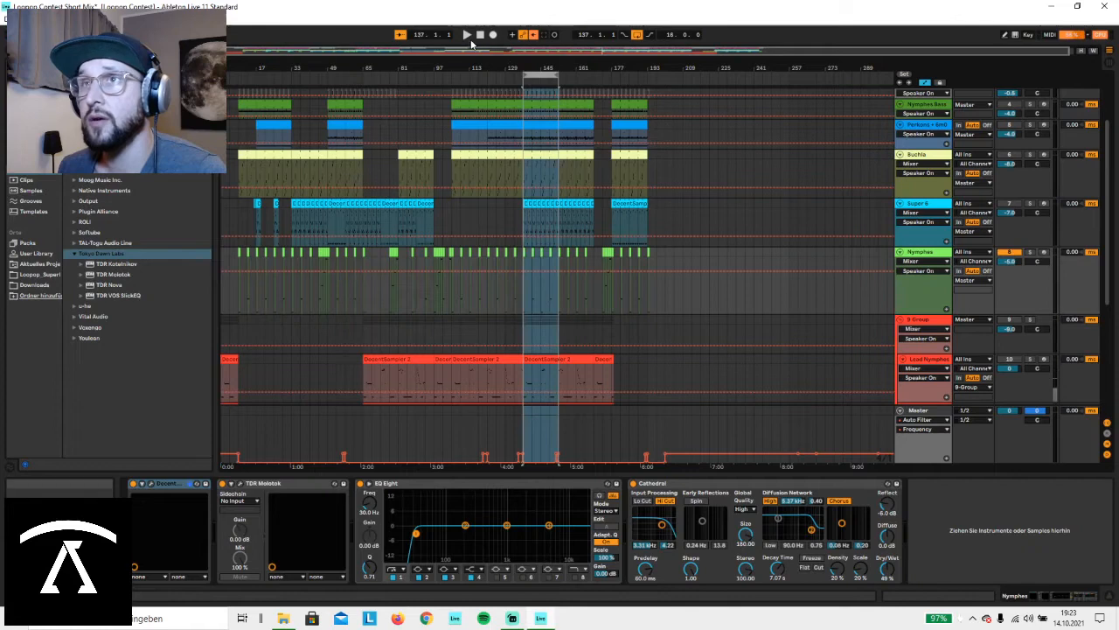
View the Nymphes Decent Sampler window and the track's Cathedral reverb and TDR Molotok, stop playback, and close the sampler window.
left_click(162, 488)
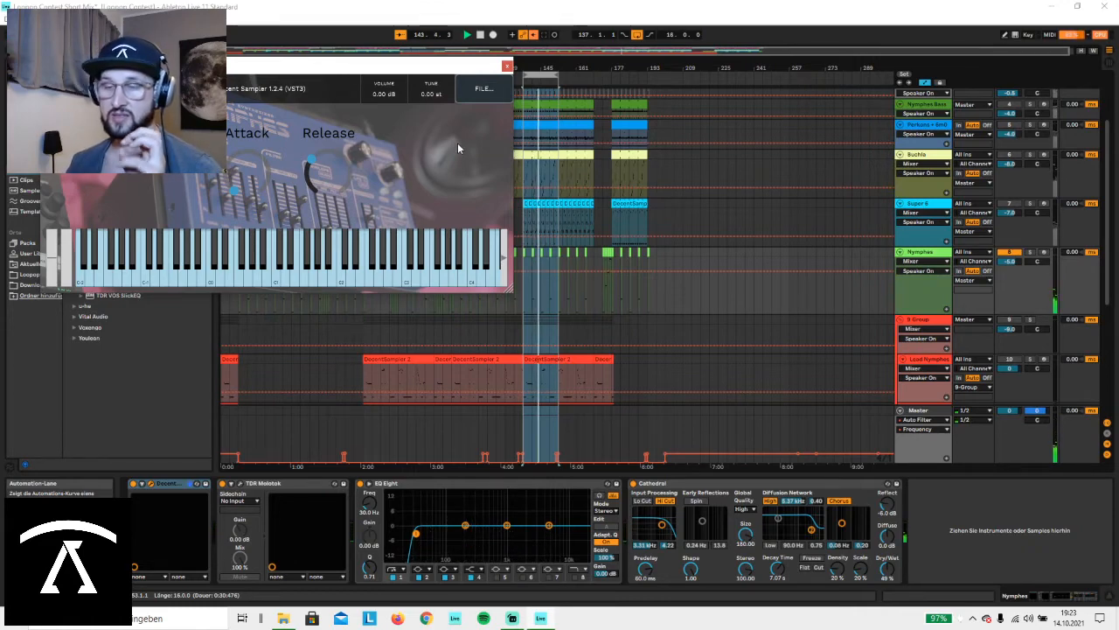
left_click(480, 35)
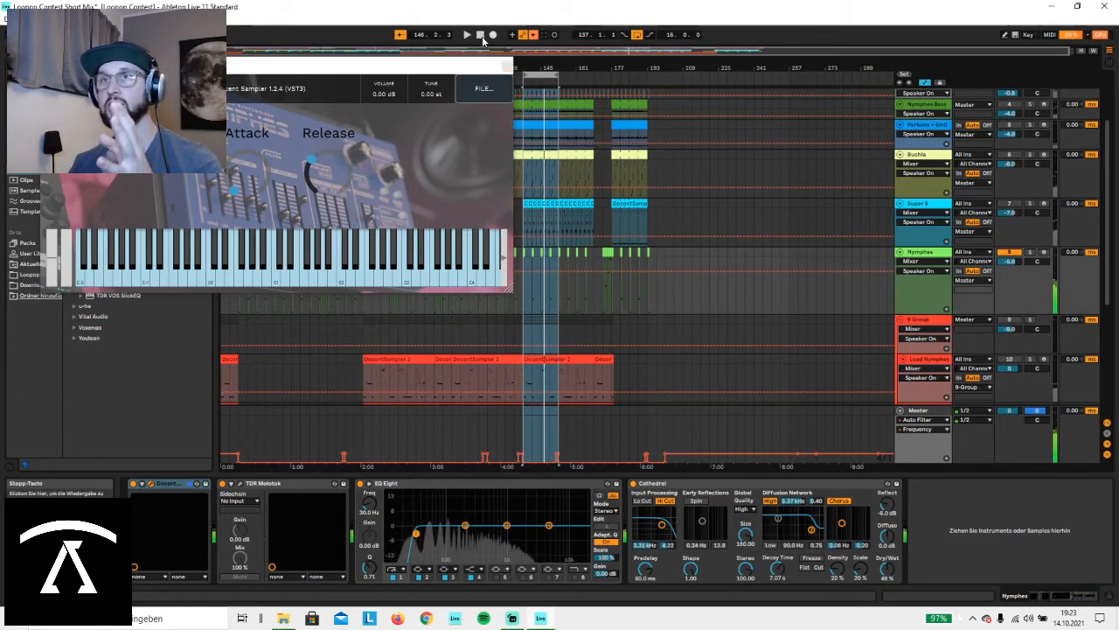
left_click(481, 35)
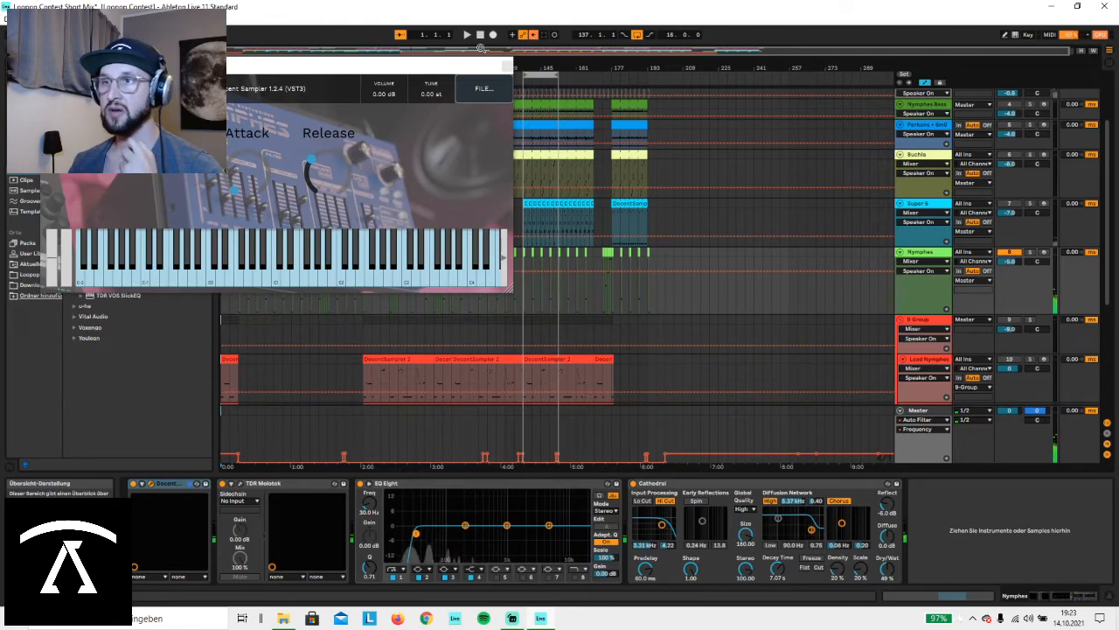
left_click(710, 494)
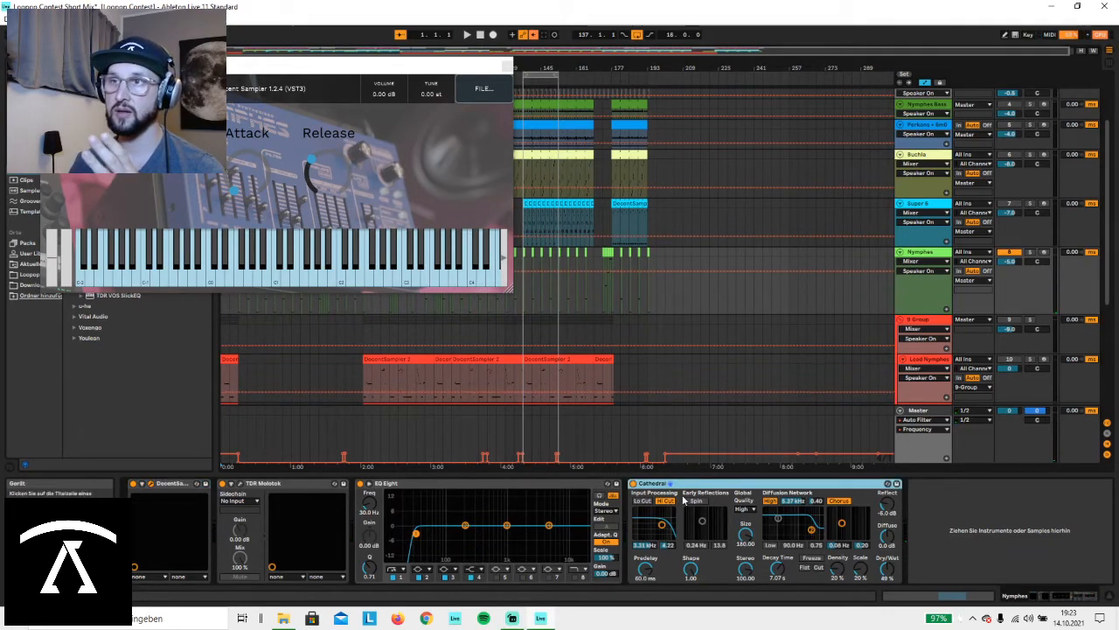
left_click(240, 484)
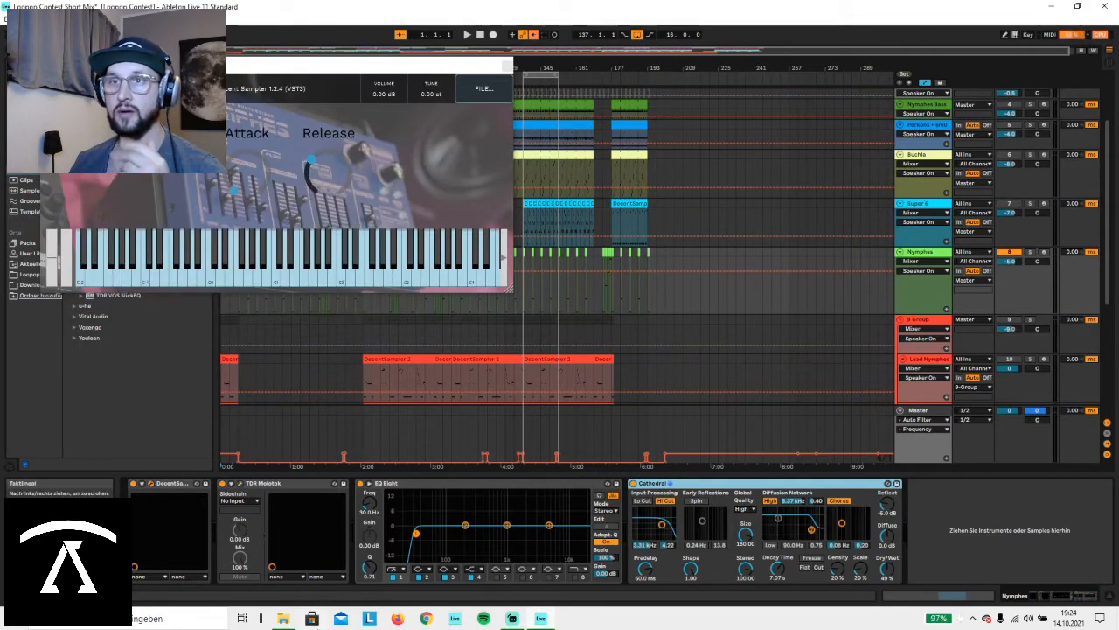
left_click_drag(428, 76, 680, 121)
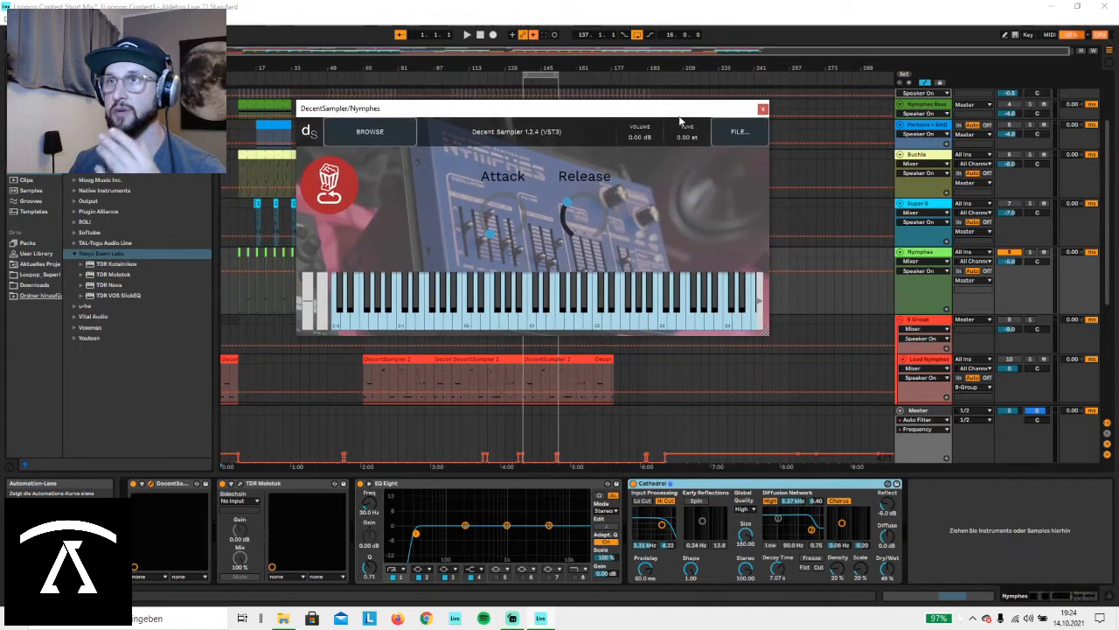
left_click(762, 109)
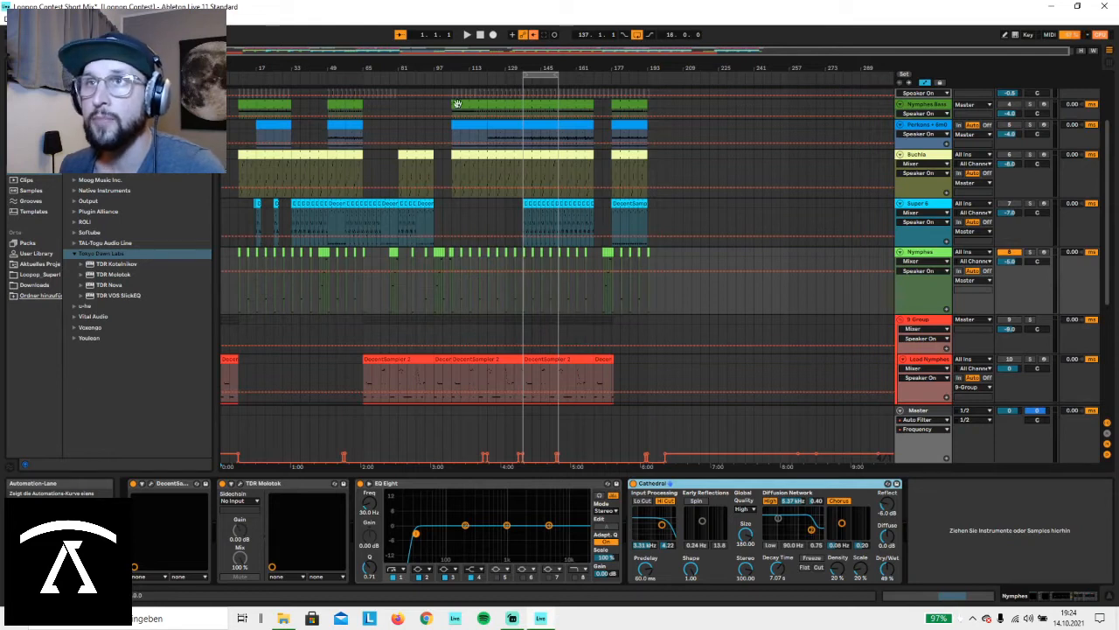
Move the loop to bar 97 and play the Nymphes track through that section.
left_click_drag(535, 75, 446, 77)
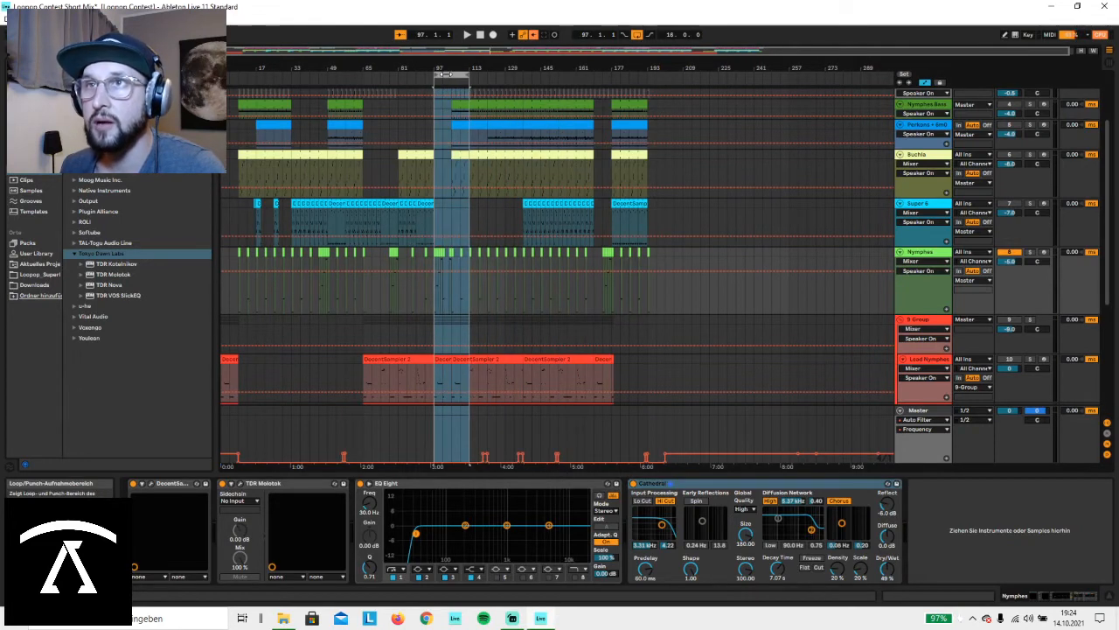
left_click(467, 35)
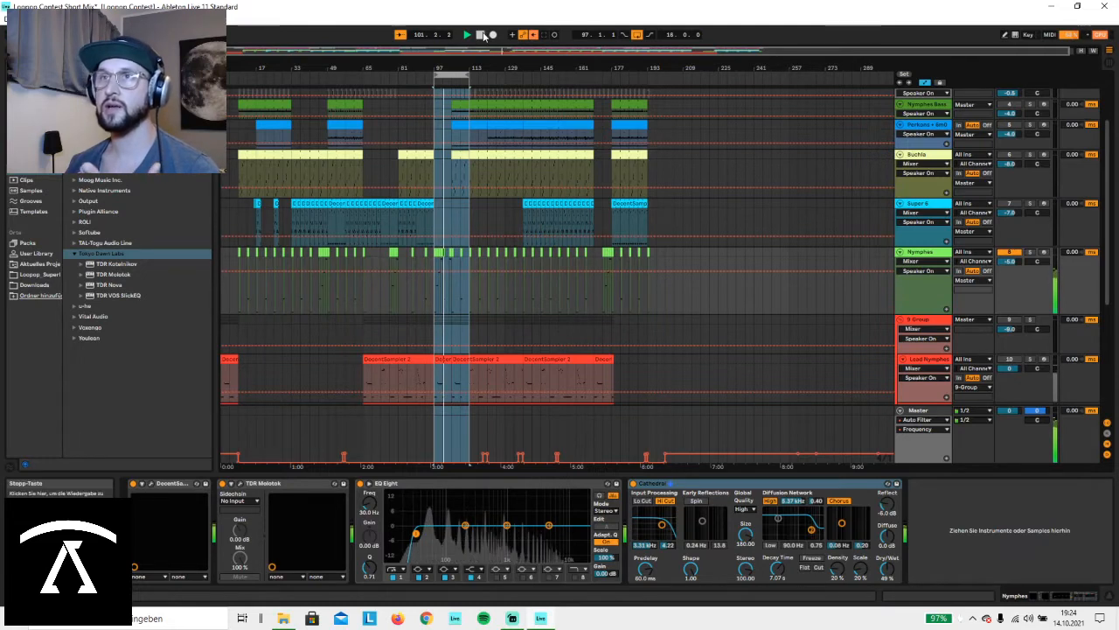
left_click(482, 35)
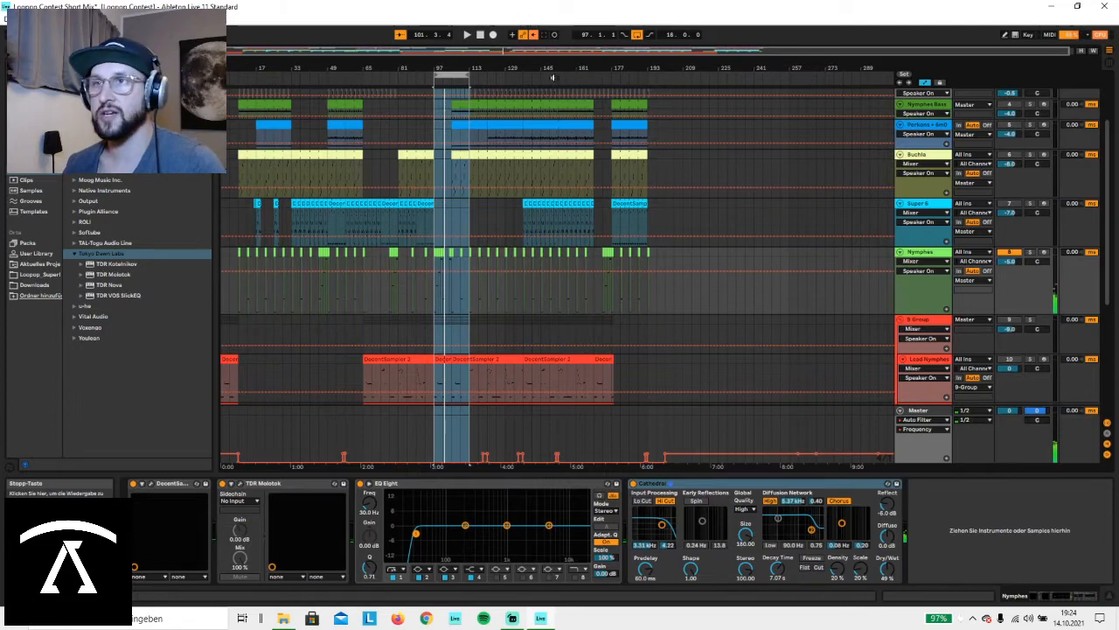
Move the loop back to bar 137 and reactivate the other tracks from the first one through Super 6.
scroll(680, 288, "up", 3)
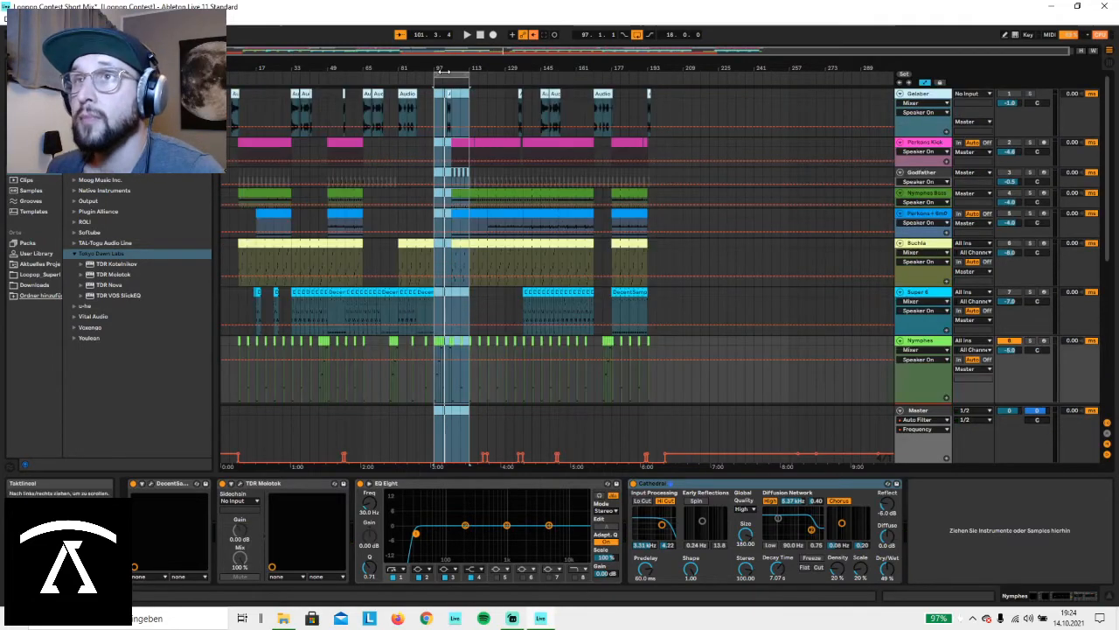
left_click_drag(444, 72, 537, 79)
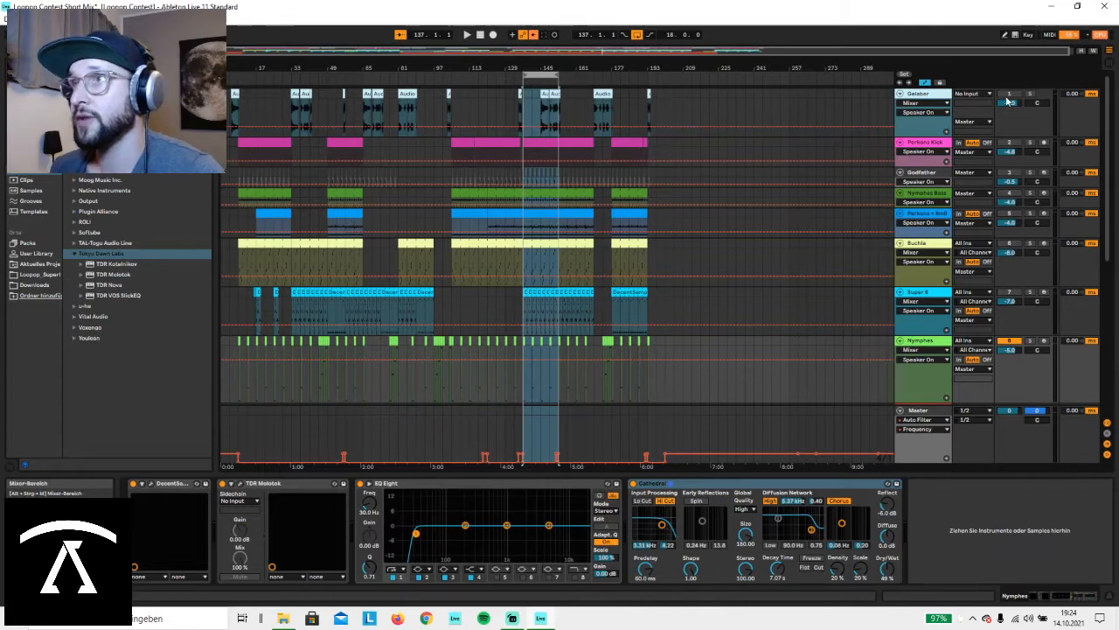
left_click(1011, 174)
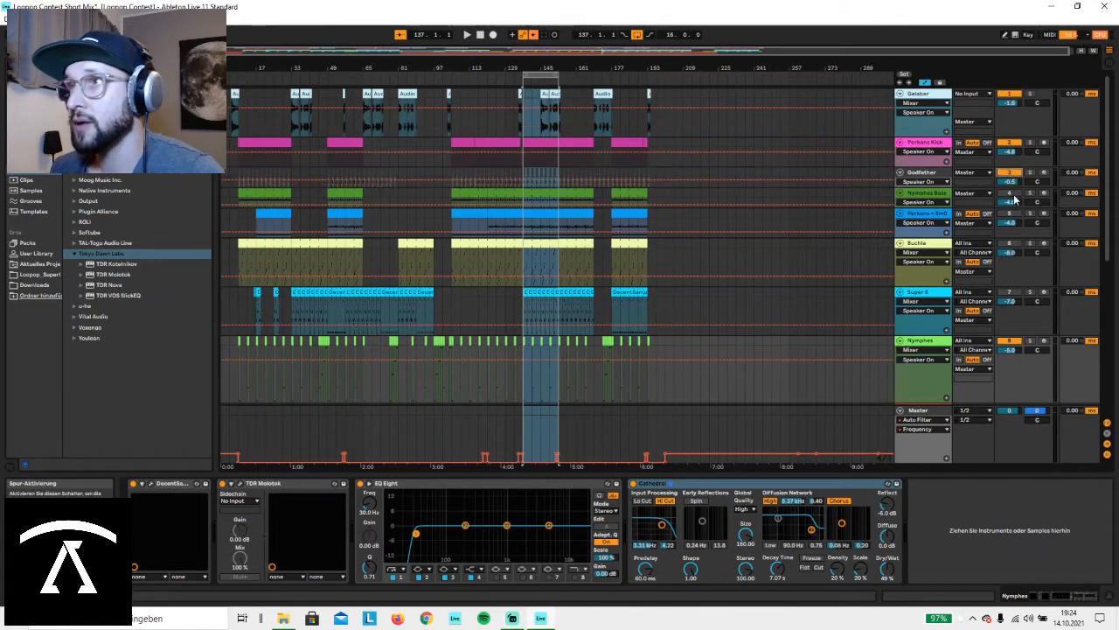
left_click(1011, 192)
left_click(1011, 213)
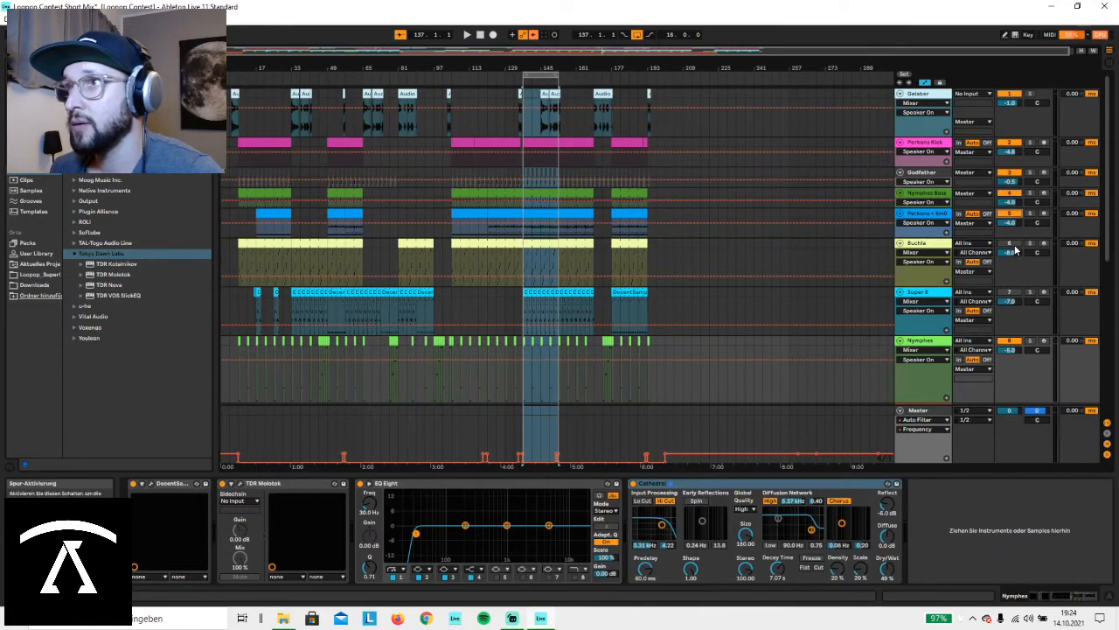
scroll(1006, 289, "down", 5)
scroll(700, 227, "up", 3)
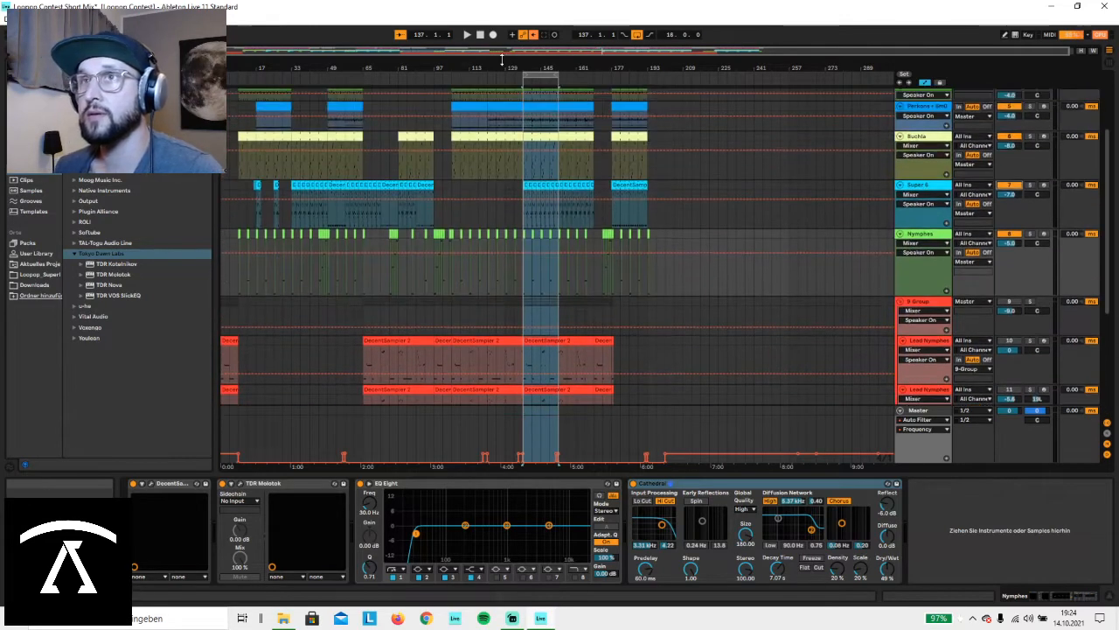
Play the loop with all the activated tracks together, looking over the full track list, and stop playback.
left_click(466, 34)
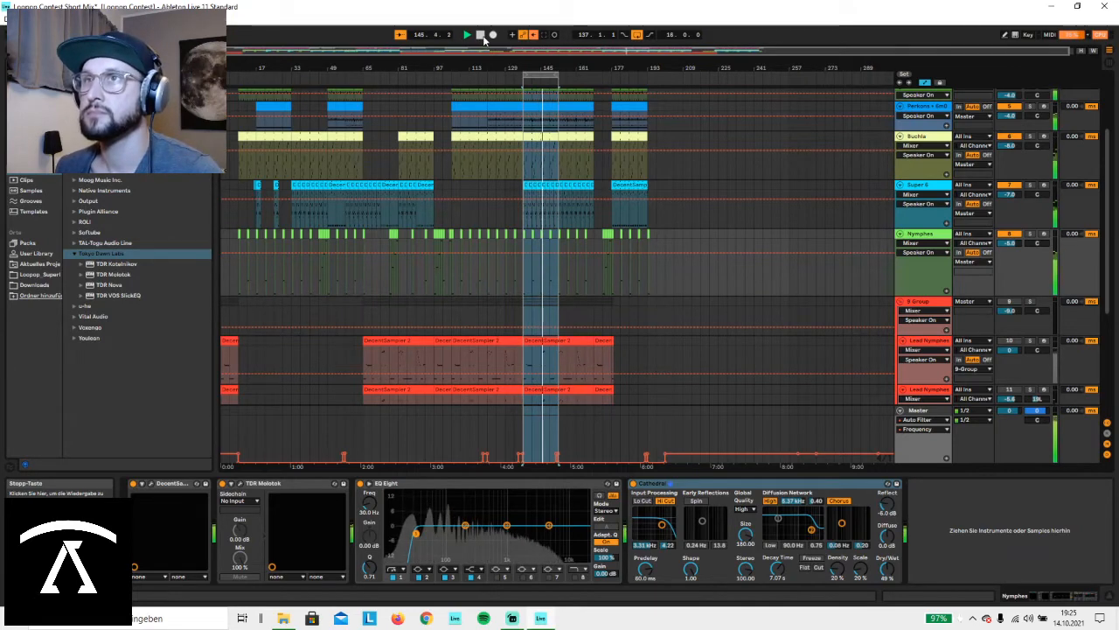
scroll(738, 197, "up", 5)
scroll(739, 202, "down", 10)
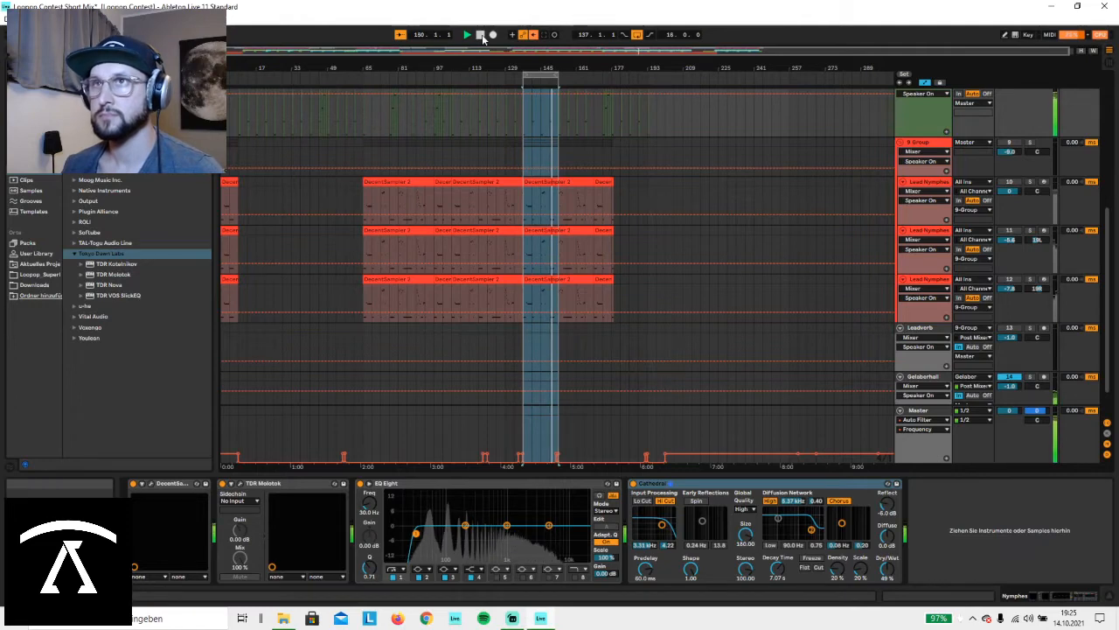
scroll(668, 250, "up", 8)
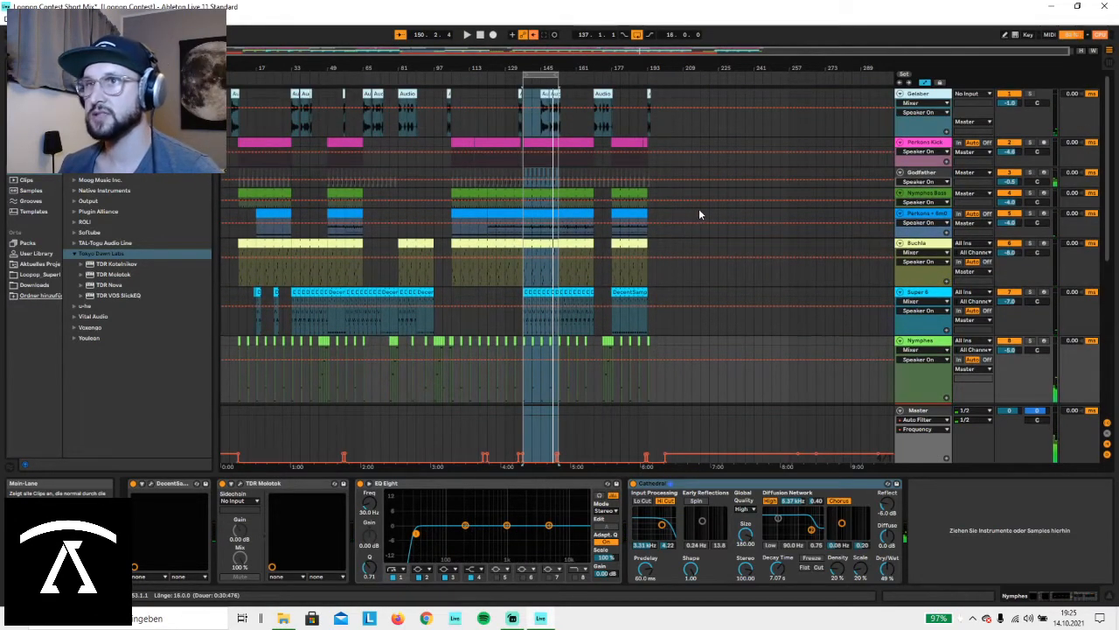
Activate the 9 Group and its first Lead Nymphes track, and show that track's devices.
scroll(699, 210, "down", 6)
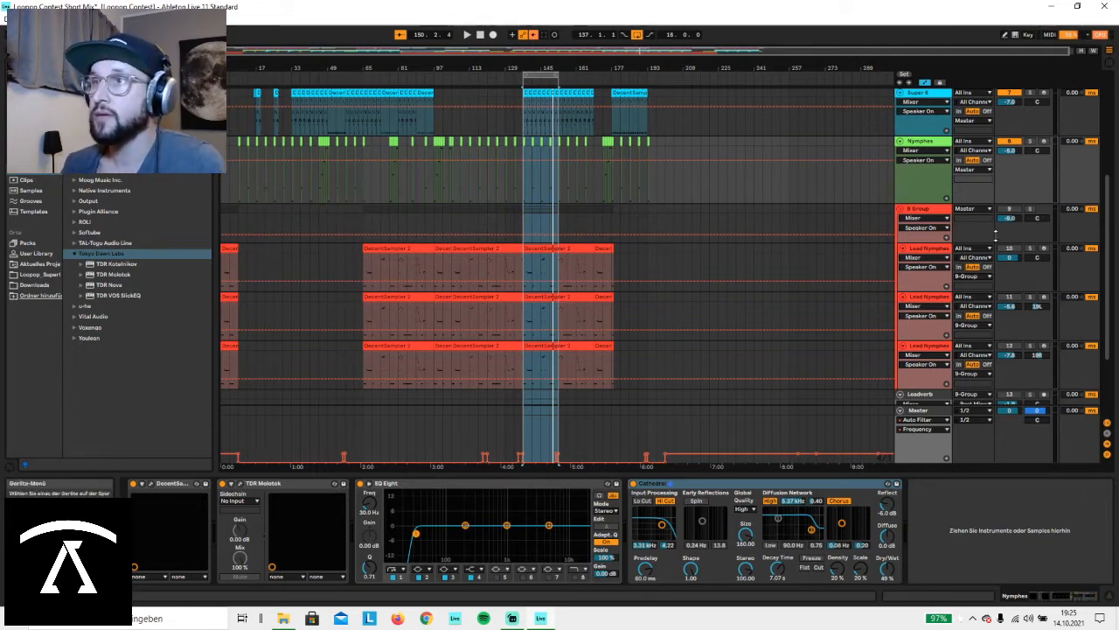
left_click(1010, 210)
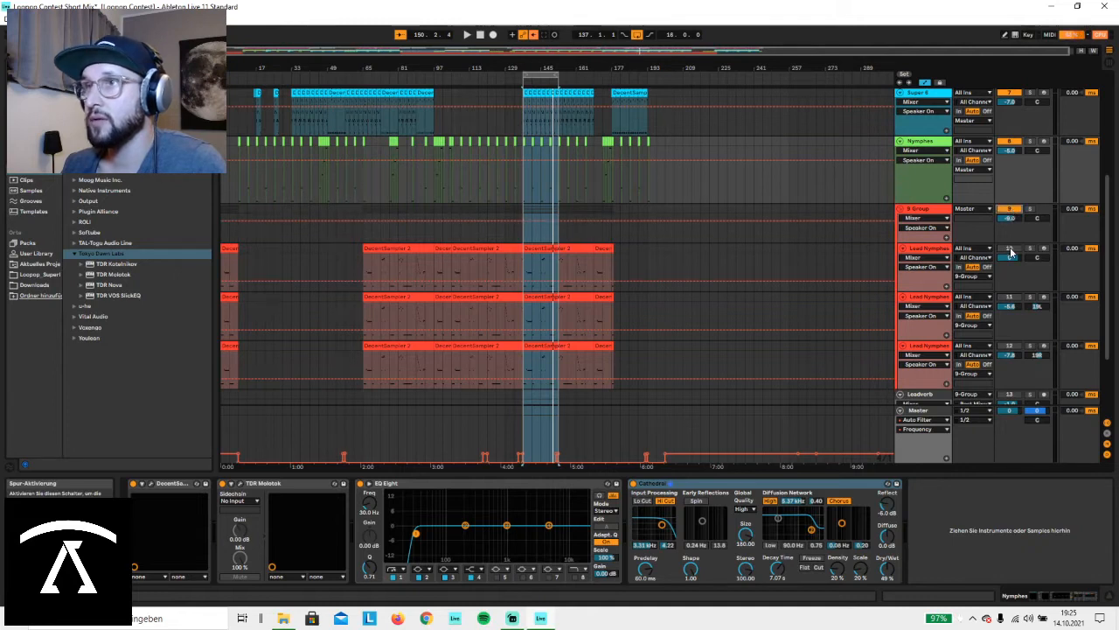
left_click(929, 249)
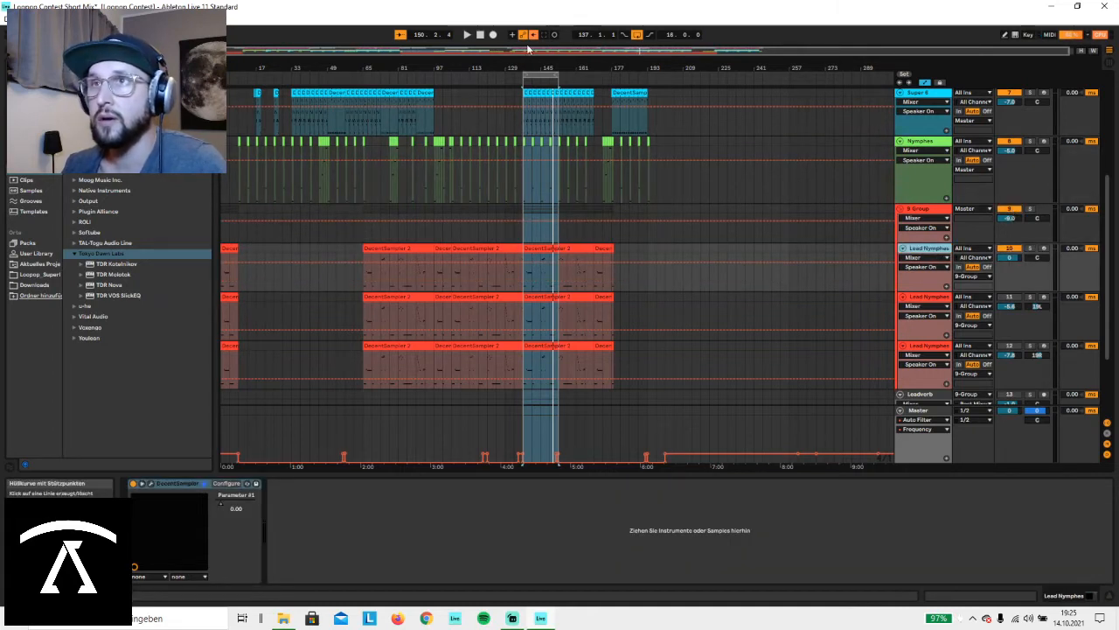
Play the loop with the first Lead Nymphes track active and open its DecentSampler plug-in window.
scroll(1010, 148, "up", 2)
key("space")
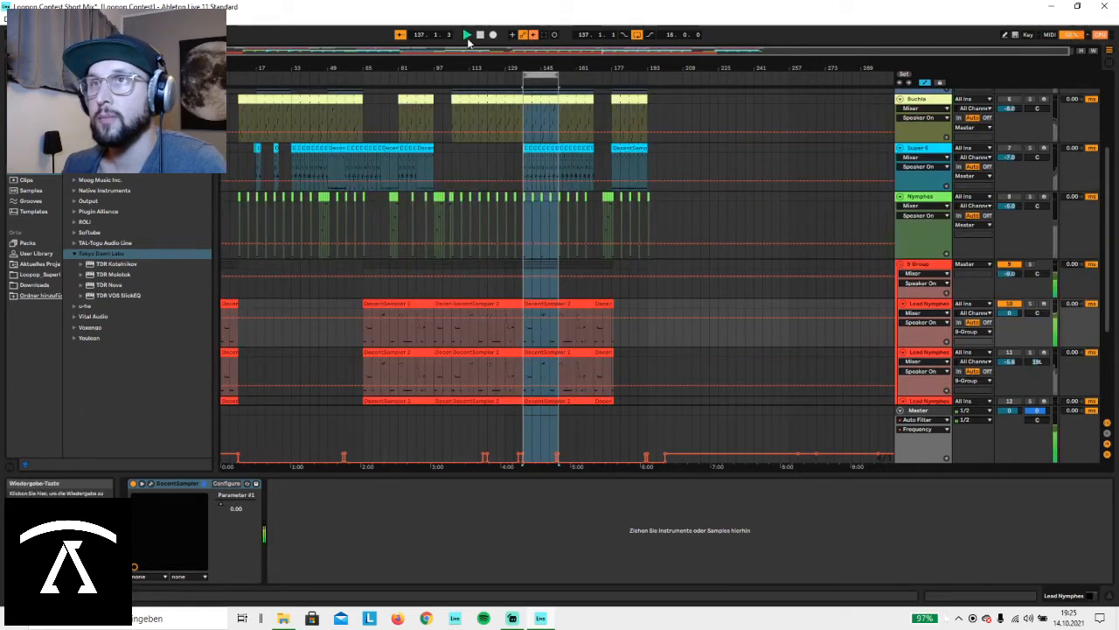
scroll(838, 325, "down", 4)
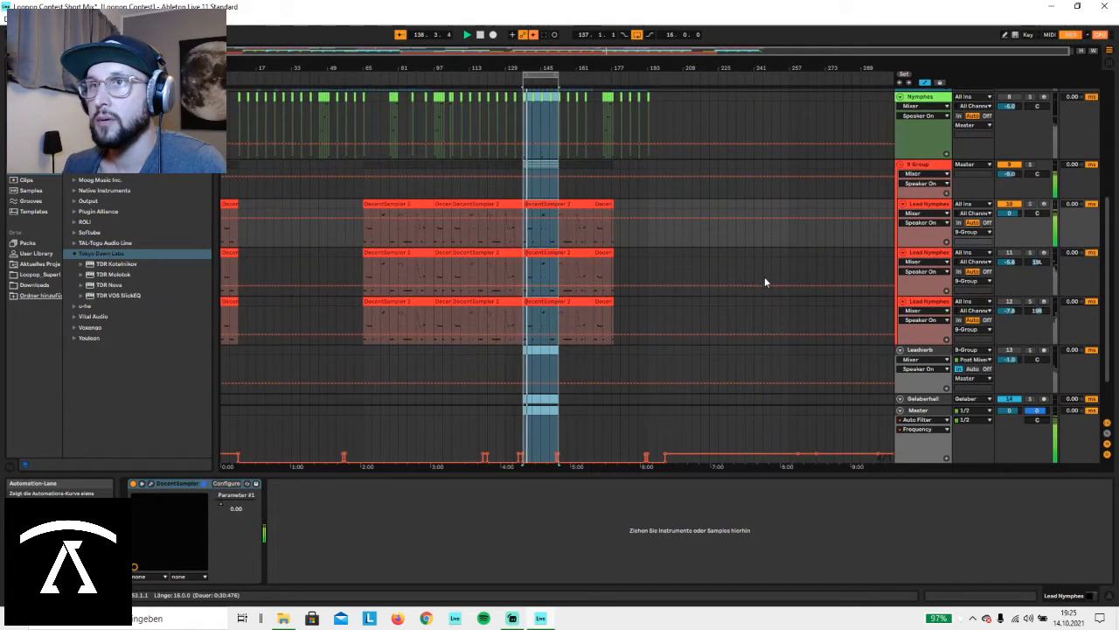
left_click(929, 206)
left_click(136, 495)
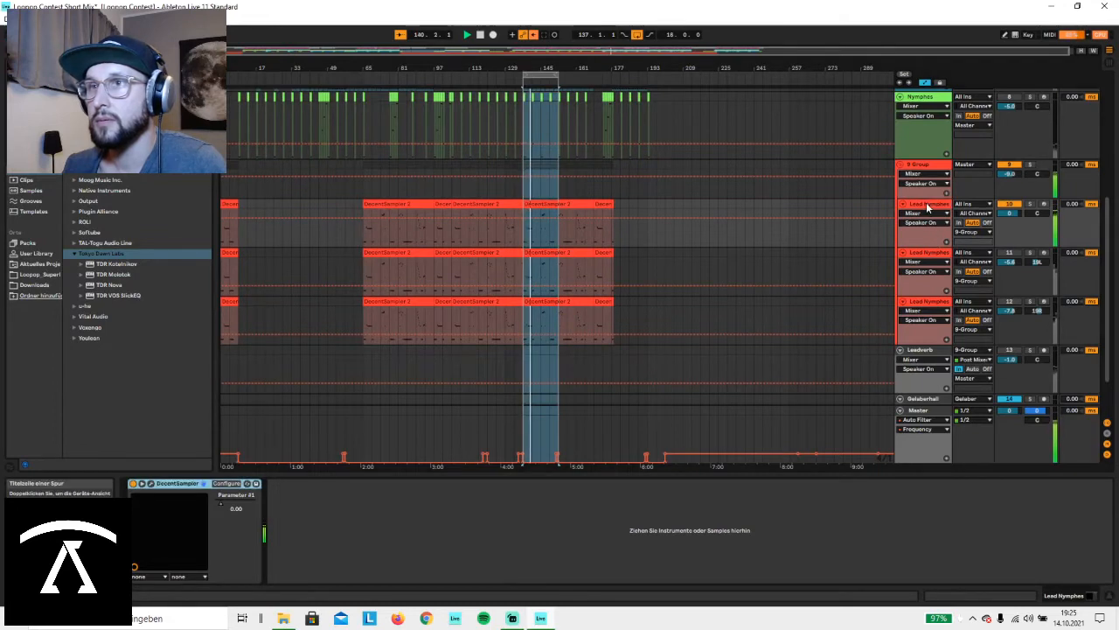
left_click(203, 483)
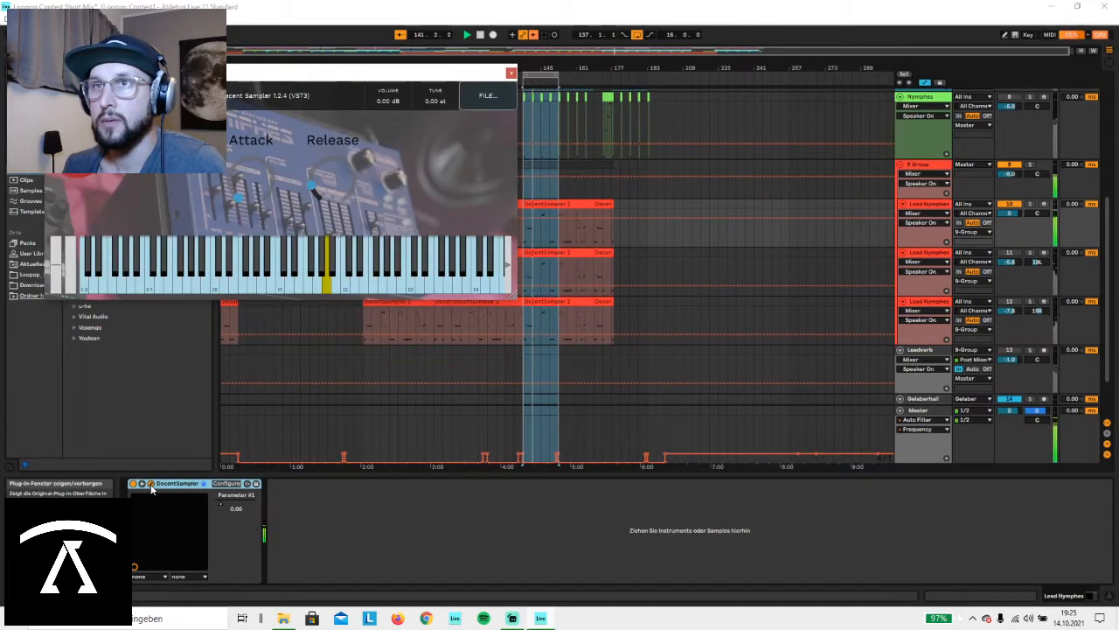
left_click(920, 165)
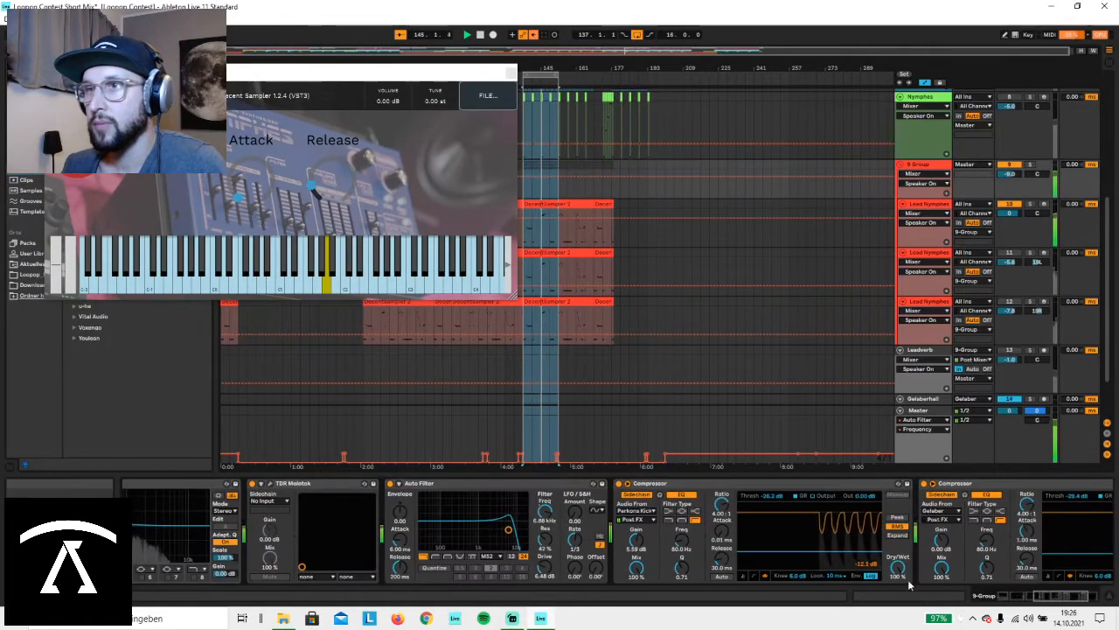
left_click(620, 483)
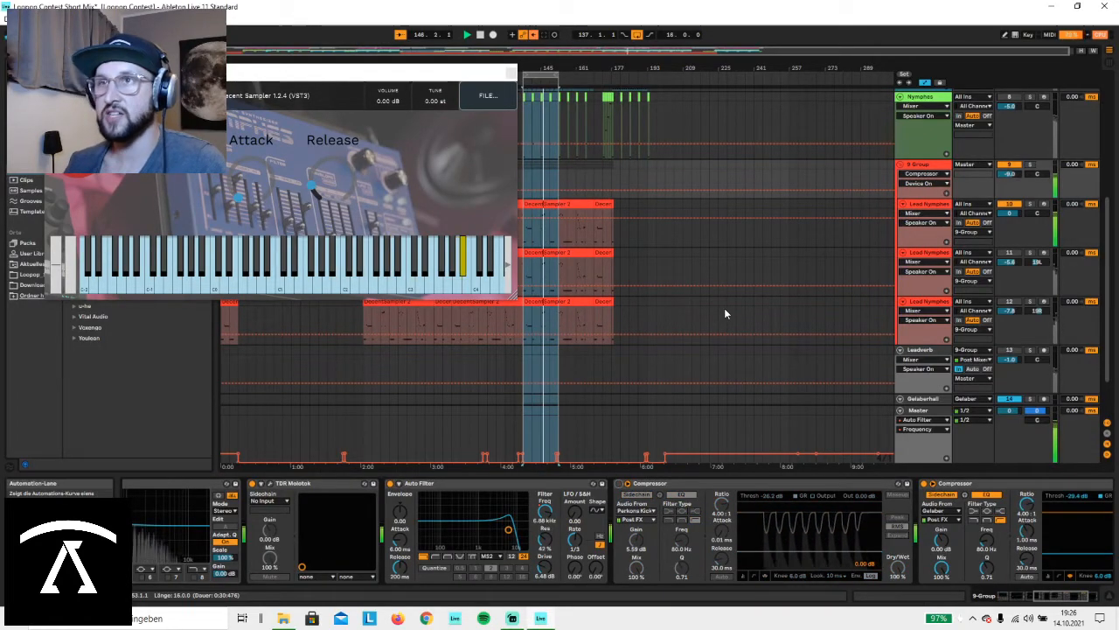
left_click(576, 330)
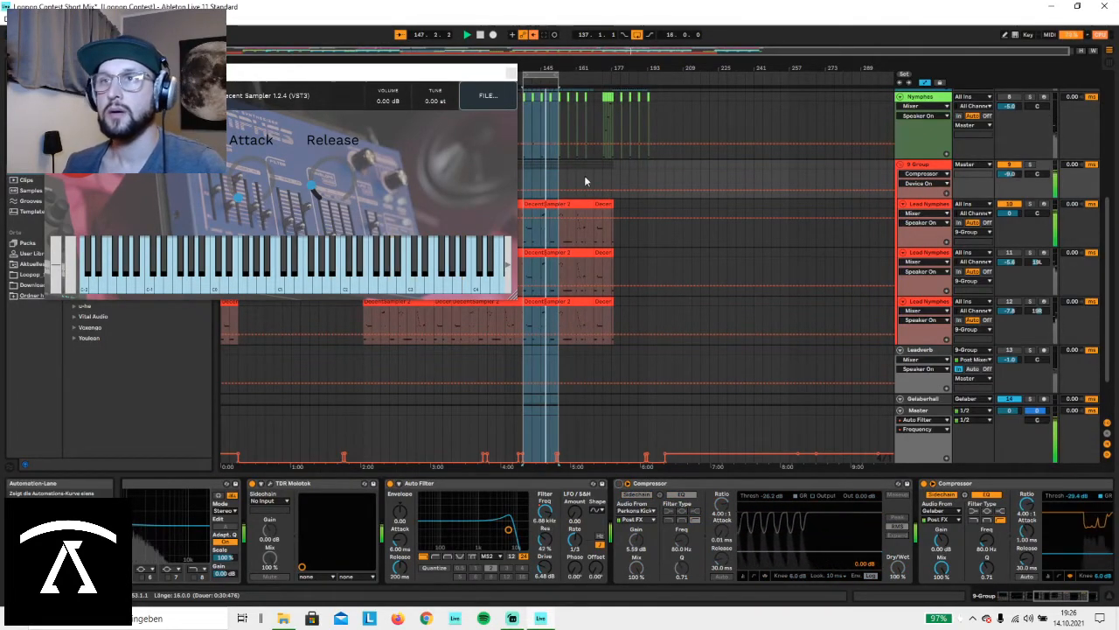
Show the first Lead Nymphes track's DecentSampler device again, replay its lead melody briefly and stop playback.
left_click(920, 208)
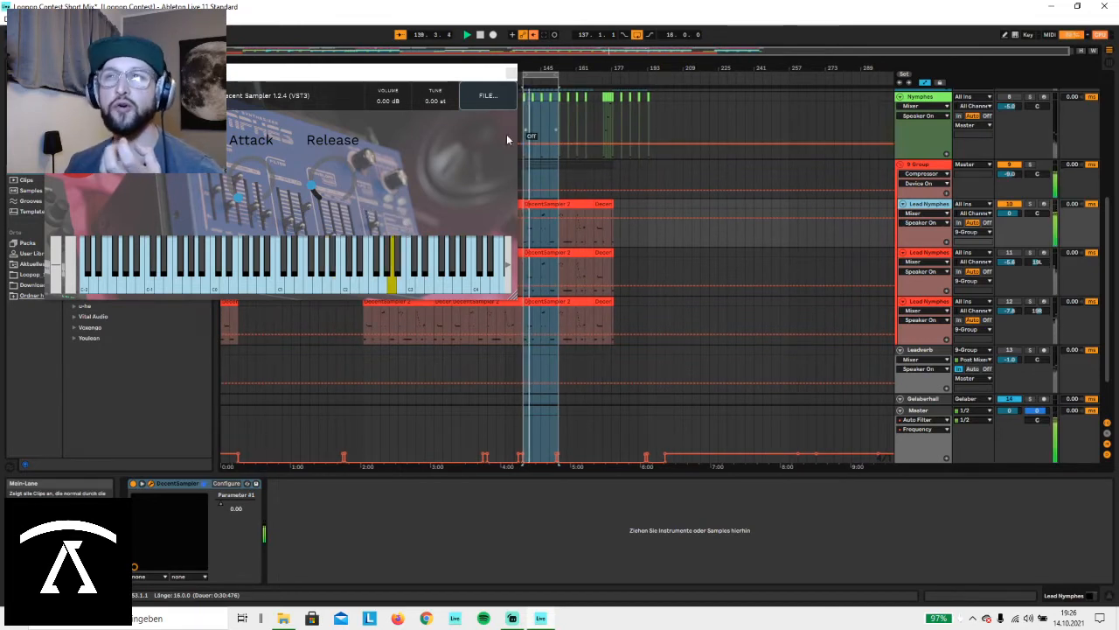
left_click(480, 35)
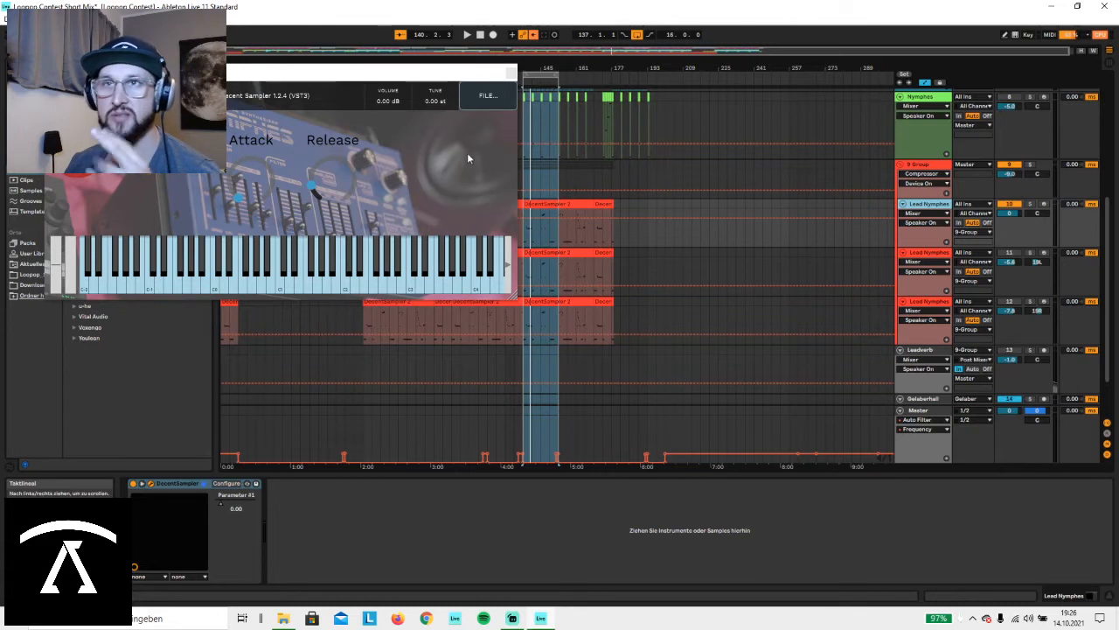
left_click(468, 35)
left_click(480, 35)
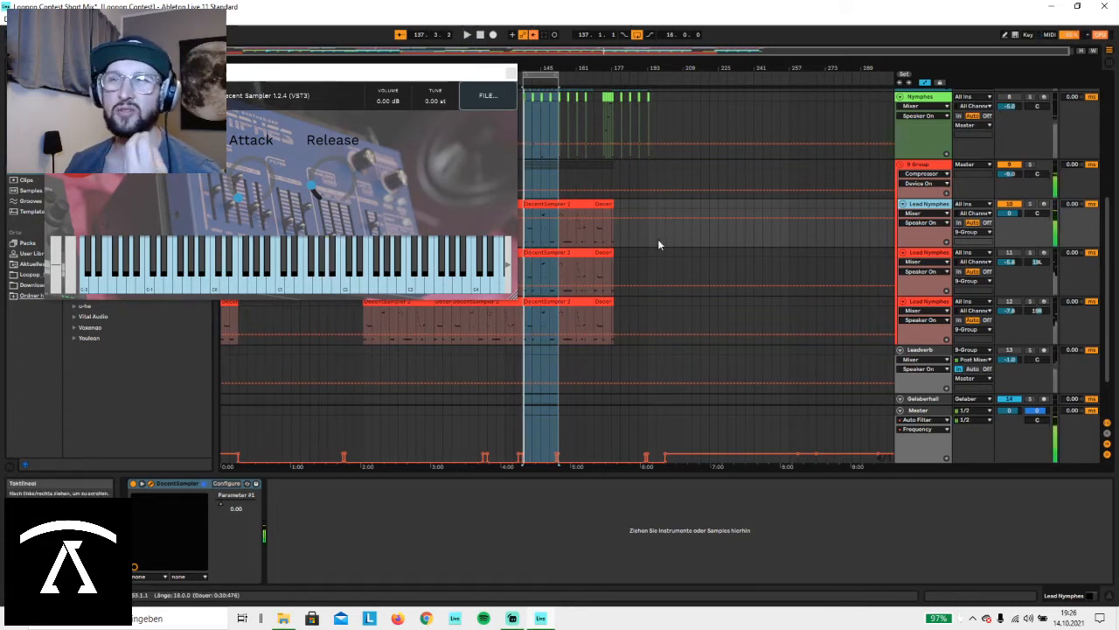
Activate the second and third Lead Nymphes tracks and show each one's Pitch and DecentSampler devices.
left_click(1009, 254)
left_click(1009, 302)
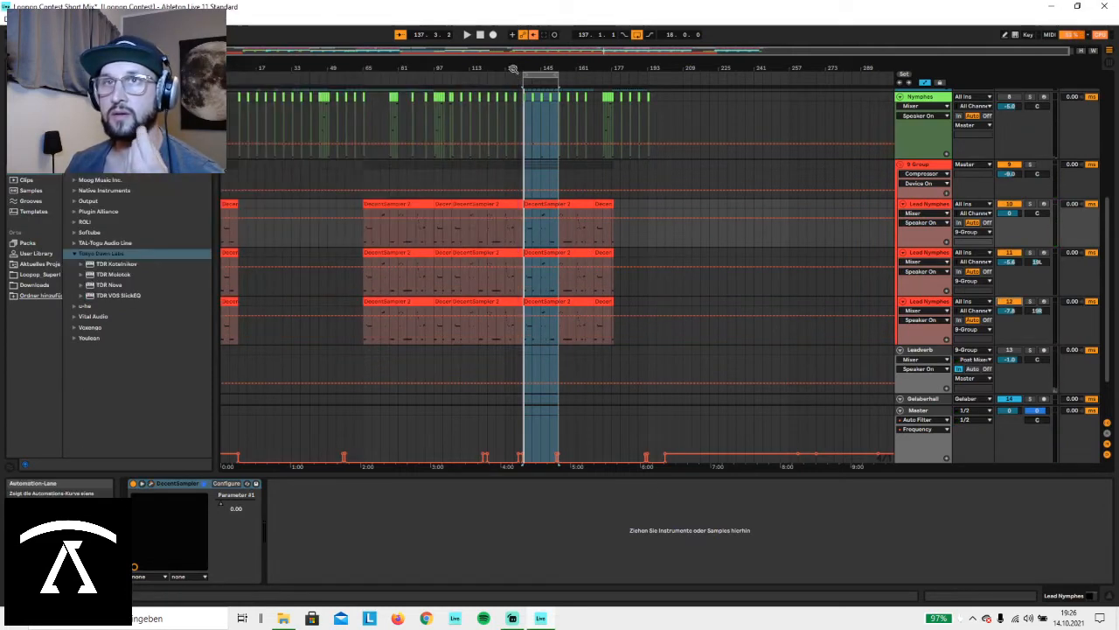
left_click(512, 73)
left_click(930, 252)
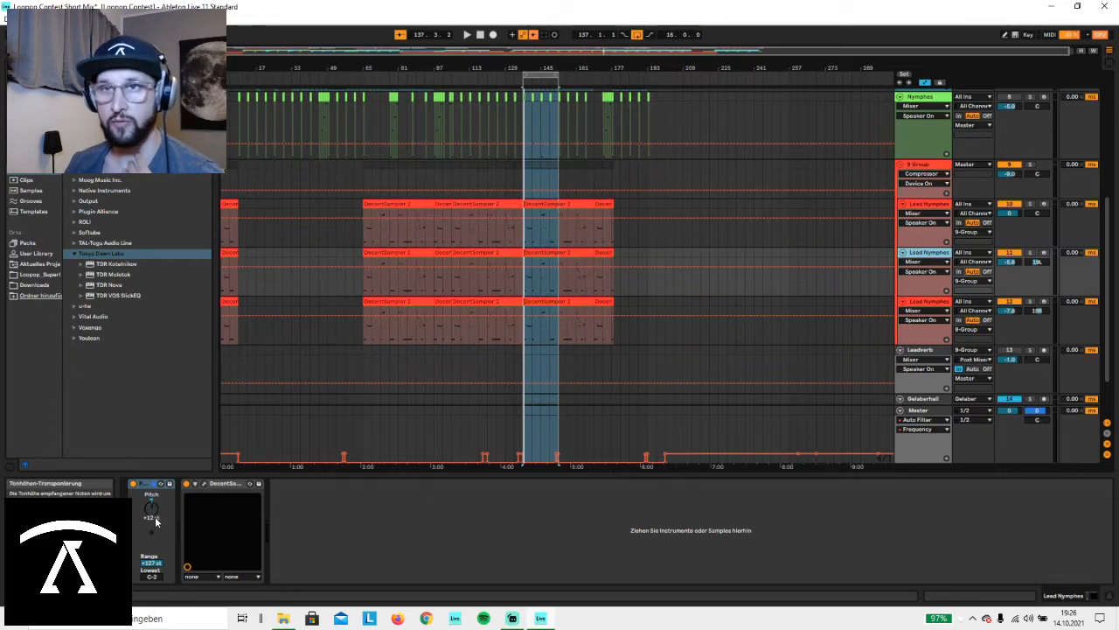
left_click(929, 303)
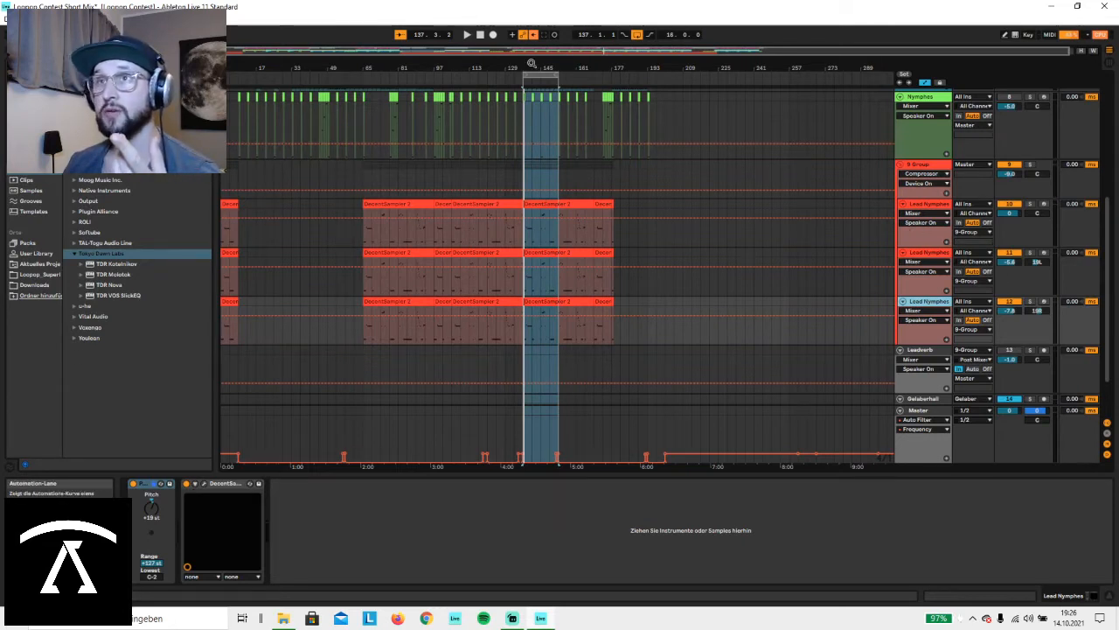
Compare the loop with and without the second and third Lead Nymphes tracks, and reactivate both to hear all three layers.
left_click(467, 35)
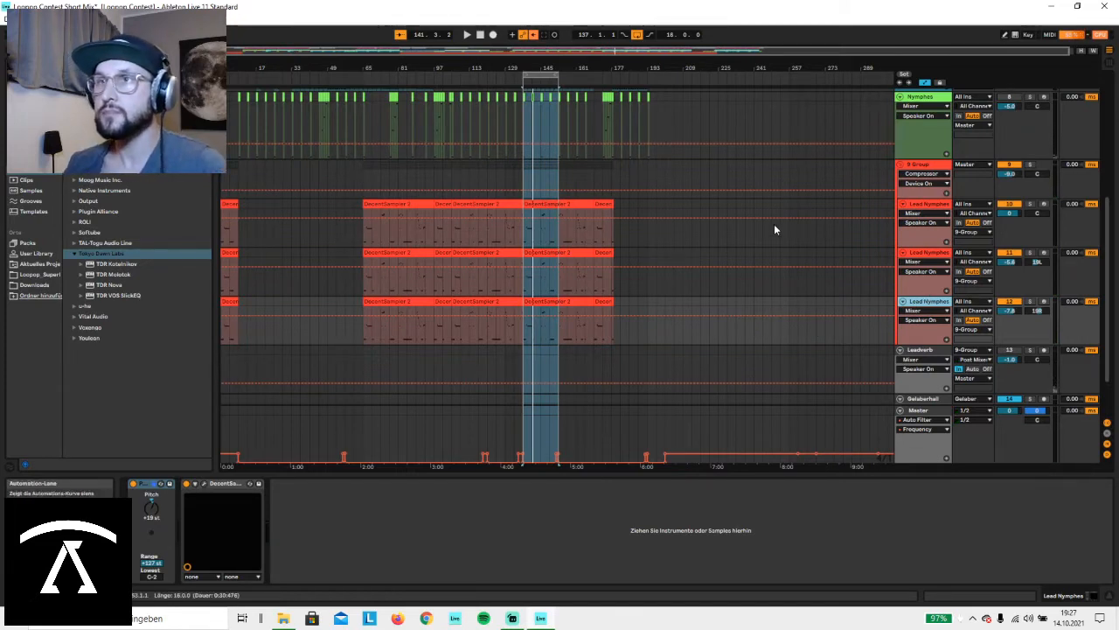
left_click(1009, 303)
left_click(1010, 254)
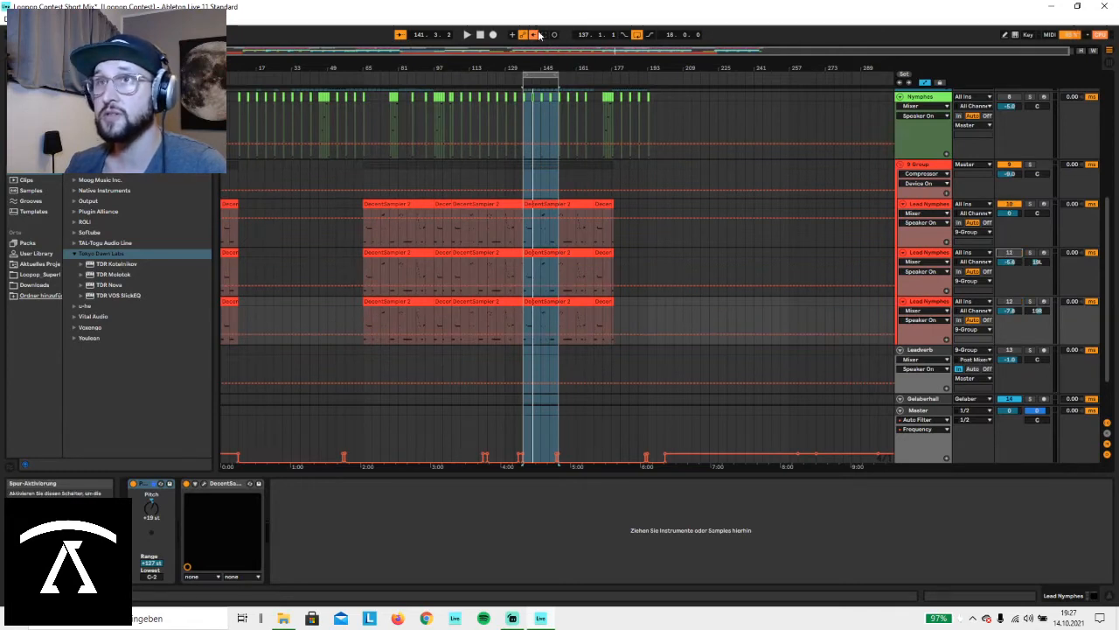
left_click(466, 35)
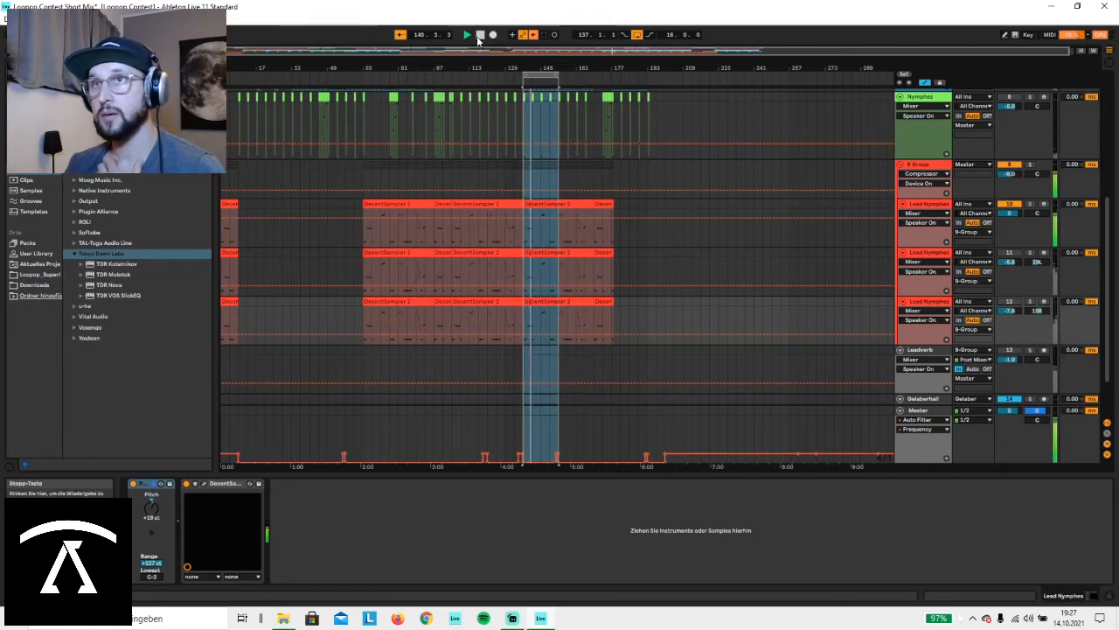
left_click(480, 35)
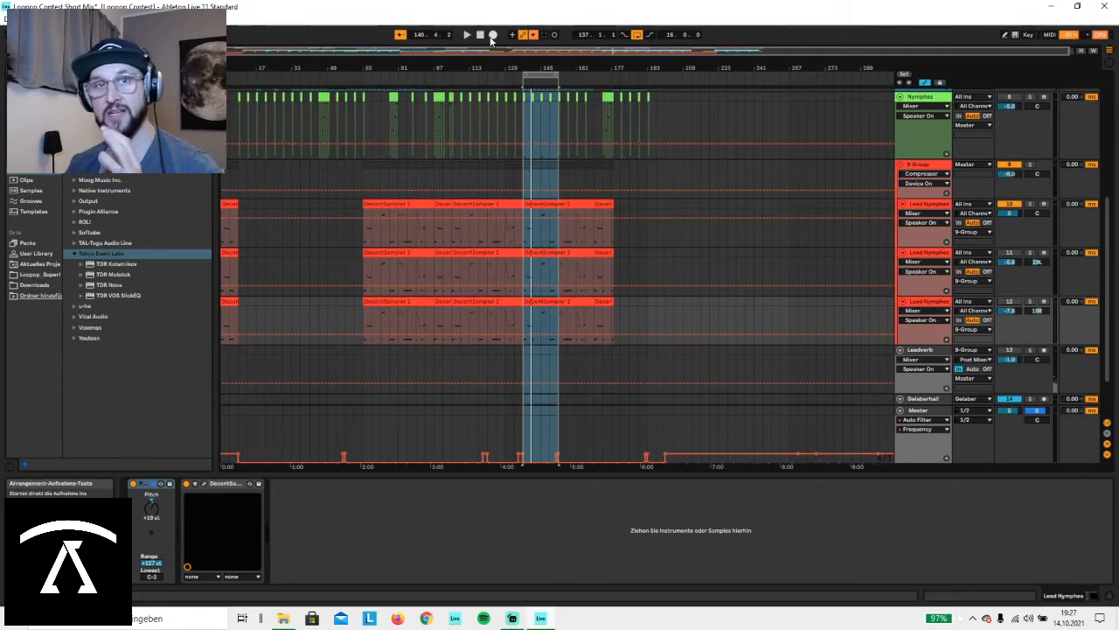
left_click(1010, 253)
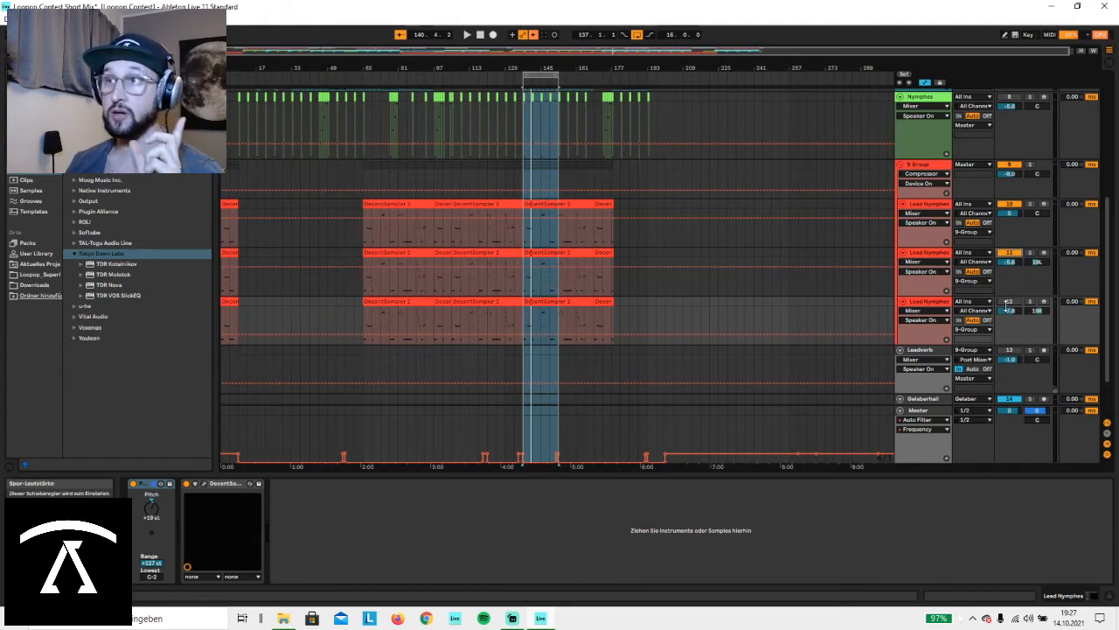
left_click(1010, 303)
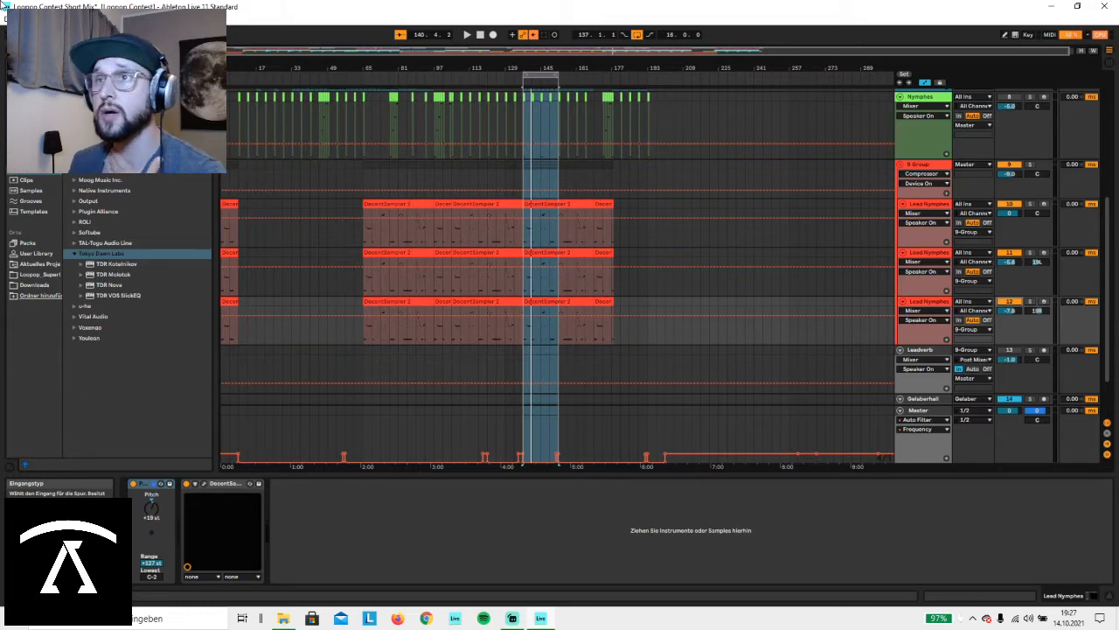
left_click(467, 36)
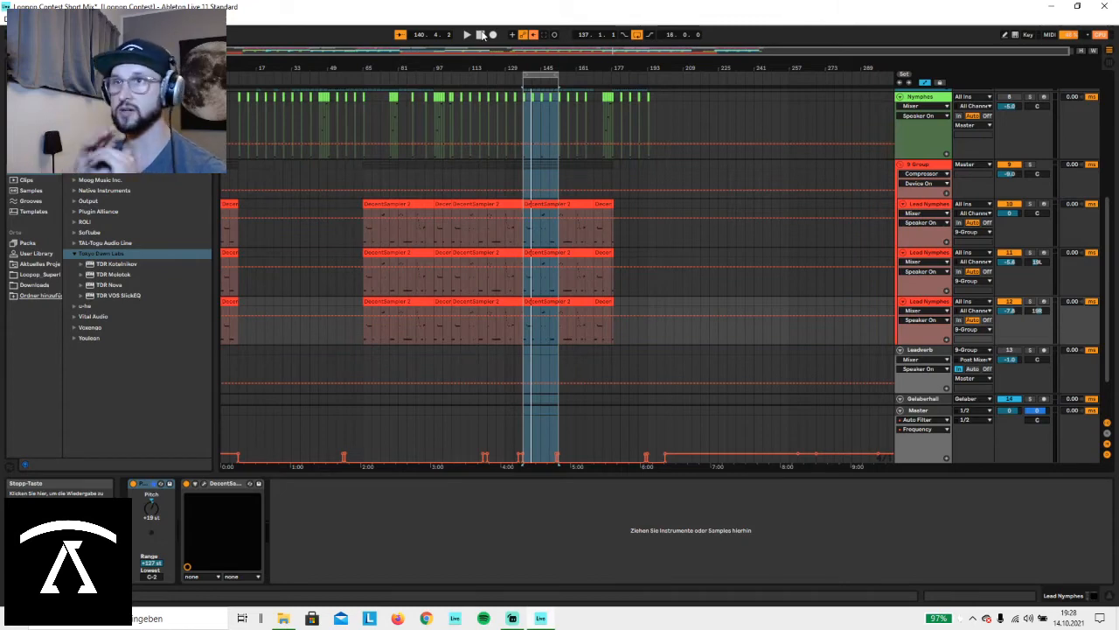
Show the 9 Group's devices and switch its M/S EQ Eight between the Mid and Side curves, leaving Side in edit.
key("Down")
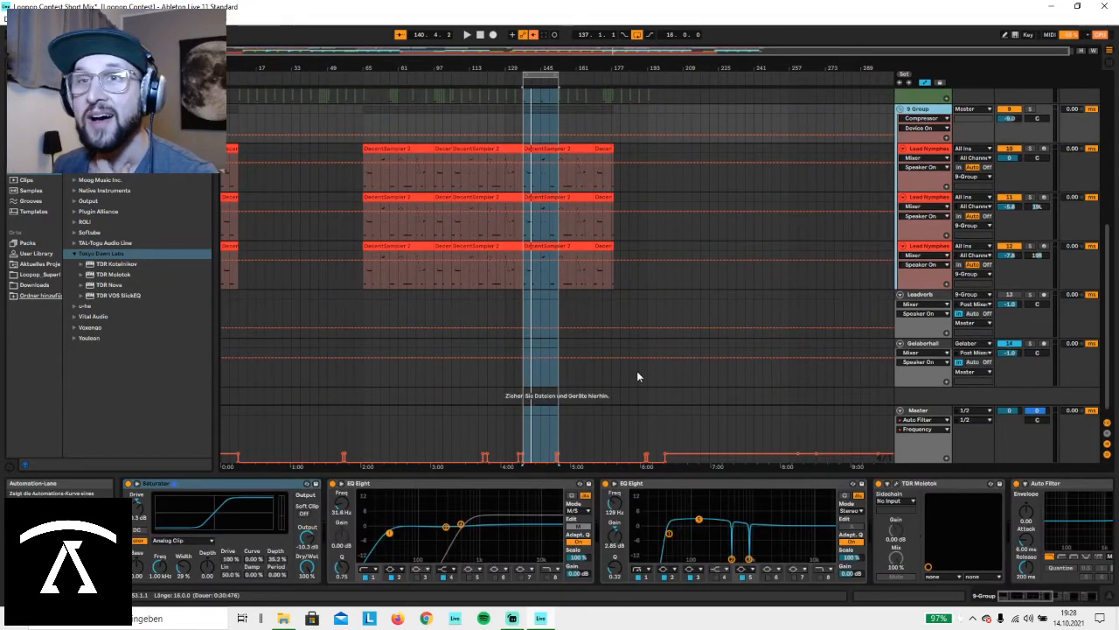
scroll(622, 279, "up", 1)
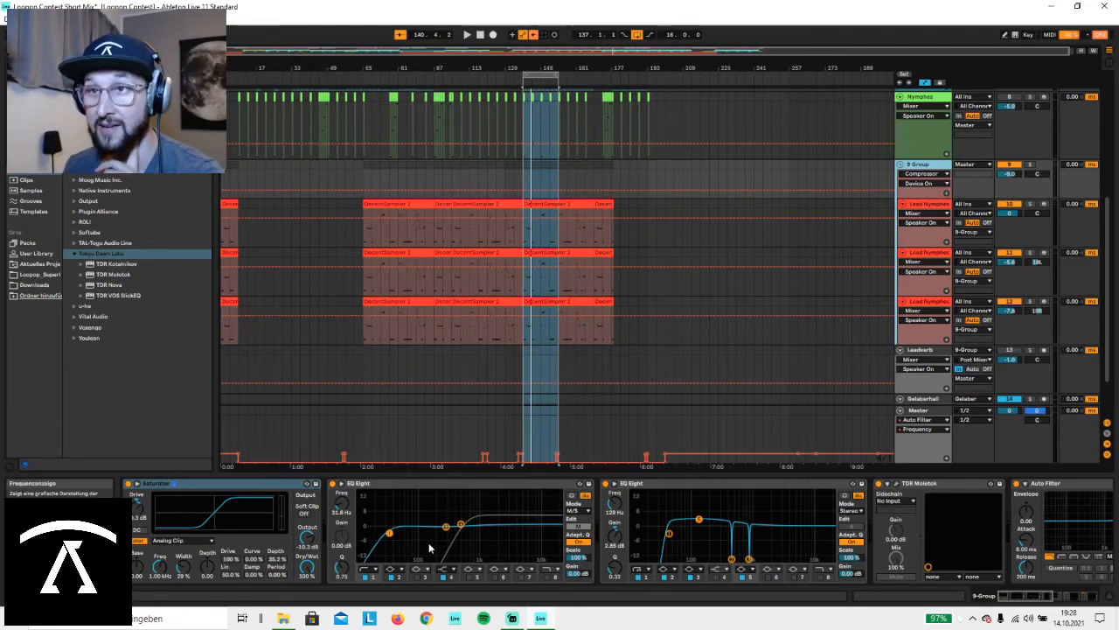
left_click(583, 529)
left_click(585, 530)
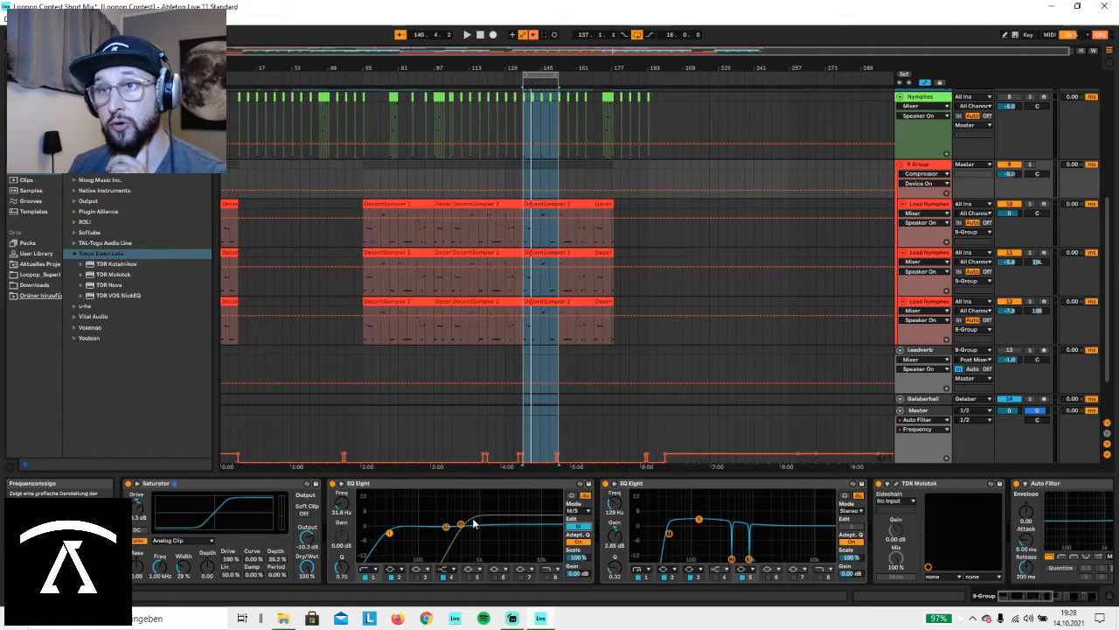
left_click(580, 531)
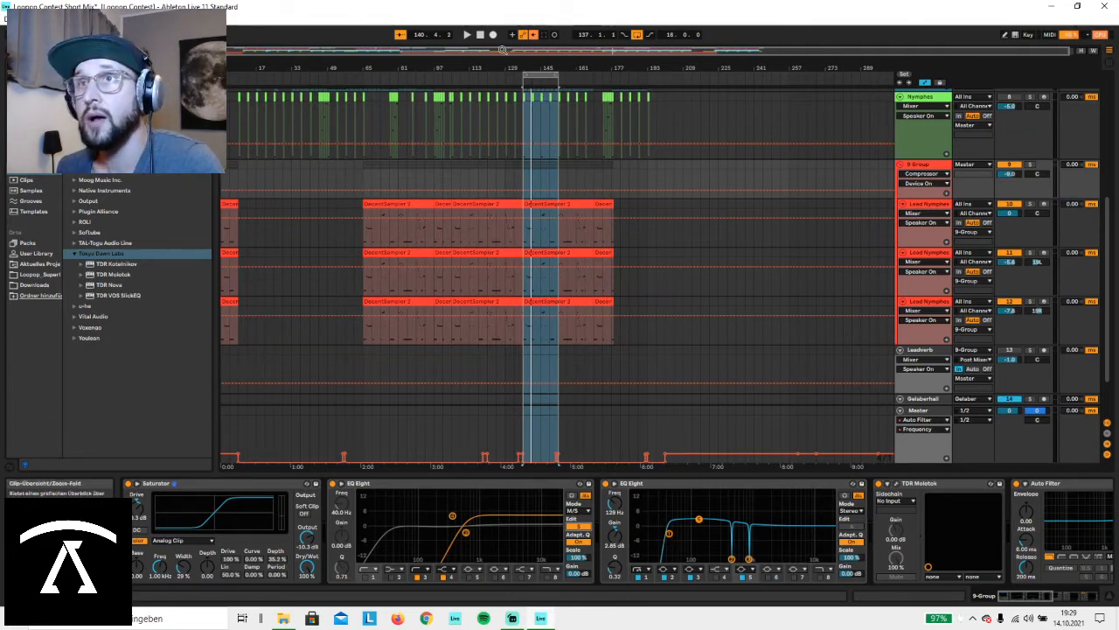
Open the 9 Group's TDR Molotok compressor, watch its gain reduction while the loop plays, and close its window.
left_click(468, 35)
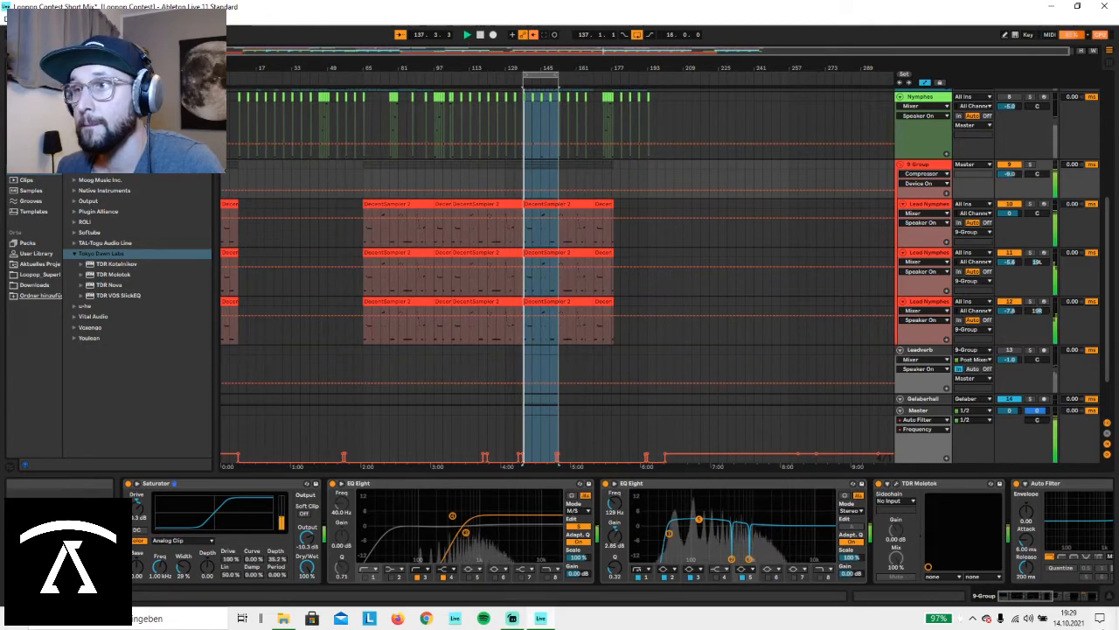
left_click(1045, 598)
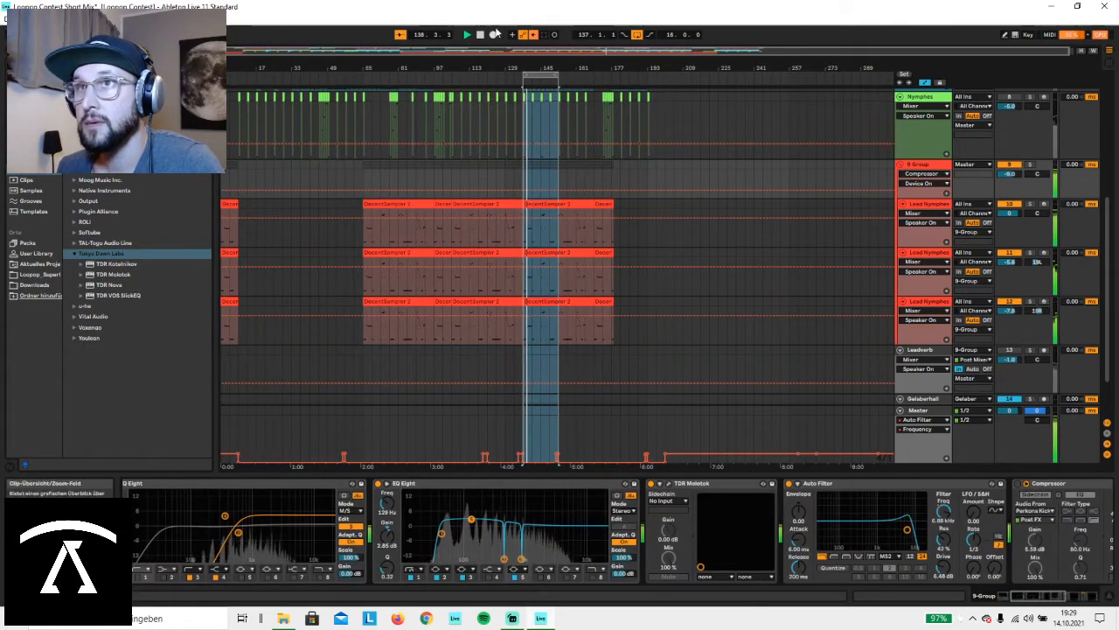
left_click(670, 482)
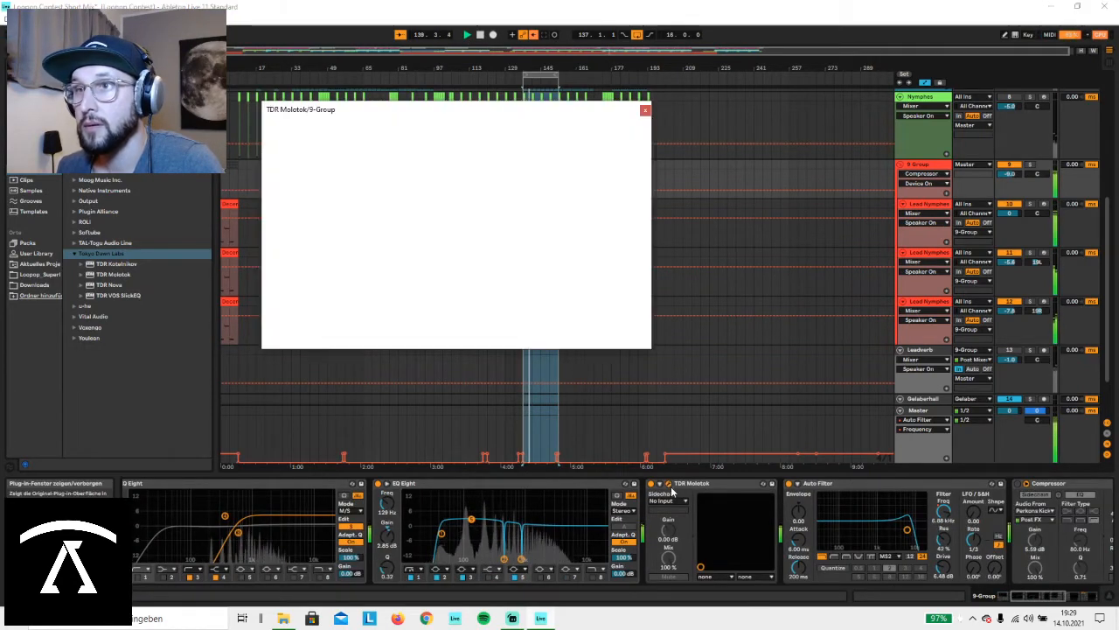
left_click(482, 35)
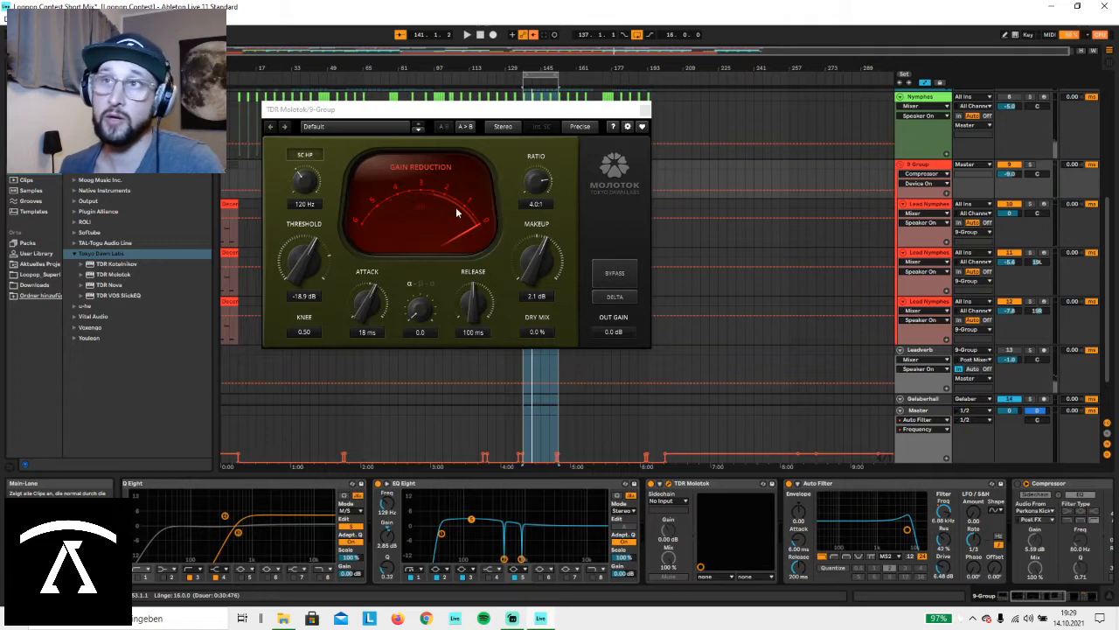
left_click(466, 35)
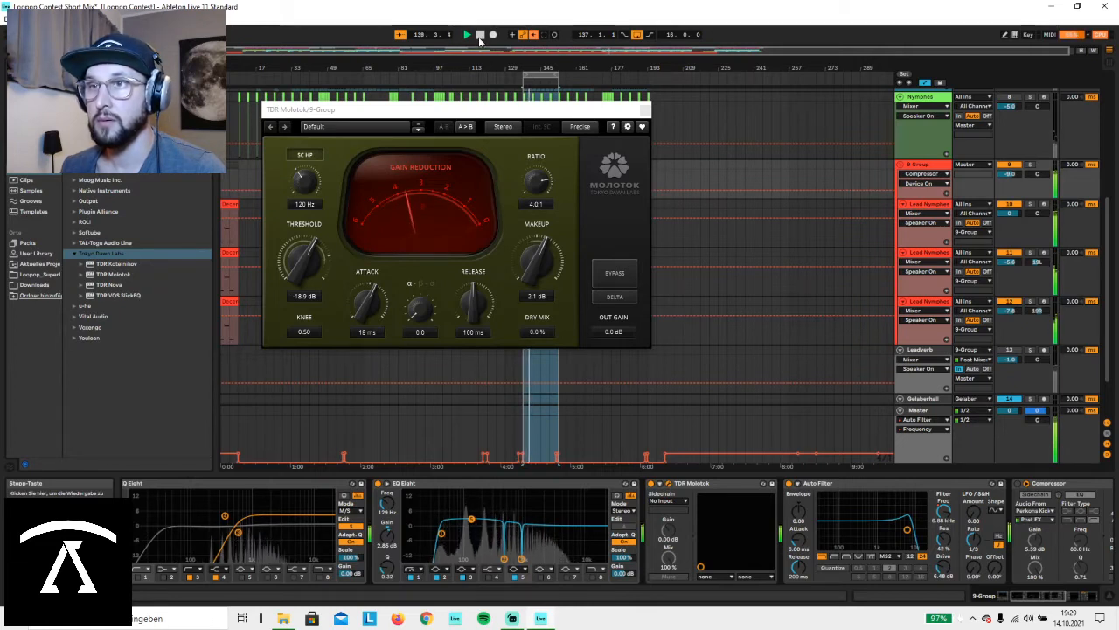
left_click(480, 35)
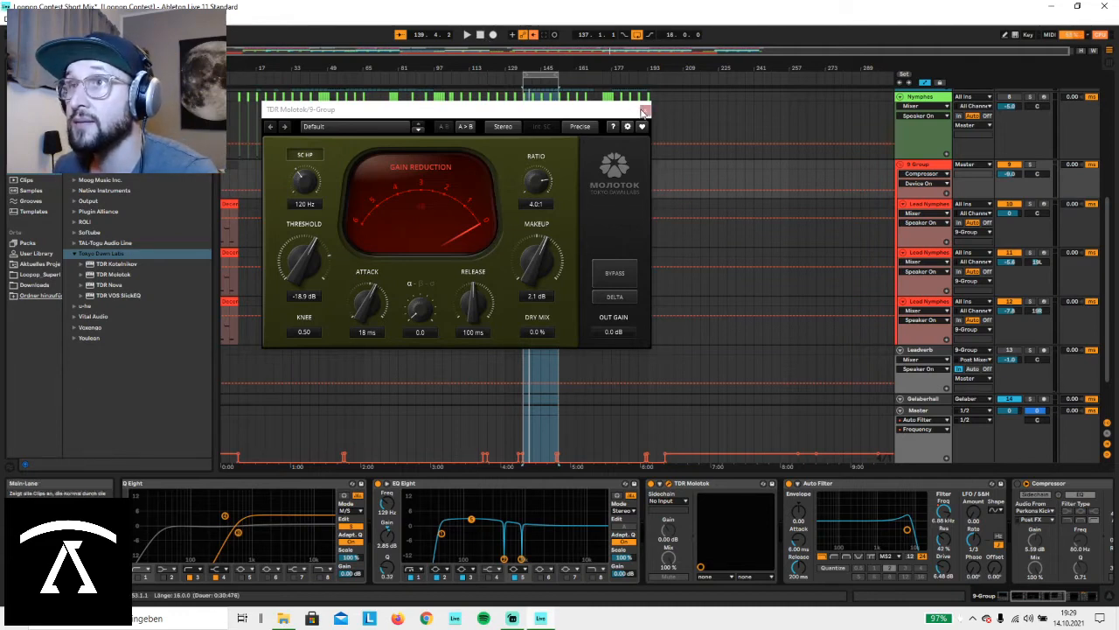
left_click(644, 112)
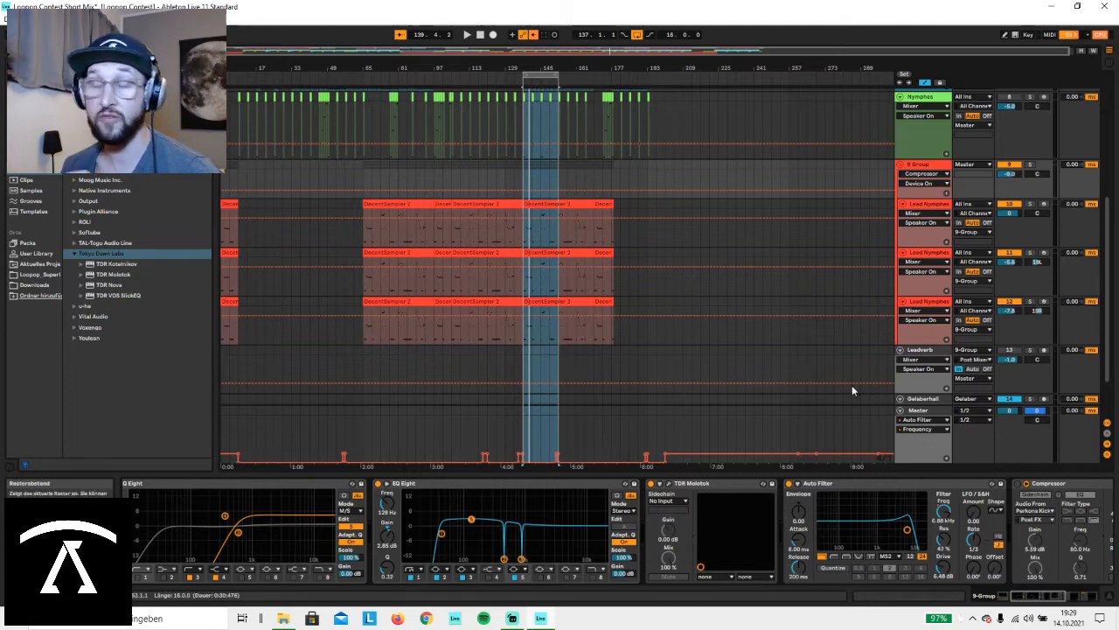
Display the 9 Group's Auto Filter frequency automation and set the loop to run from bar 65 to bar 101.
left_click_drag(1051, 597, 1057, 596)
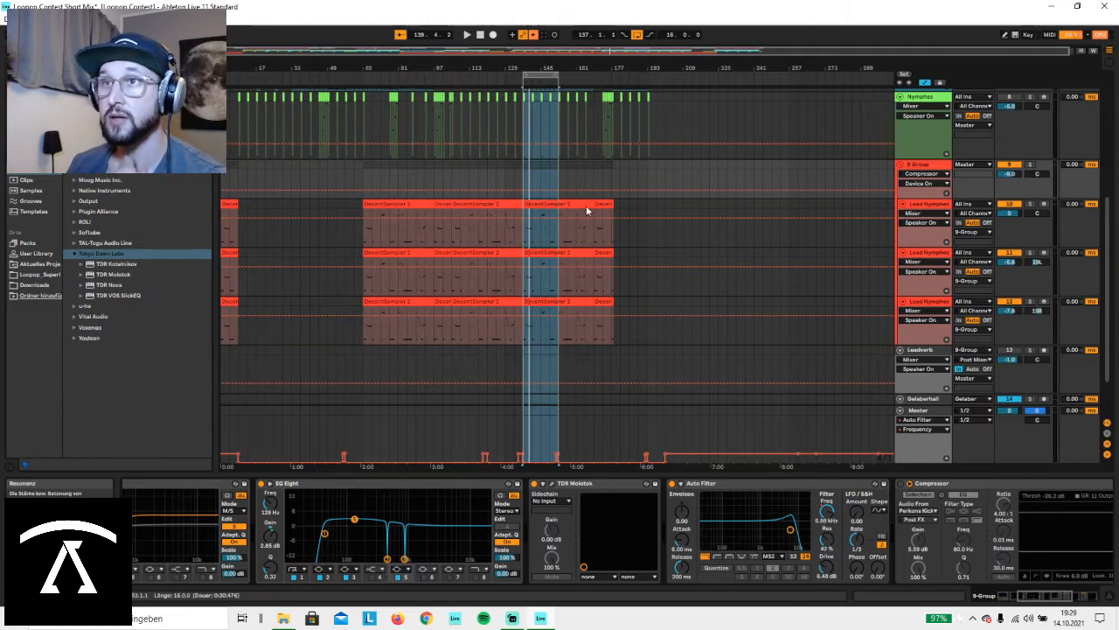
left_click(924, 176)
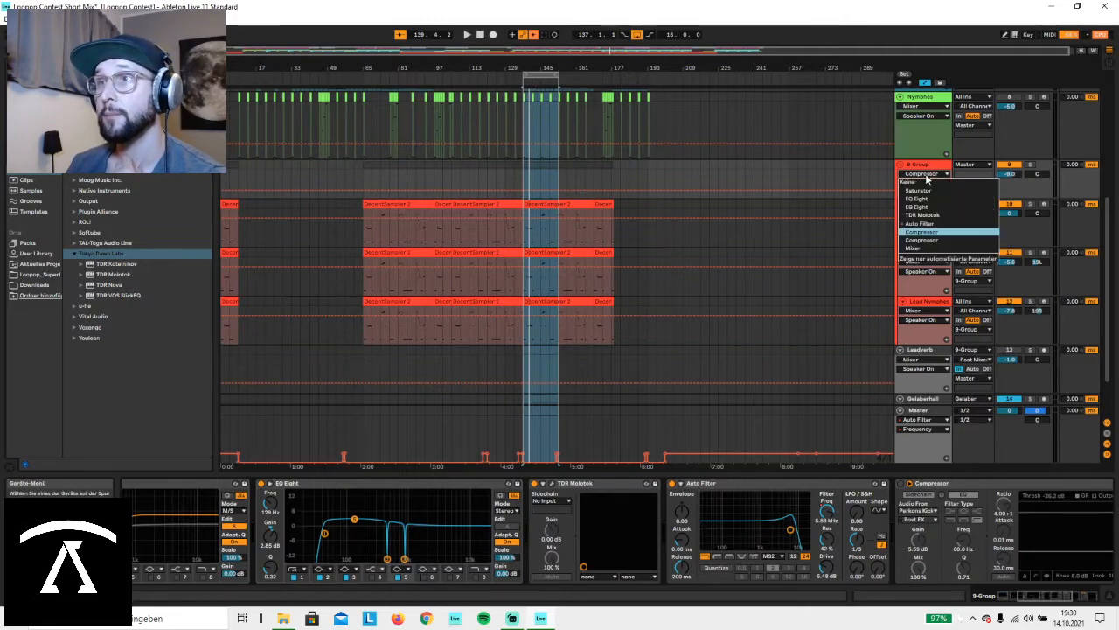
left_click(919, 225)
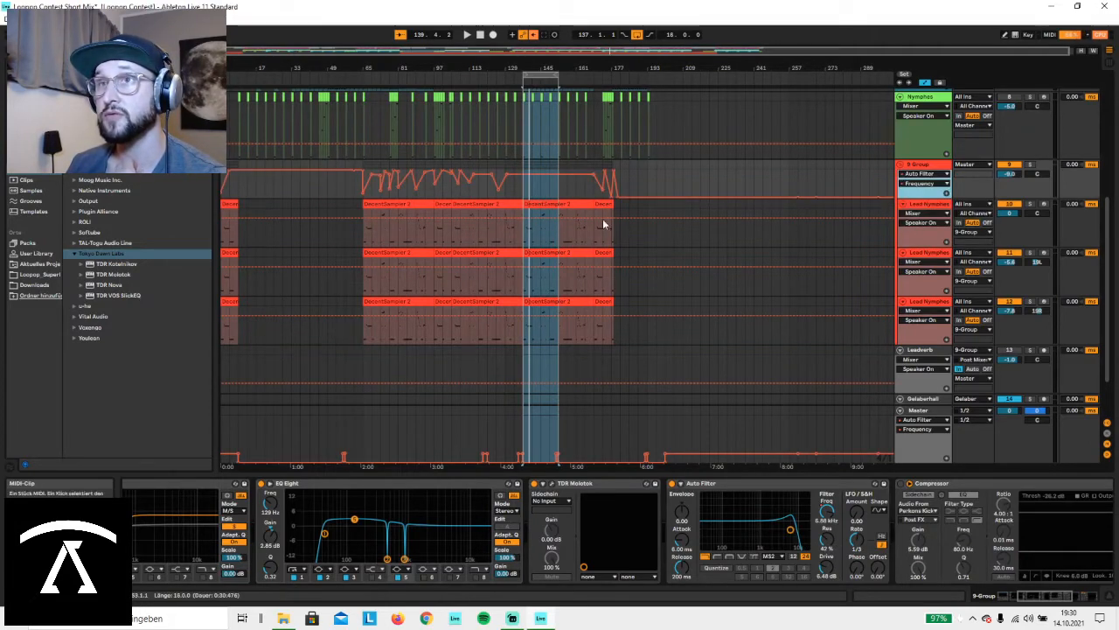
left_click_drag(551, 78, 443, 77)
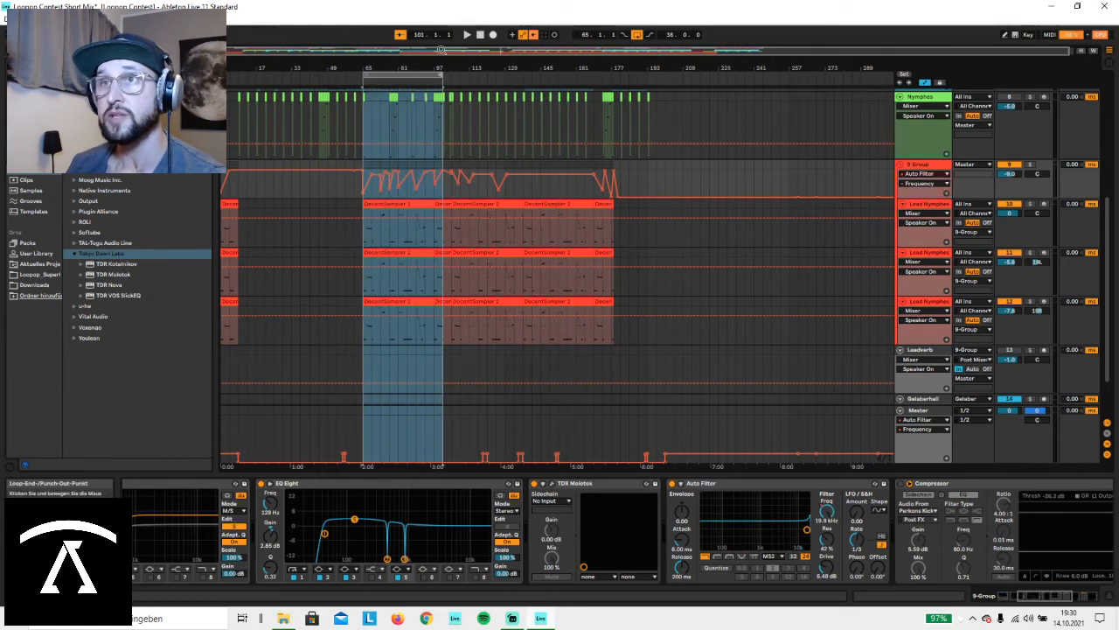
Play the loop to hear the 9 Group's filter automation, stop it, and bring its two sidechain compressors into view.
left_click(467, 34)
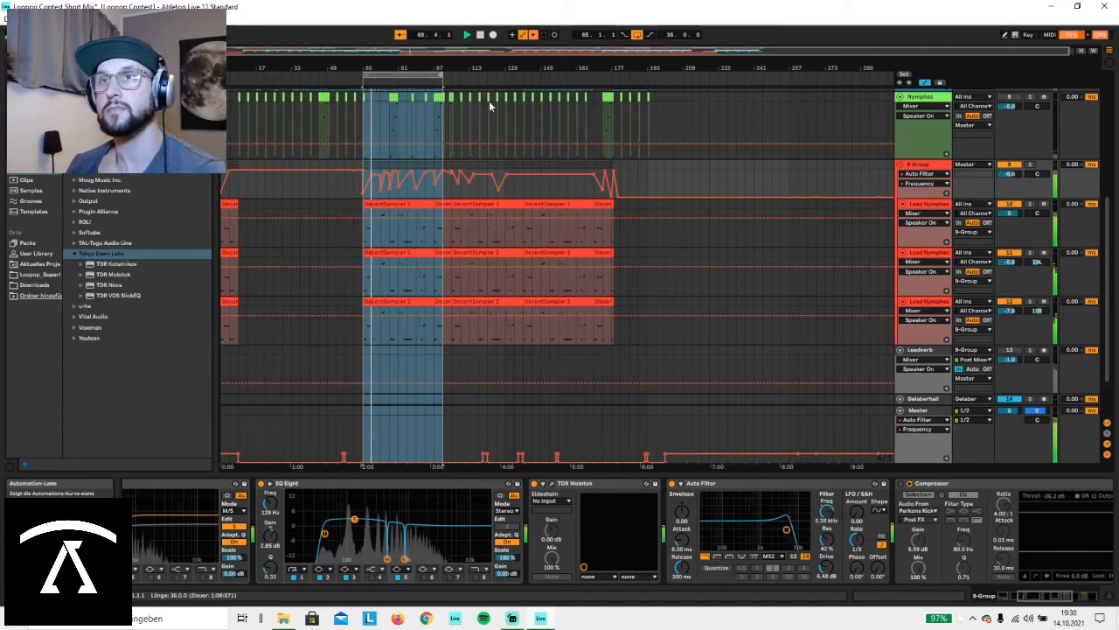
left_click(486, 39)
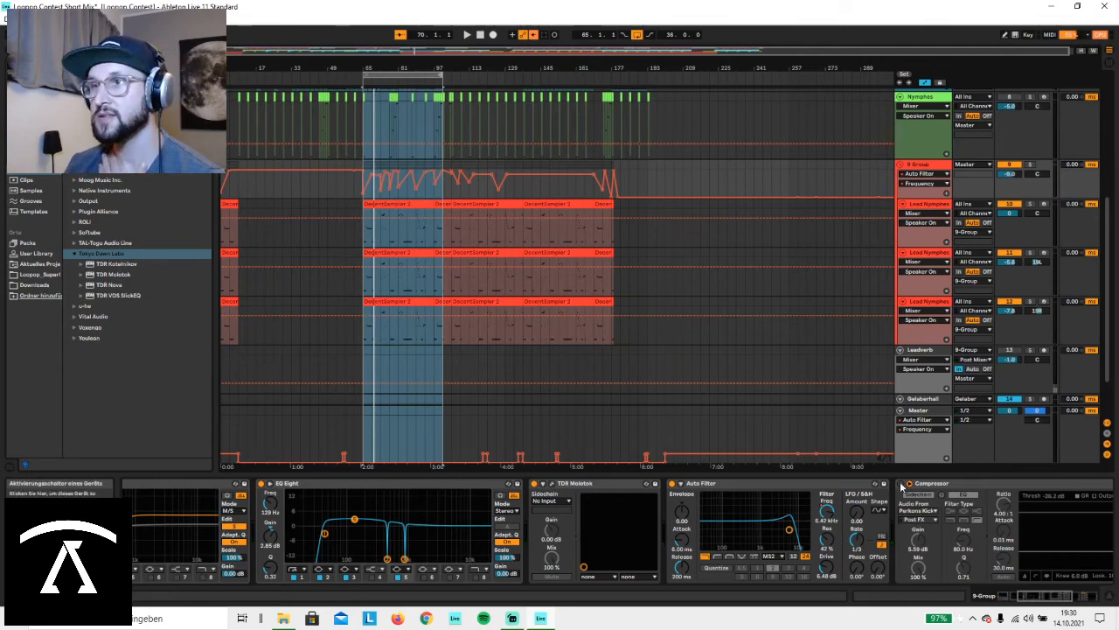
left_click(914, 483)
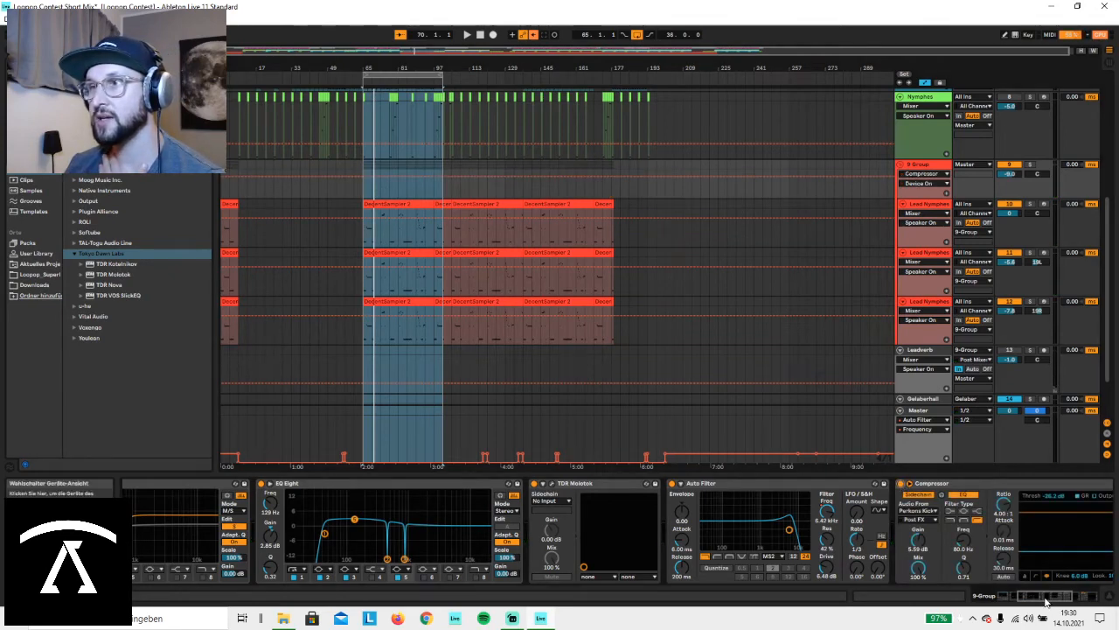
left_click_drag(1050, 597, 1067, 597)
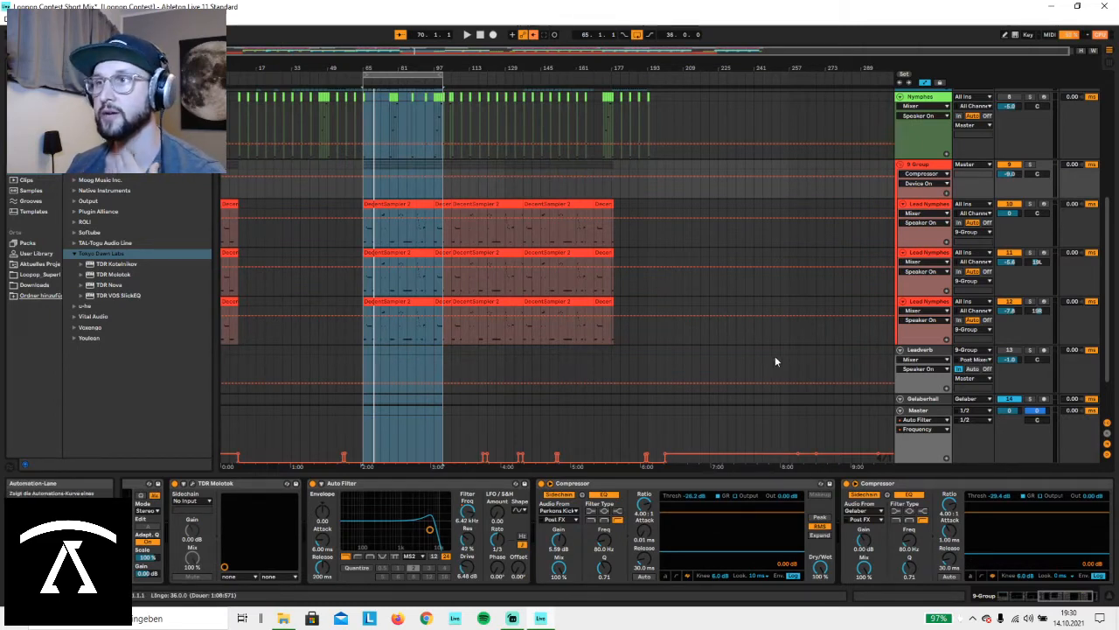
Set the loop to eight bars from bar 145 and play it to hear the 9 Group's sidechain compression.
scroll(775, 356, "up", 2)
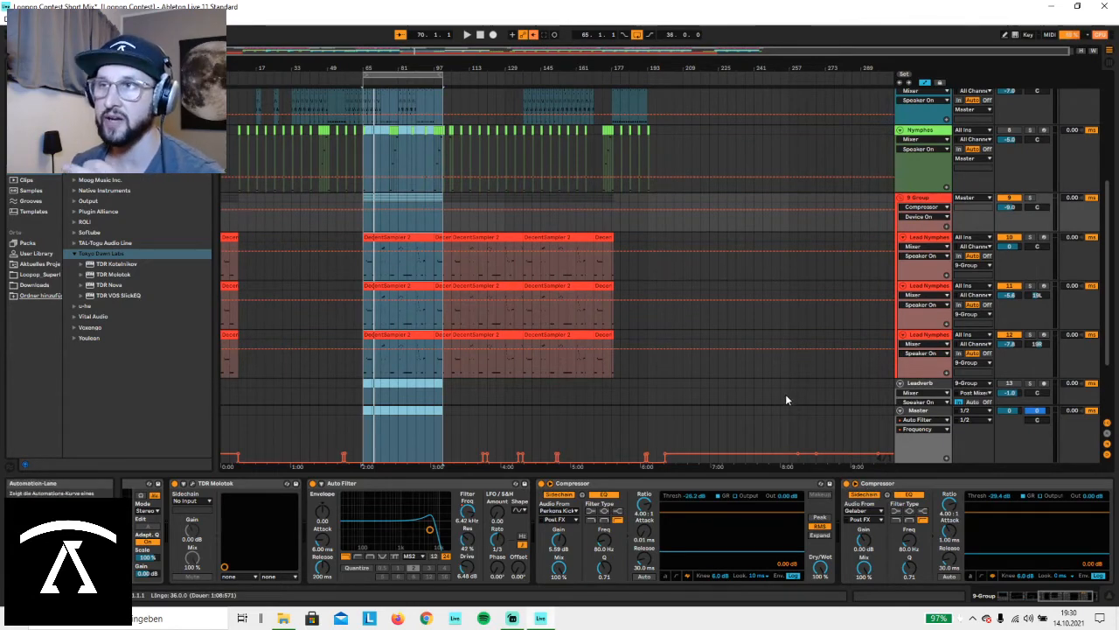
scroll(785, 391, "up", 3)
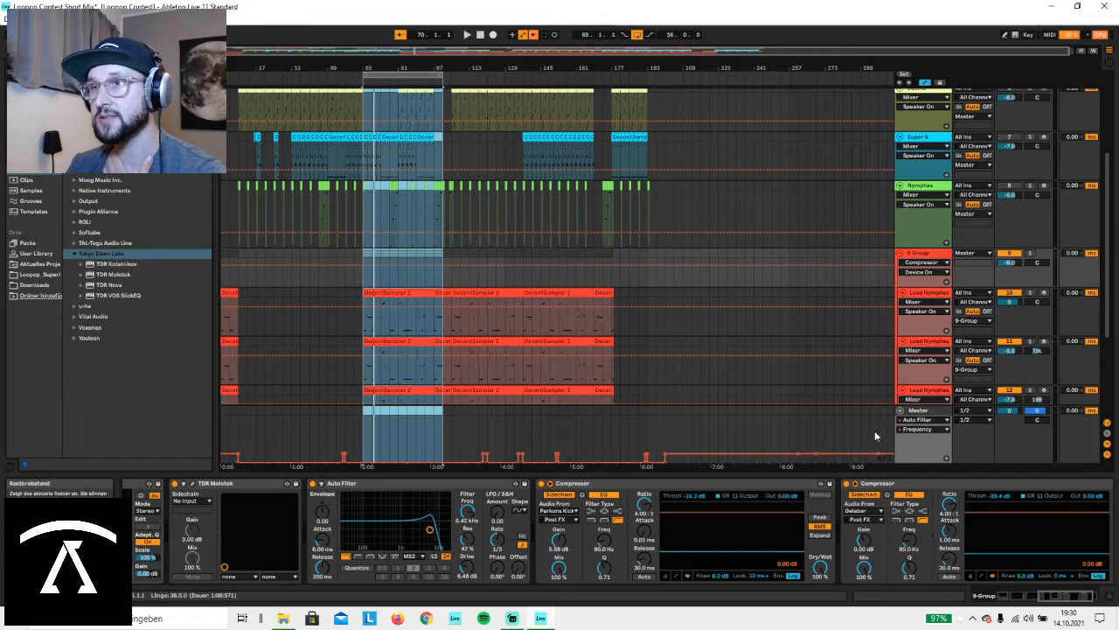
scroll(573, 193, "up", 2)
scroll(564, 197, "up", 3)
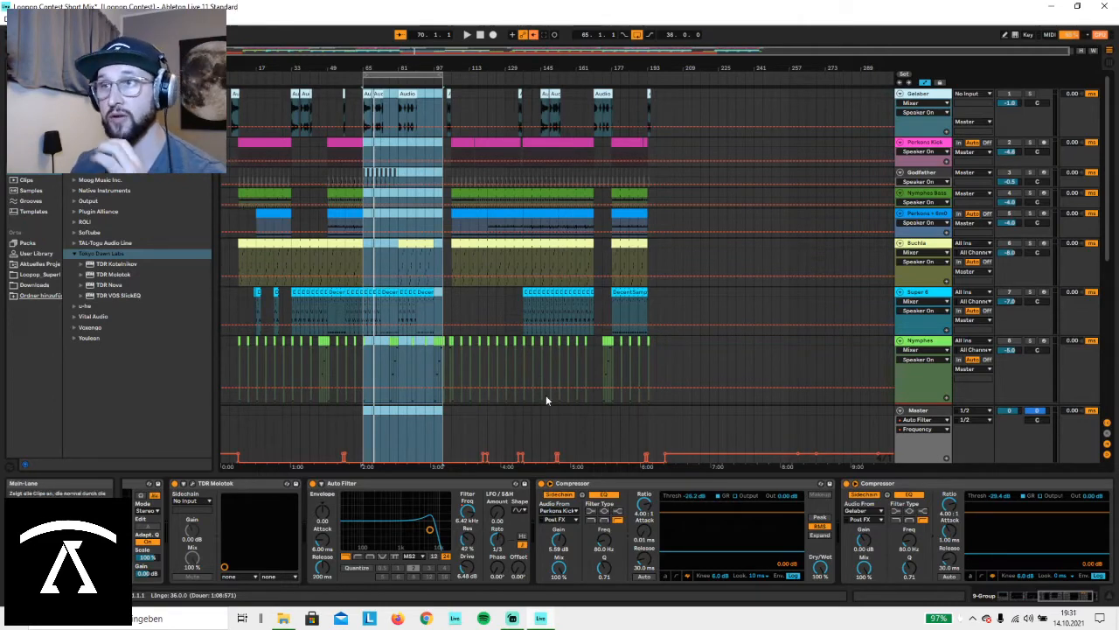
scroll(627, 340, "down", 5)
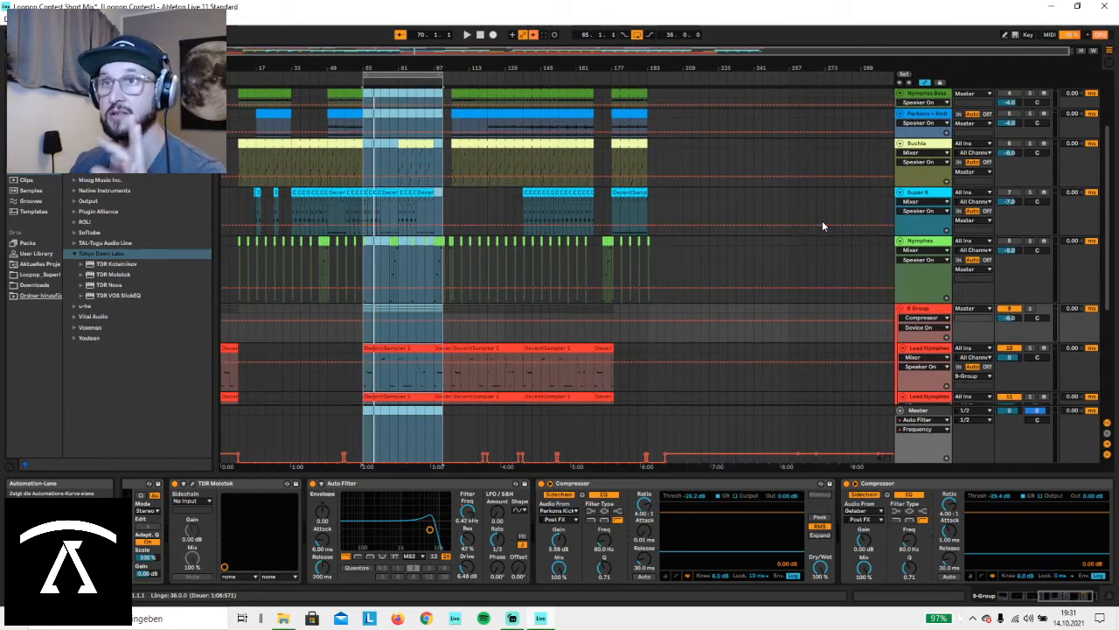
scroll(766, 252, "up", 5)
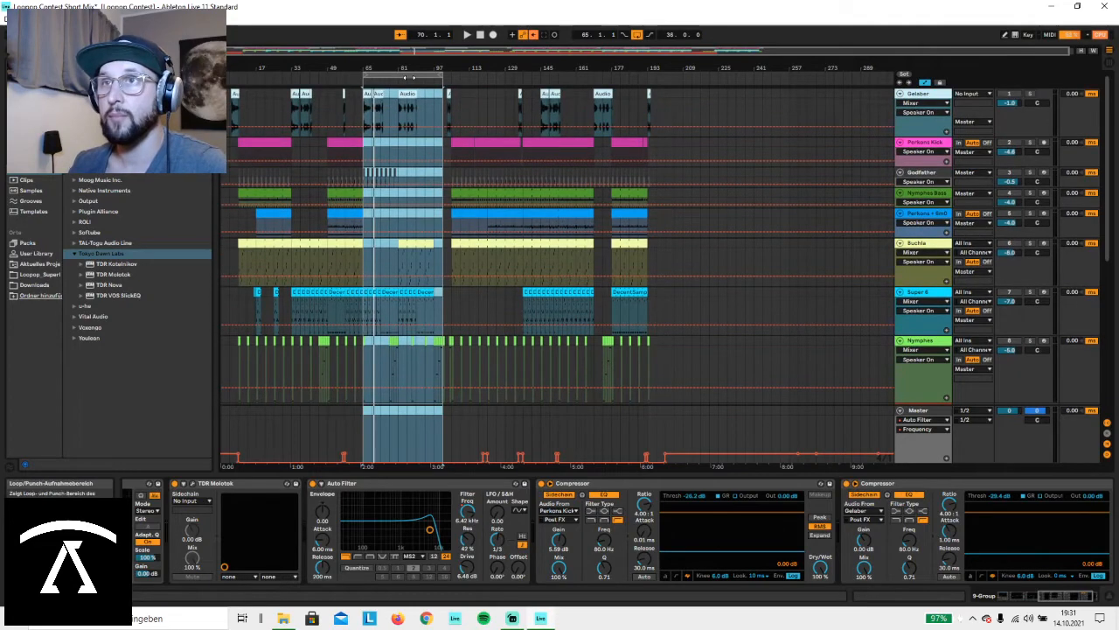
left_click_drag(422, 76, 551, 72)
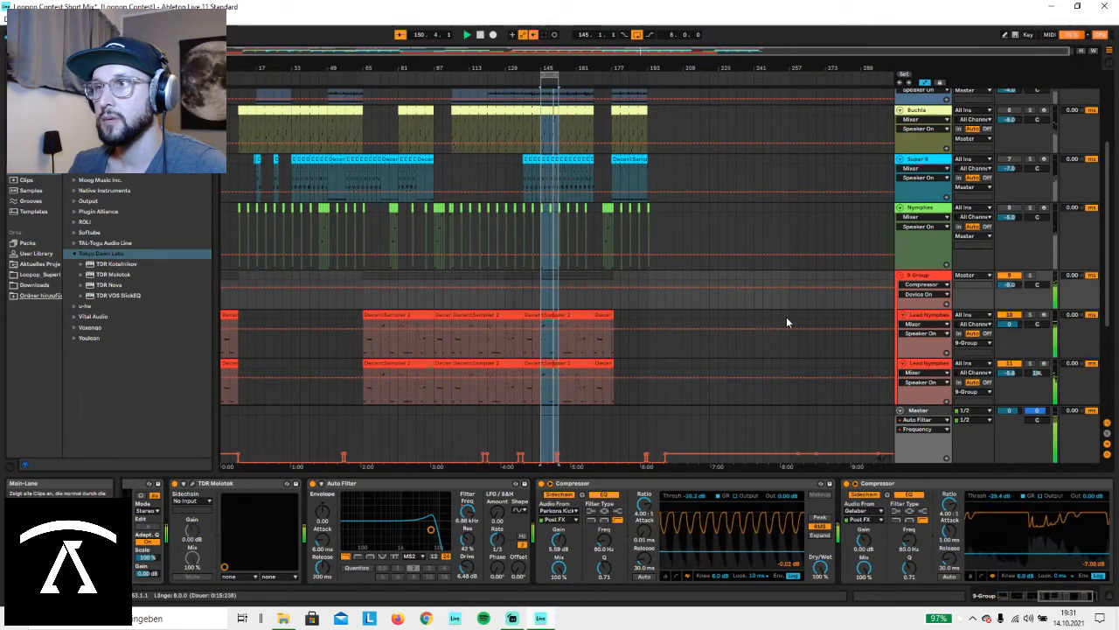
left_click(481, 35)
Play the eight-bar loop with the Gelaber-keyed compressor on the 9 Group switched off, and stop playback.
scroll(691, 220, "up", 5)
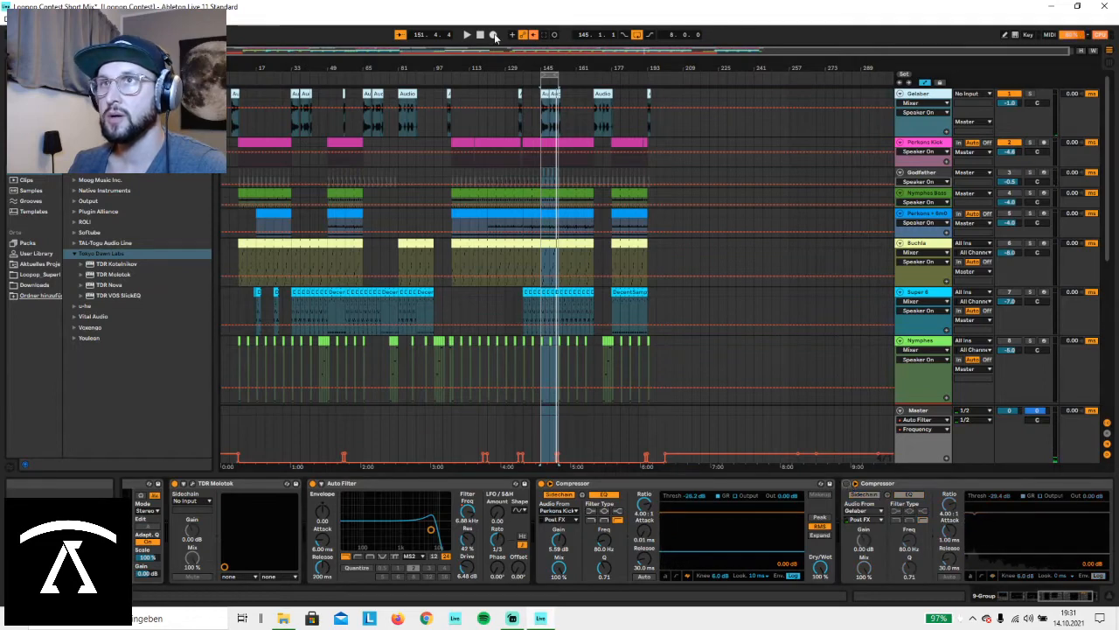
left_click(466, 35)
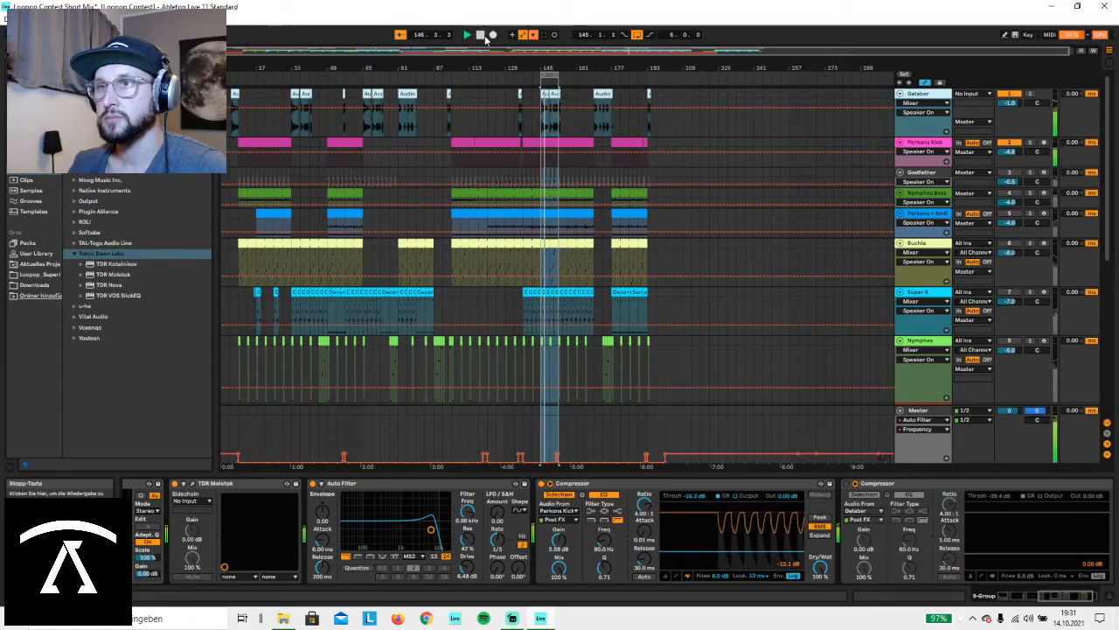
left_click(481, 35)
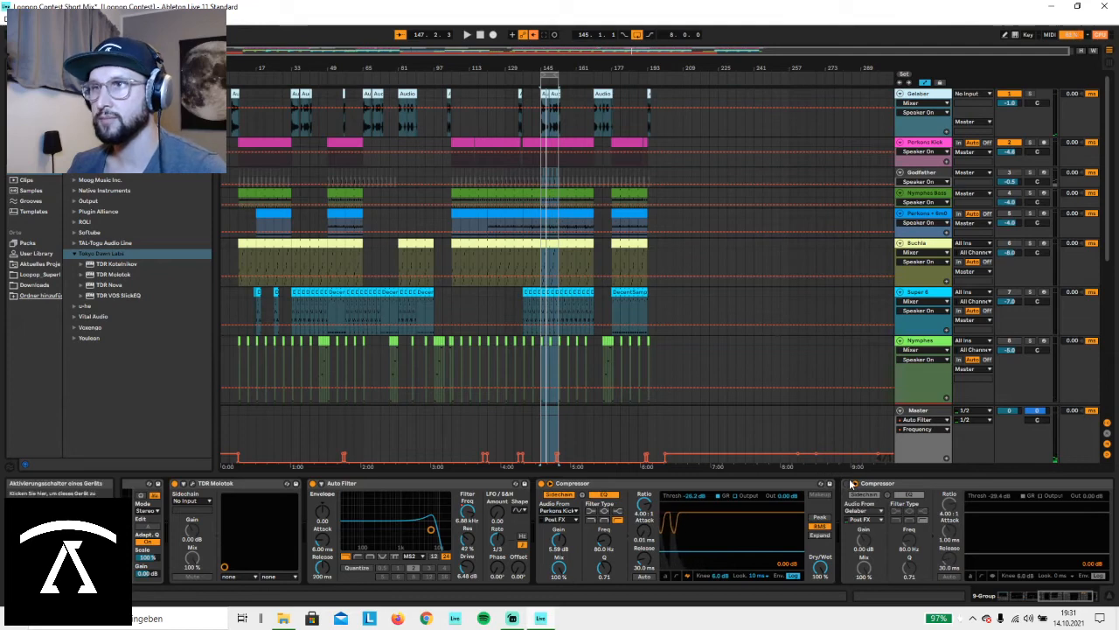
Extend the loop back to bar 1 for a length of 152 bars and move it to start at bar 41.
scroll(885, 321, "down", 3)
scroll(641, 317, "down", 5)
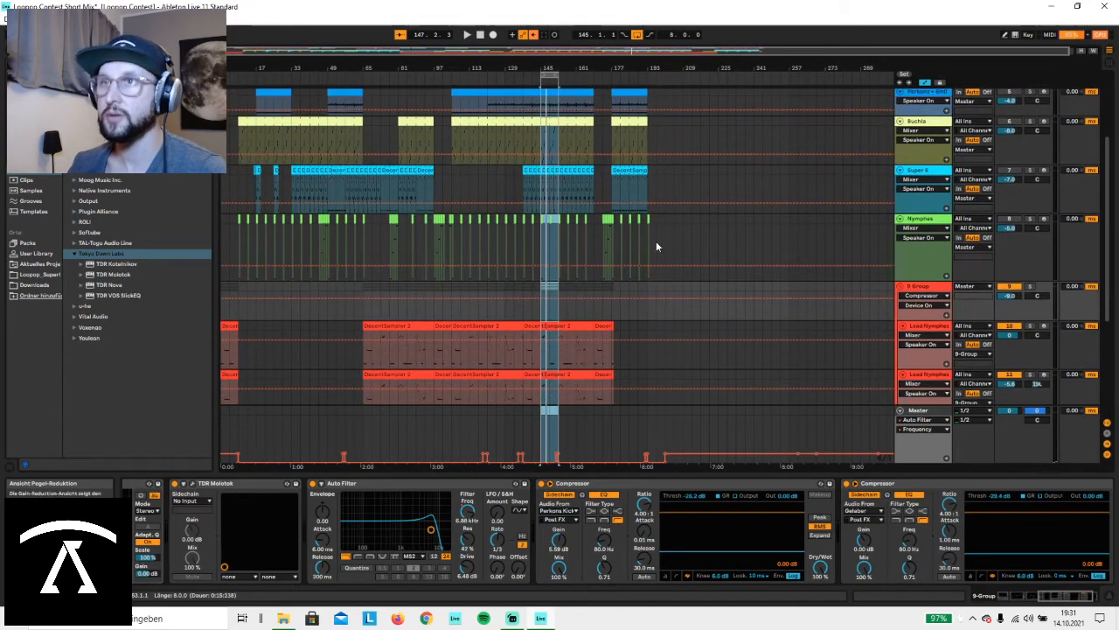
key("shift+Home")
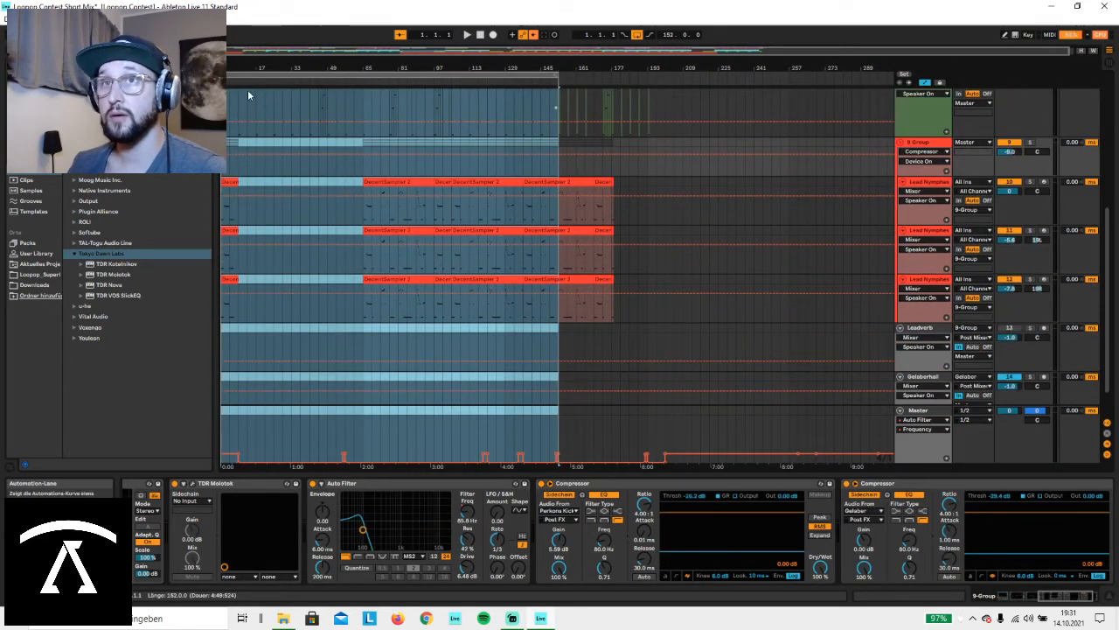
scroll(852, 298, "down", 2)
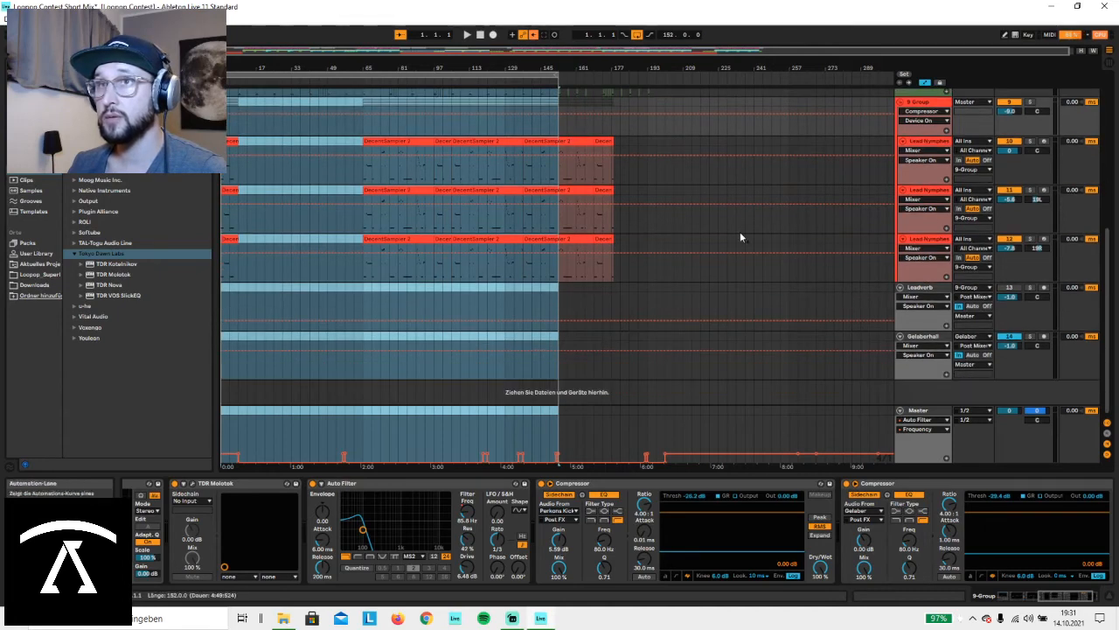
left_click(461, 77)
left_click_drag(461, 77, 550, 77)
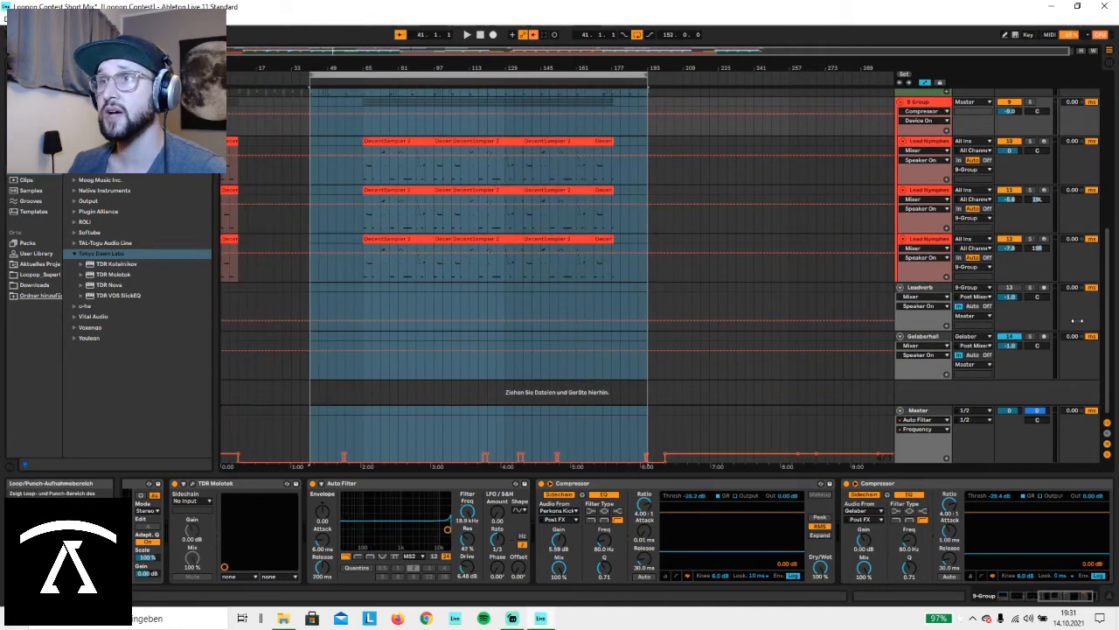
Activate the Leadverb track and show its Convolution Reverb Pro and sidechain Compressor.
left_click(1010, 289)
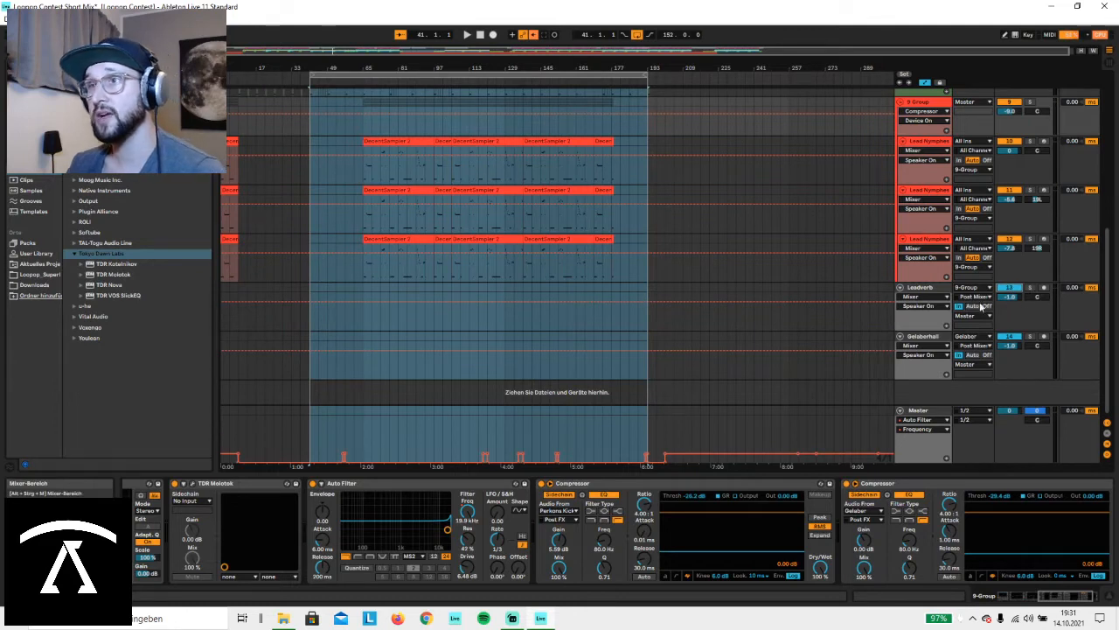
left_click(935, 293)
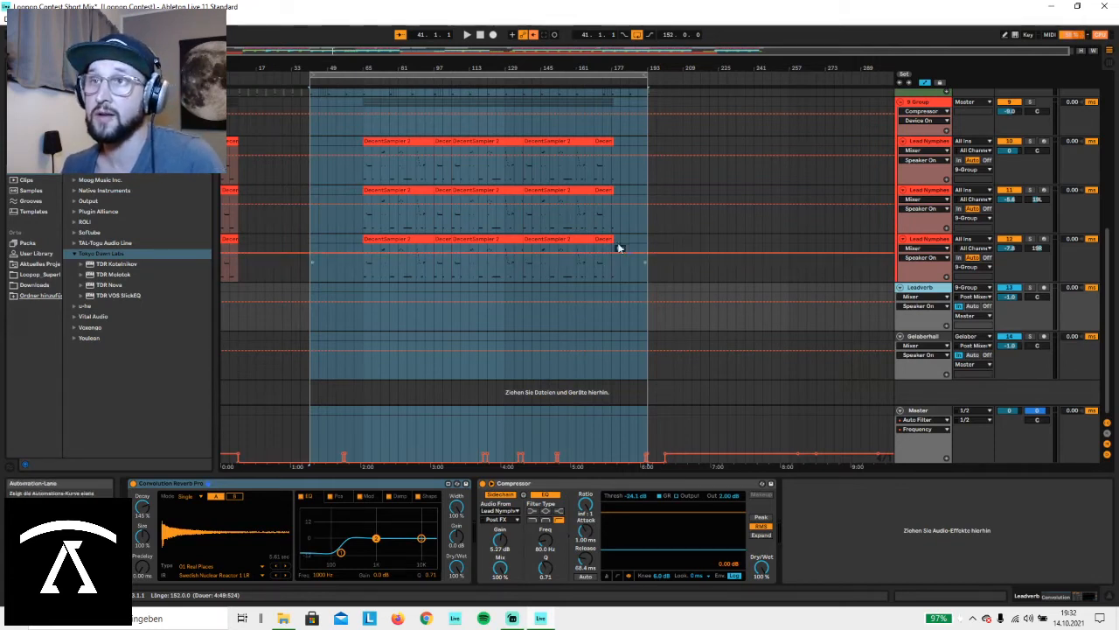
Set the loop to 64 bars from bar 105, reactivate the remaining tracks, and play the full mix.
scroll(760, 317, "up", 10)
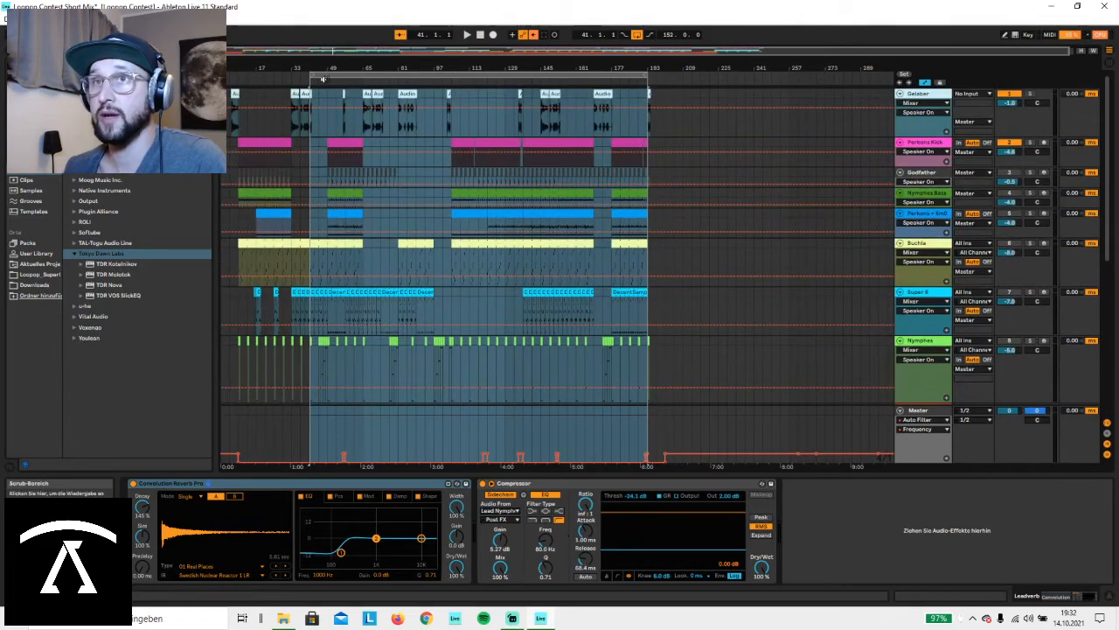
left_click_drag(312, 75, 338, 75)
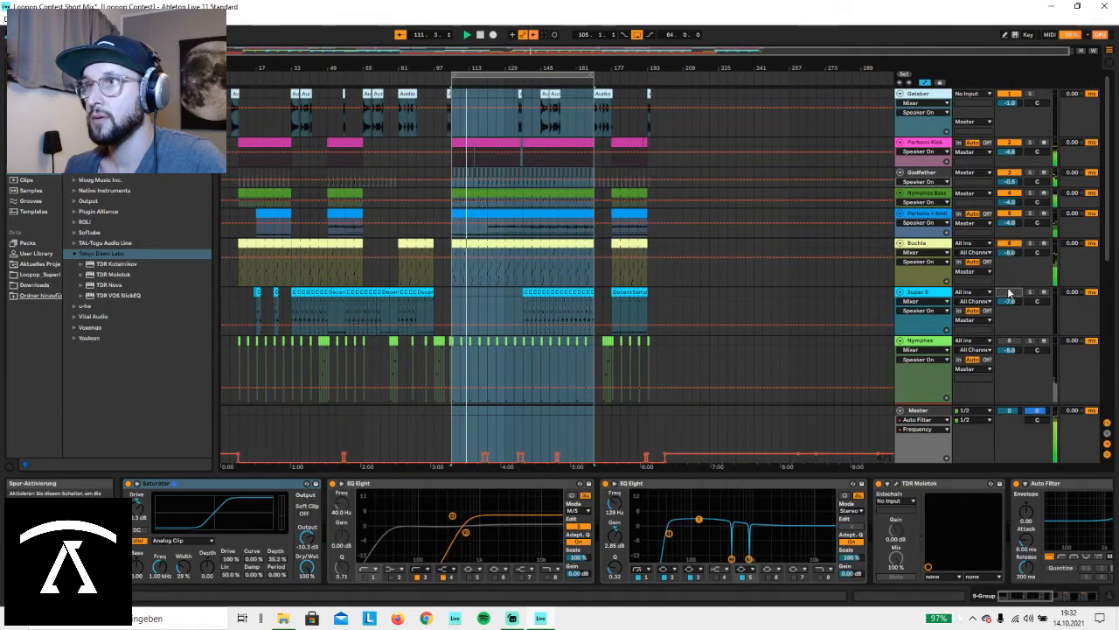
scroll(1010, 321, "down", 3)
scroll(1010, 322, "down", 5)
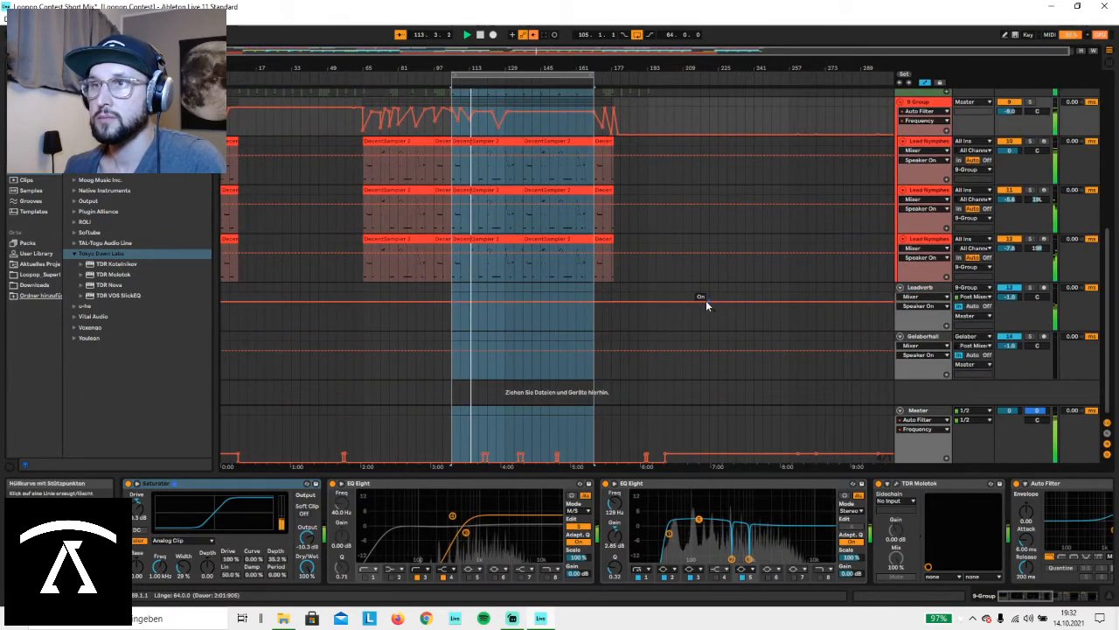
scroll(699, 309, "up", 8)
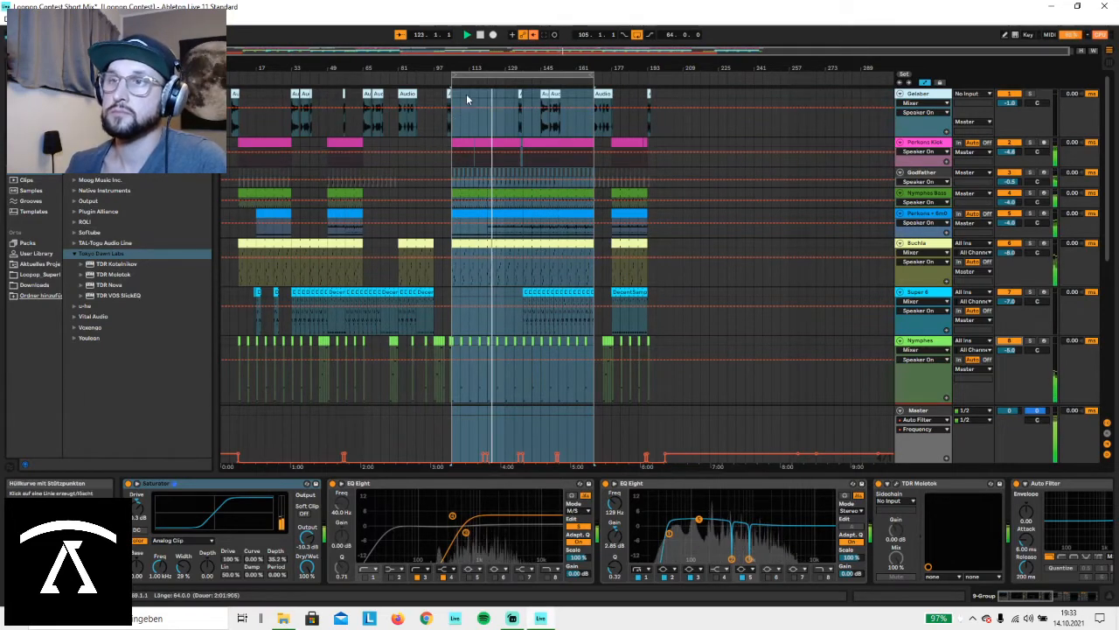
Show the Master track's device chain, play from about bar 115 to watch its Auto Filter automation, and stop playback.
scroll(735, 323, "down", 3)
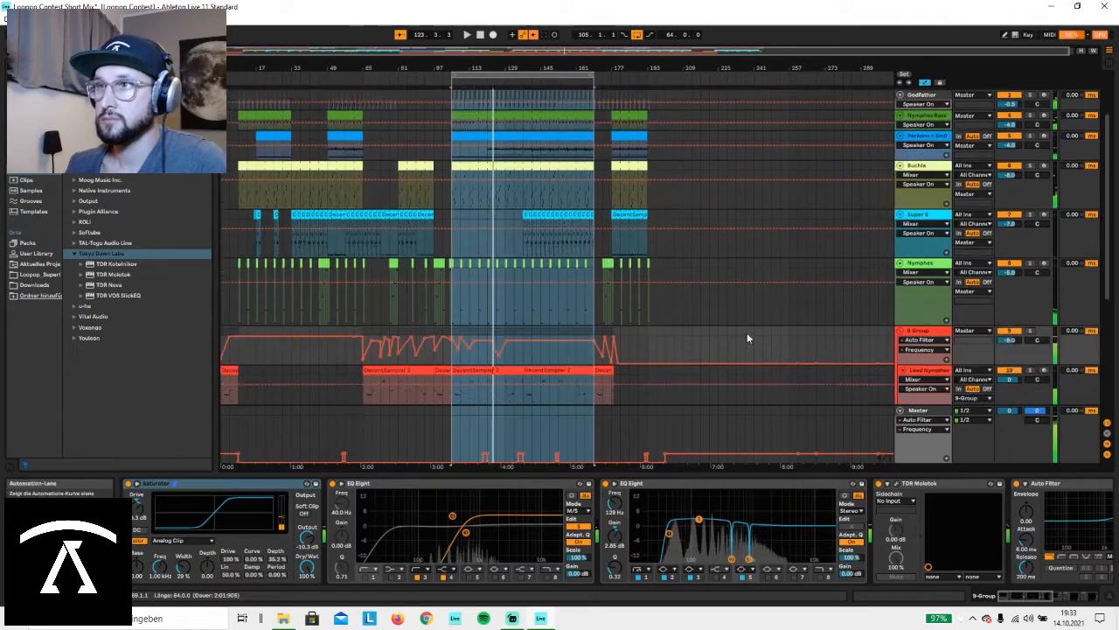
scroll(761, 330, "down", 8)
left_click(918, 411)
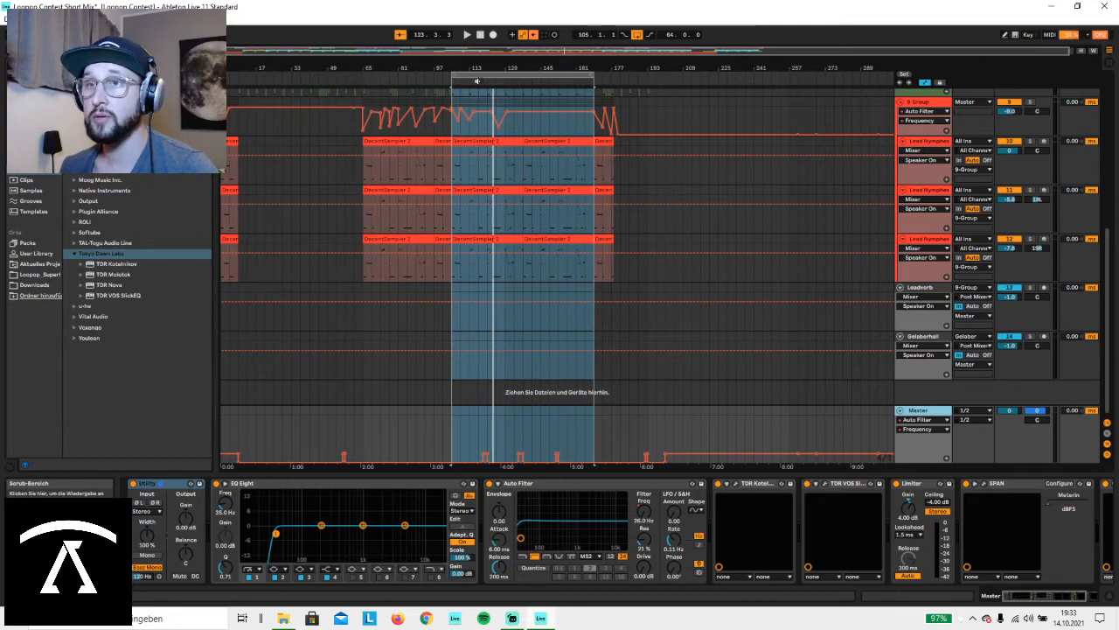
left_click(476, 81)
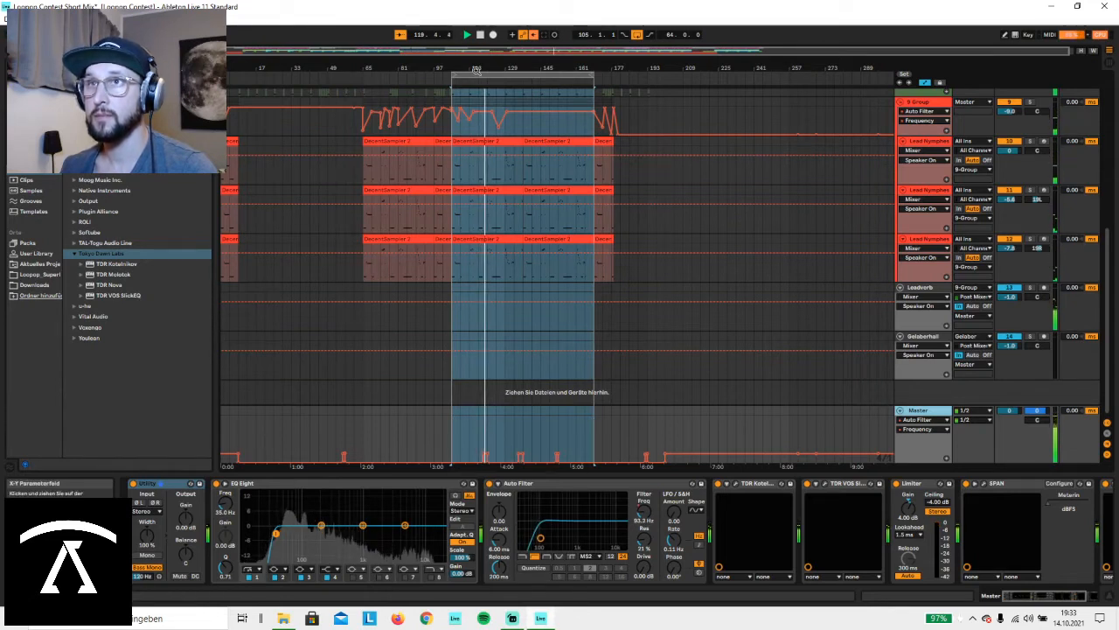
left_click(480, 35)
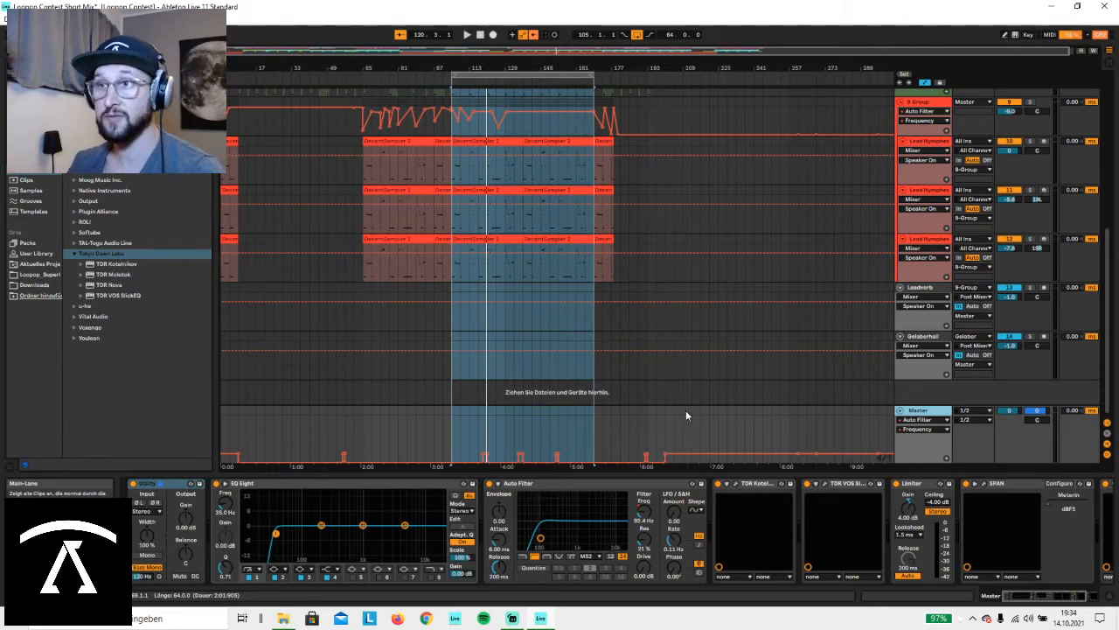
Open the Master's TDR Kotelnikov compressor, move its window clear of the webcam to examine the settings, and close it.
left_click(737, 484)
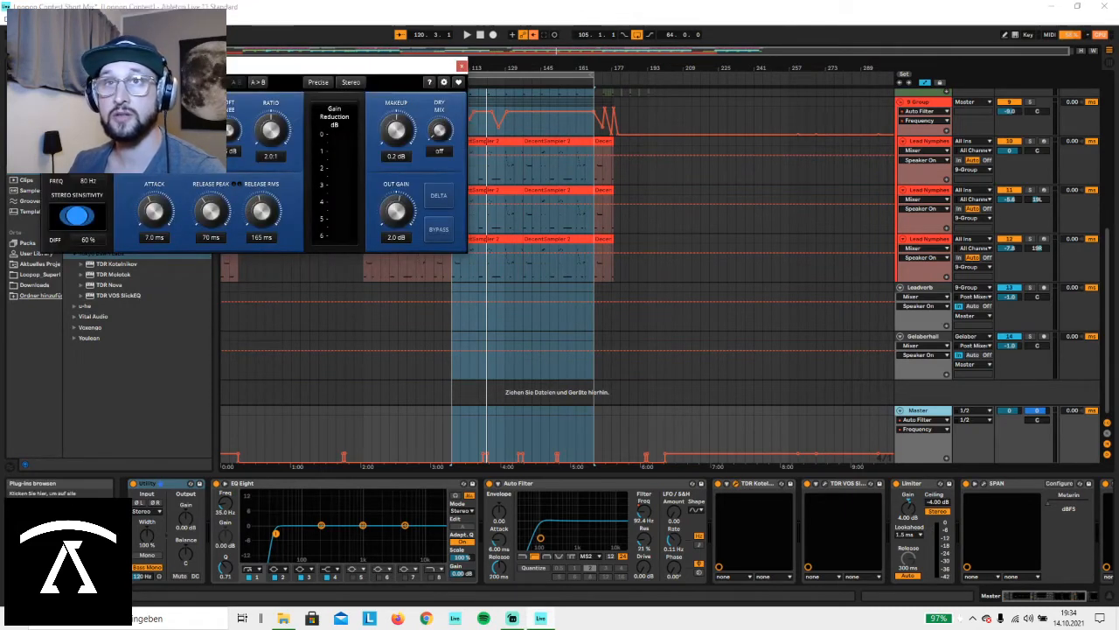
left_click_drag(108, 66, 516, 67)
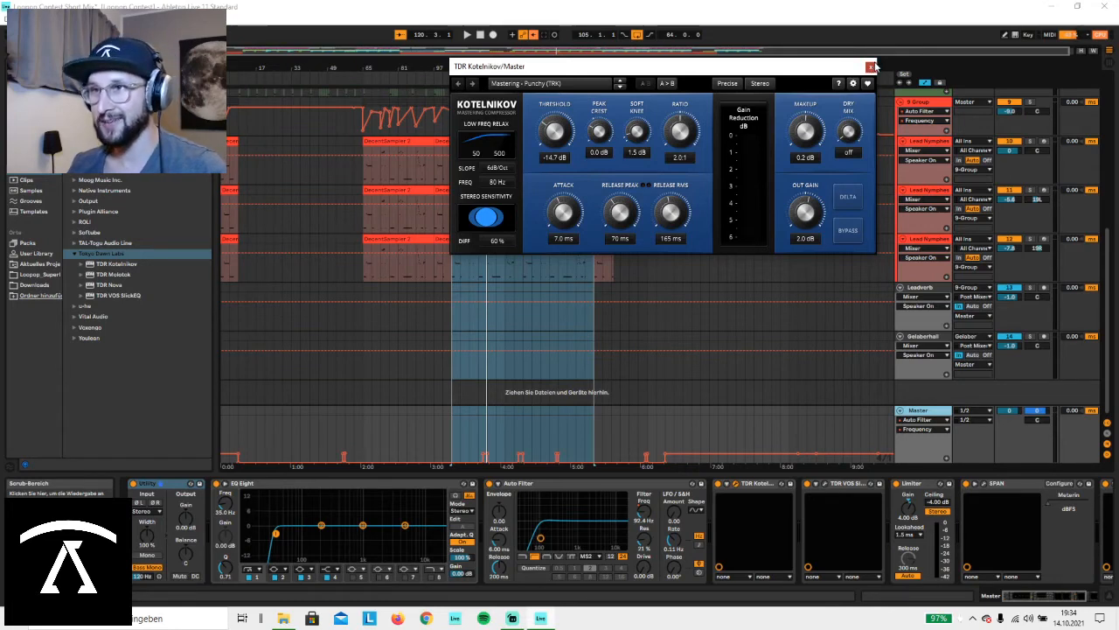
left_click(871, 66)
Open the Master's TDR VOS SlickEQ, move its window into full view to examine the EQ settings, and close it.
left_click(823, 483)
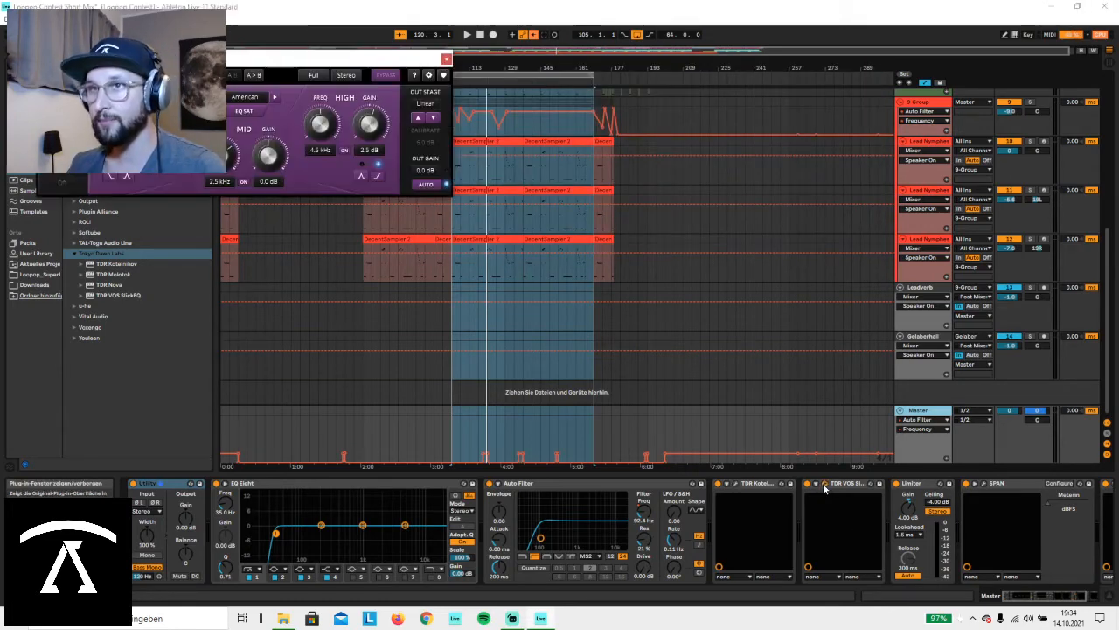
left_click_drag(273, 58, 625, 188)
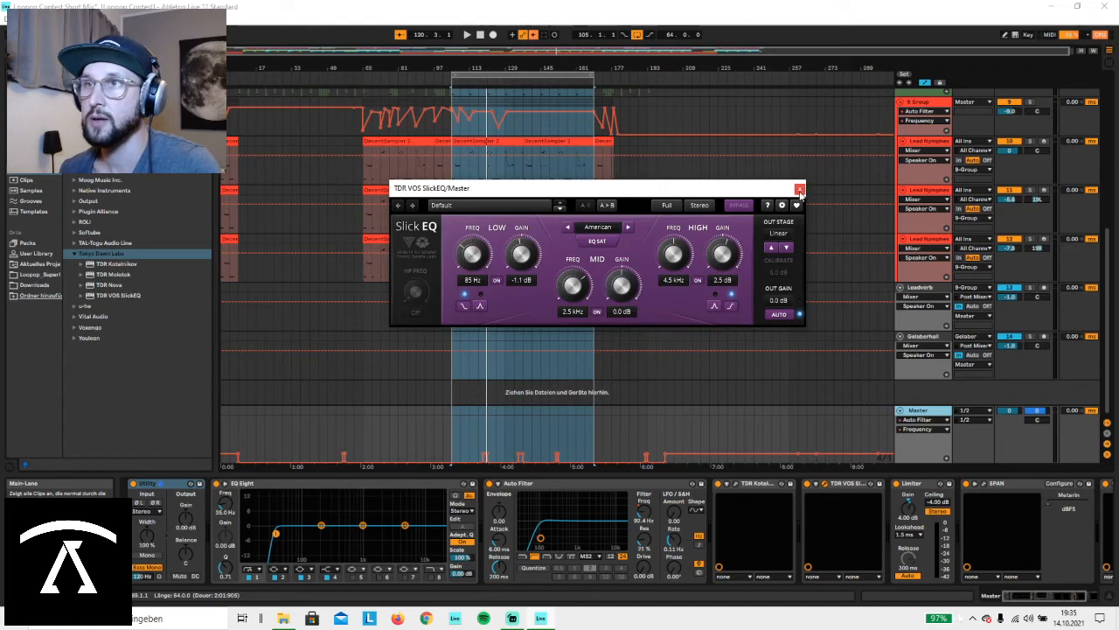
left_click(799, 190)
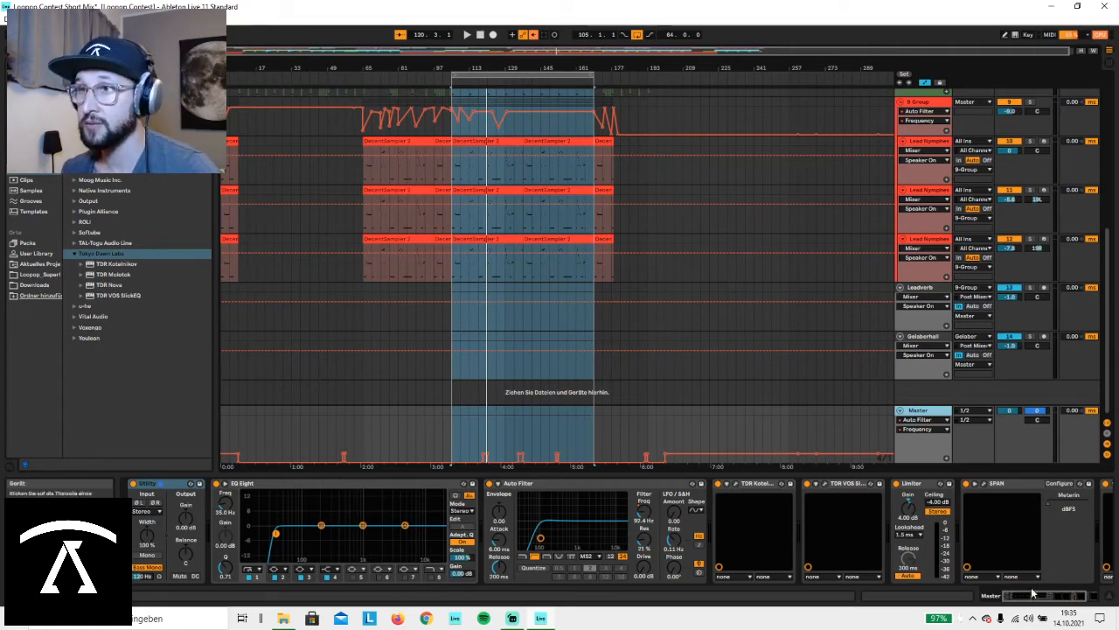
Open the SPAN analyzer at the end of the Master chain and move its window over the arrangement.
scroll(947, 533, "down", 3)
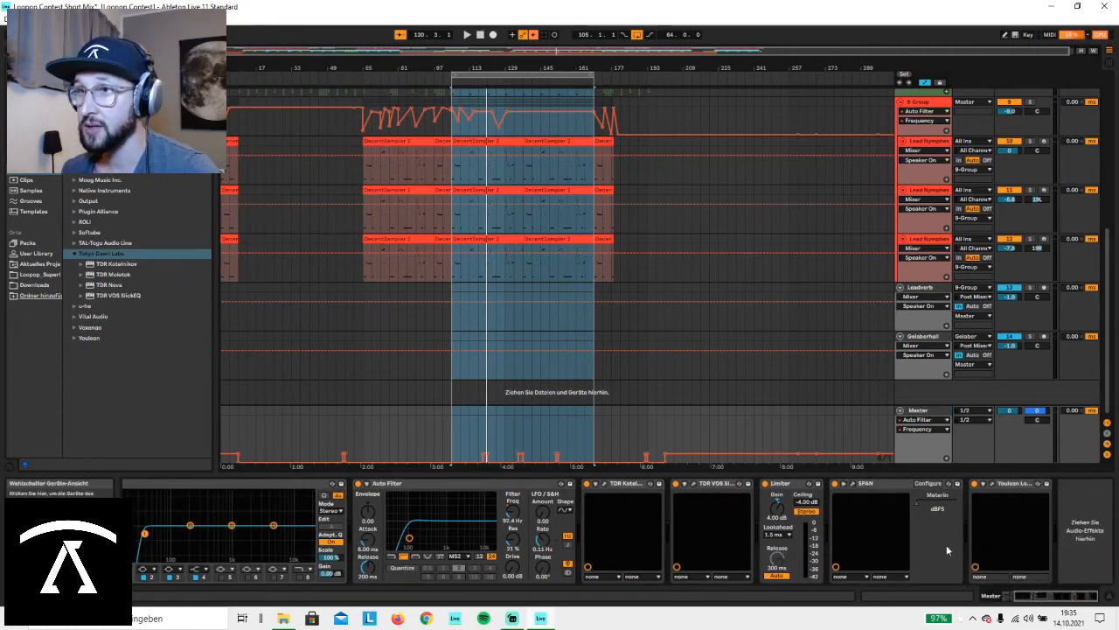
left_click(852, 484)
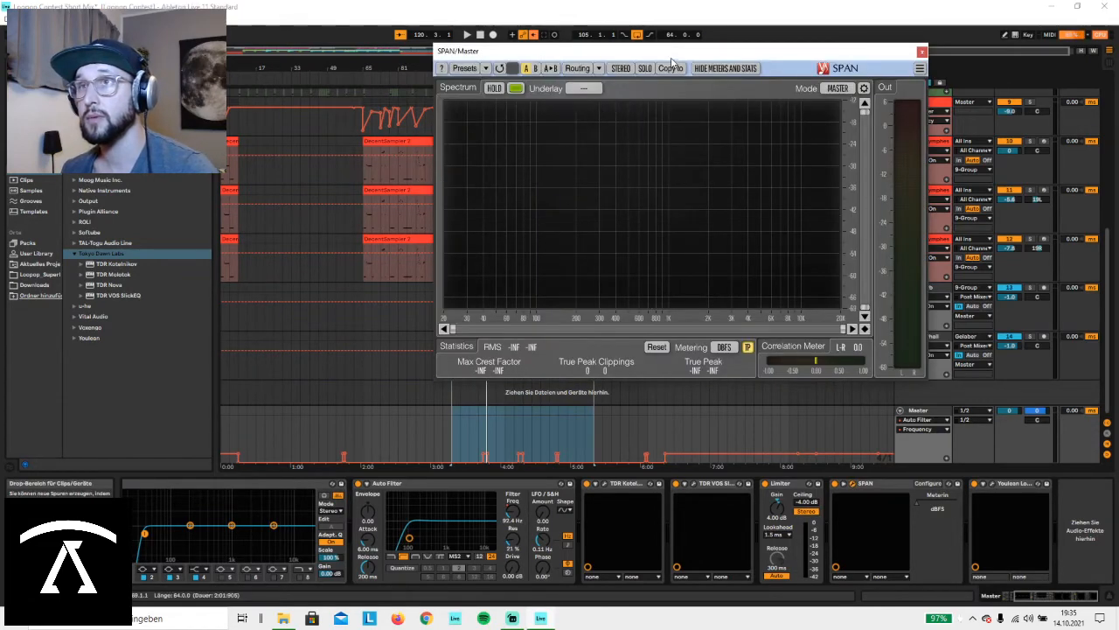
left_click_drag(673, 51, 396, 111)
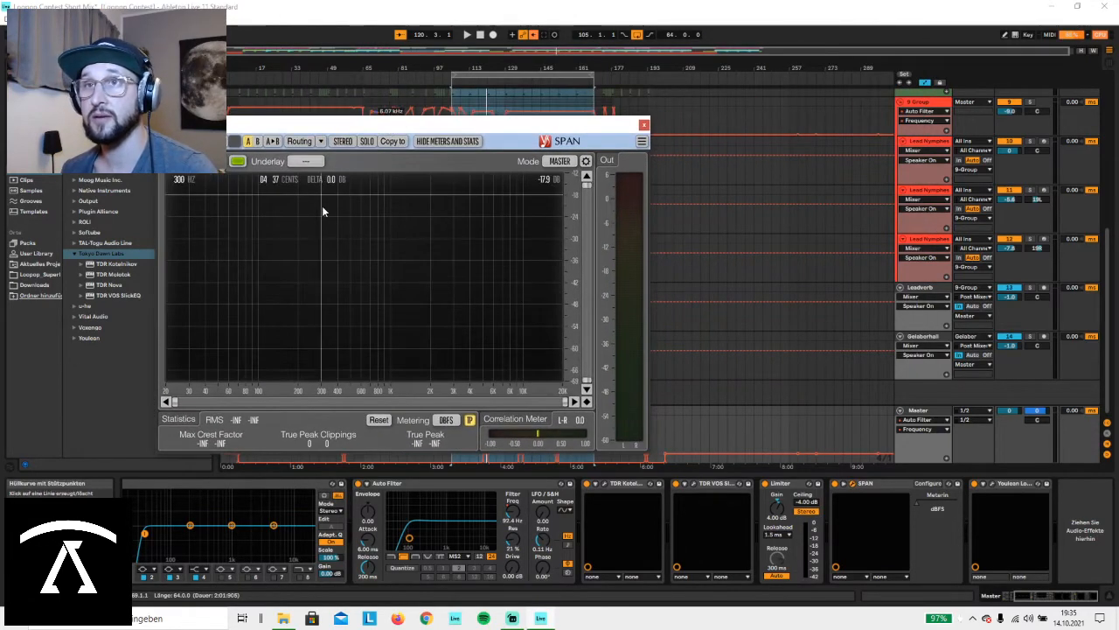
Play the song twice to watch the Master's spectrum in SPAN, moving its window lower in between, and close SPAN before stopping playback.
left_click(468, 34)
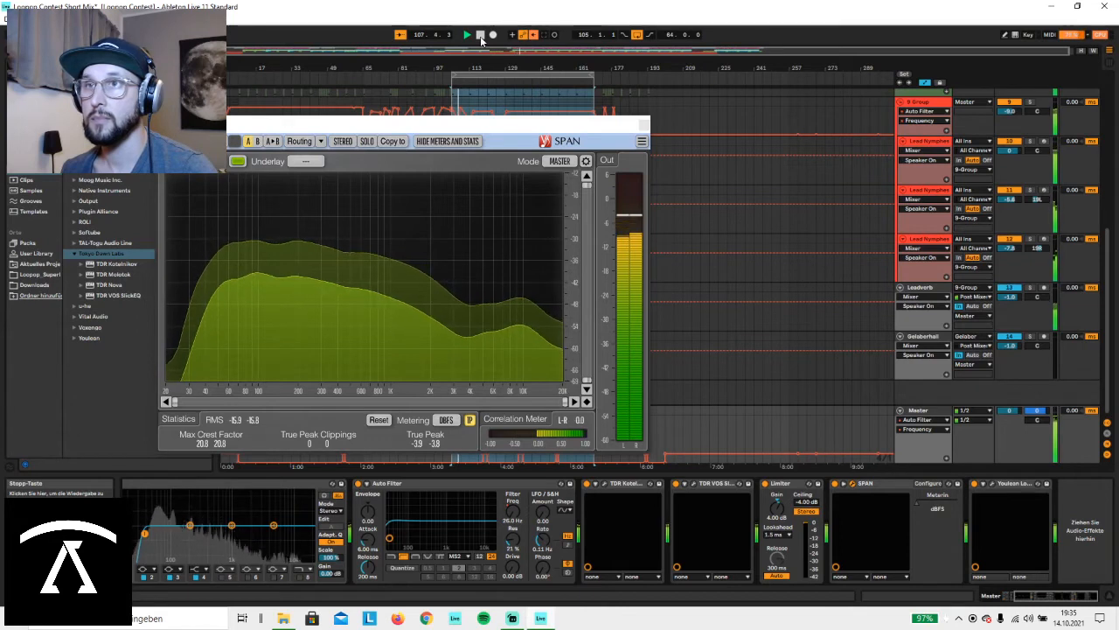
left_click(480, 34)
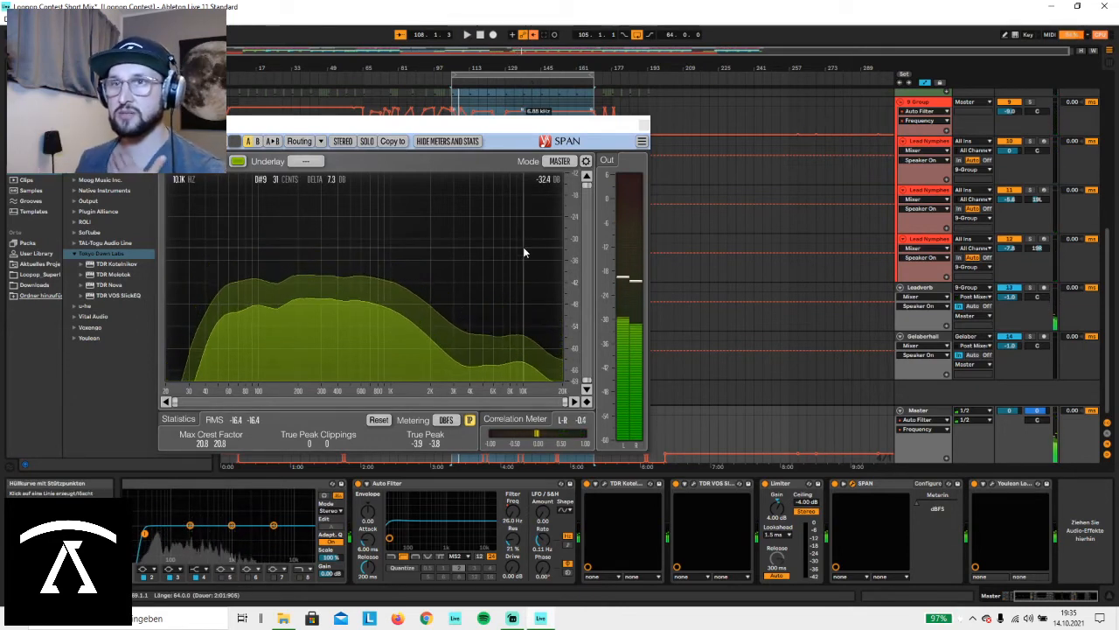
left_click_drag(575, 125, 696, 334)
key("space")
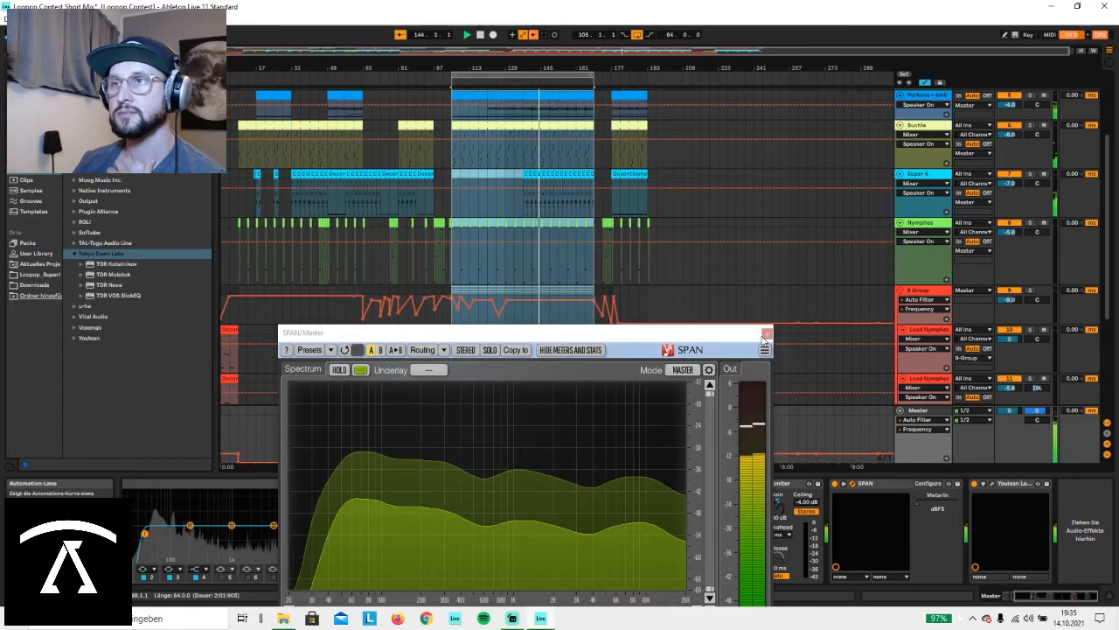
left_click(766, 333)
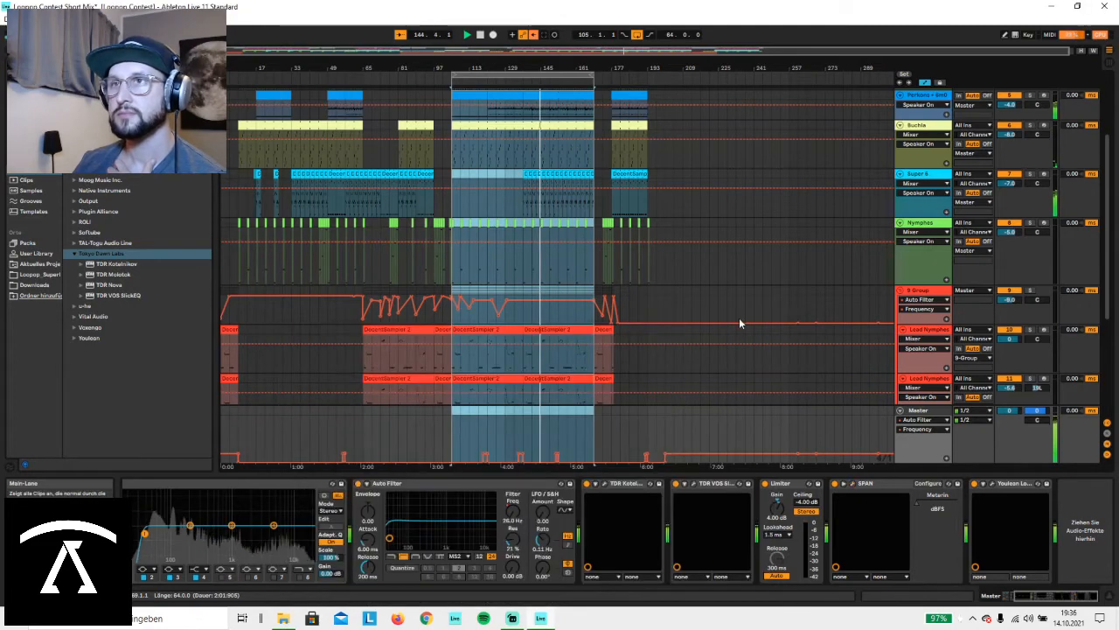
left_click(477, 38)
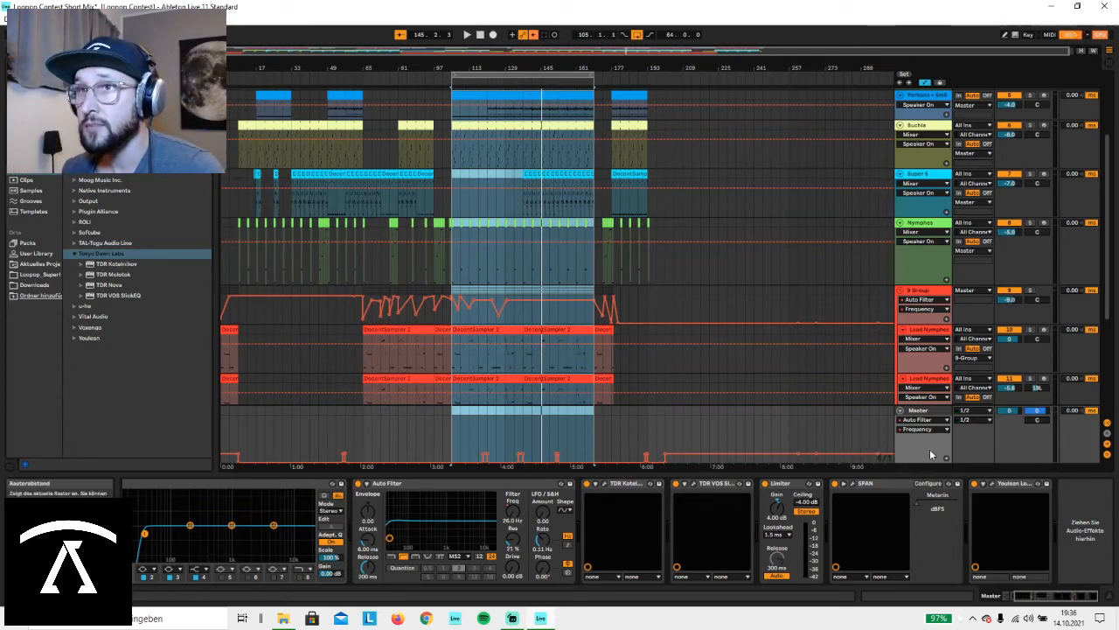
Open the Master's Youlean Loudness Meter 2 to examine the loudness and true peak readings, and close it.
left_click(992, 483)
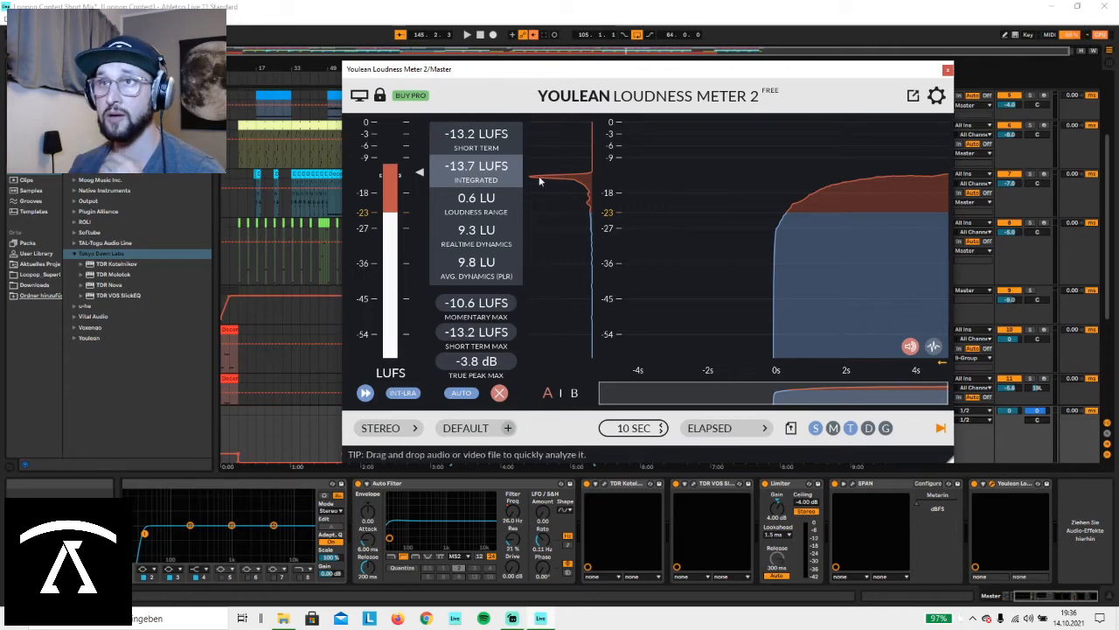
left_click(948, 70)
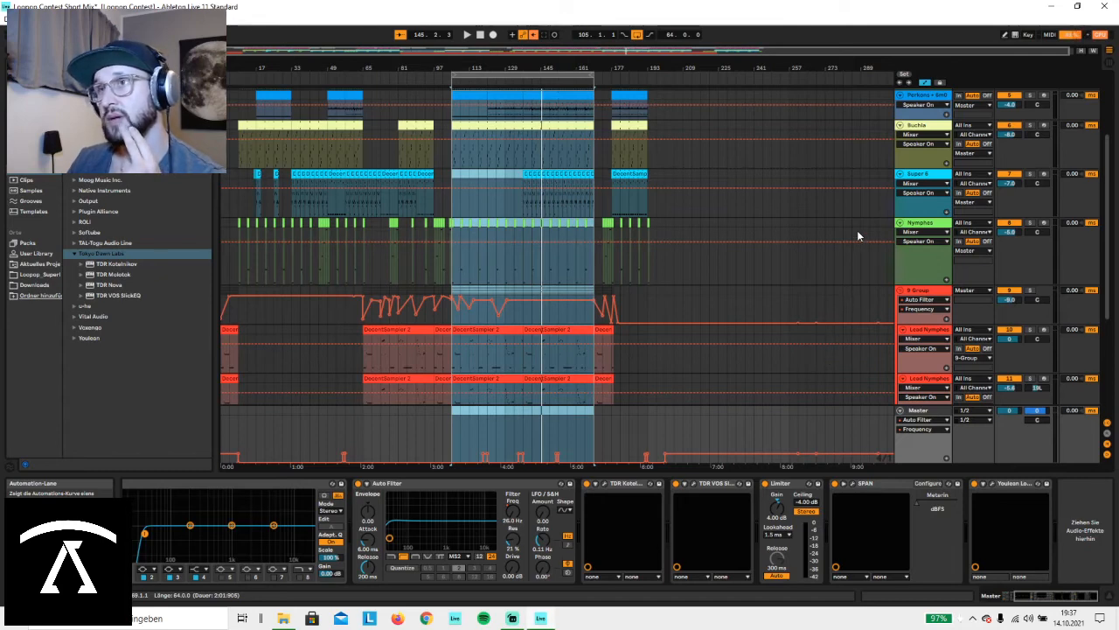
Review the whole arrangement's tracks, from the Gelaber audio and drums through the lead group to the Leadverb and Gelaberhall reverb tracks.
scroll(819, 325, "down", 5)
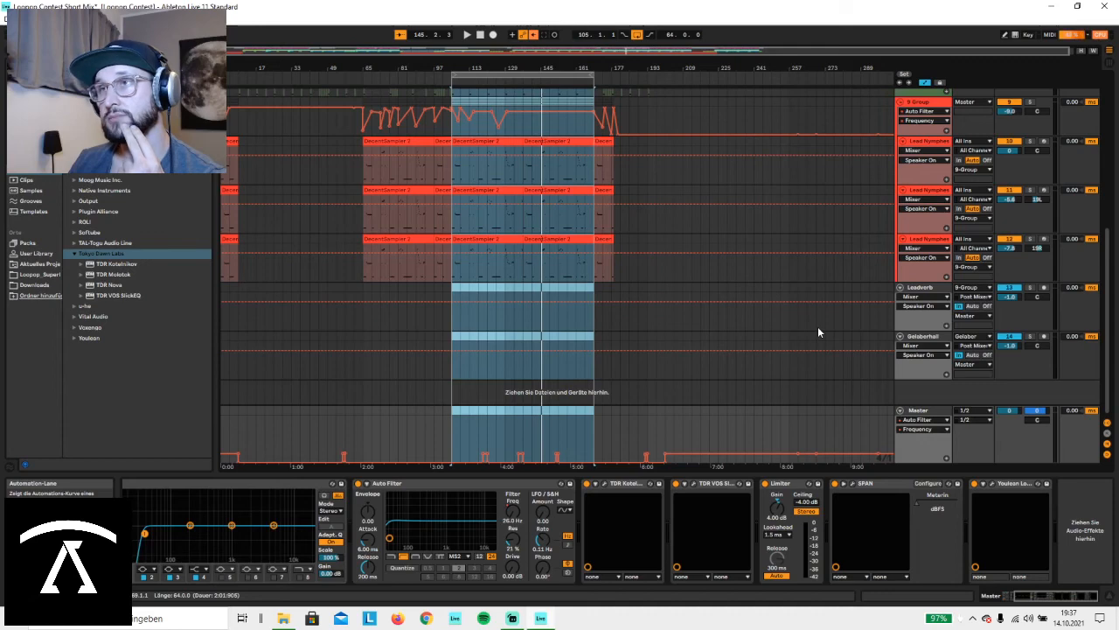
scroll(819, 330, "up", 5)
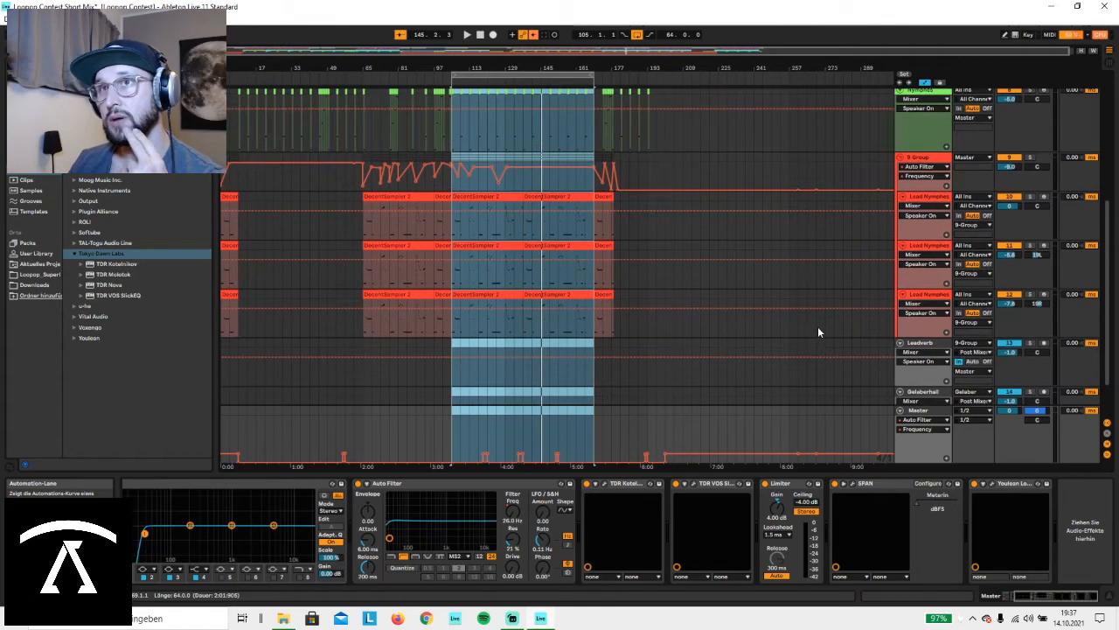
scroll(819, 331, "up", 2)
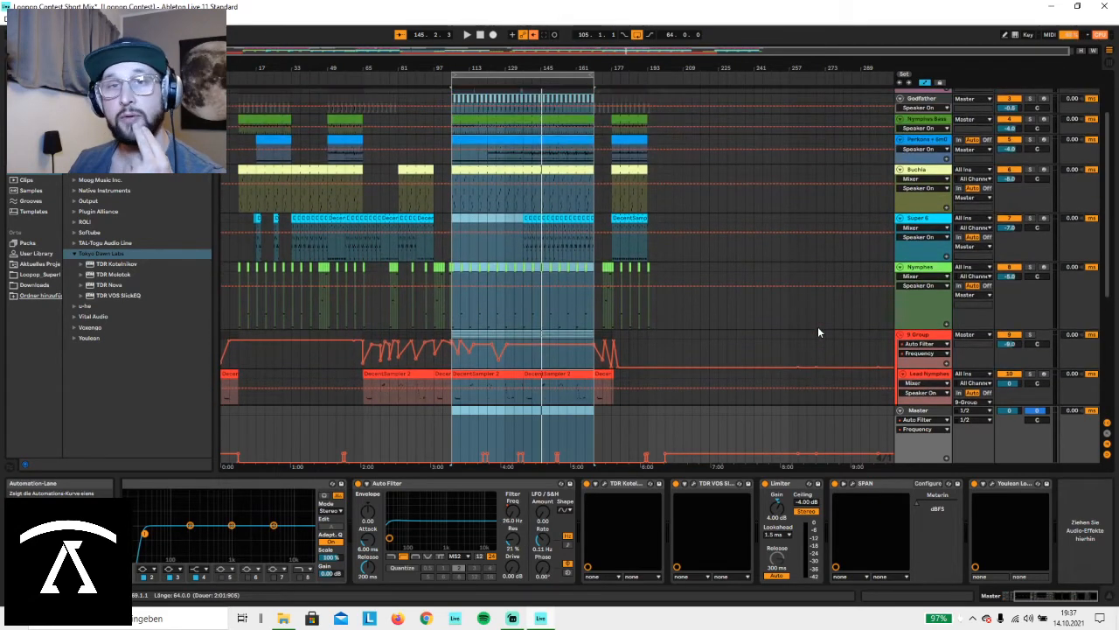
scroll(819, 330, "up", 3)
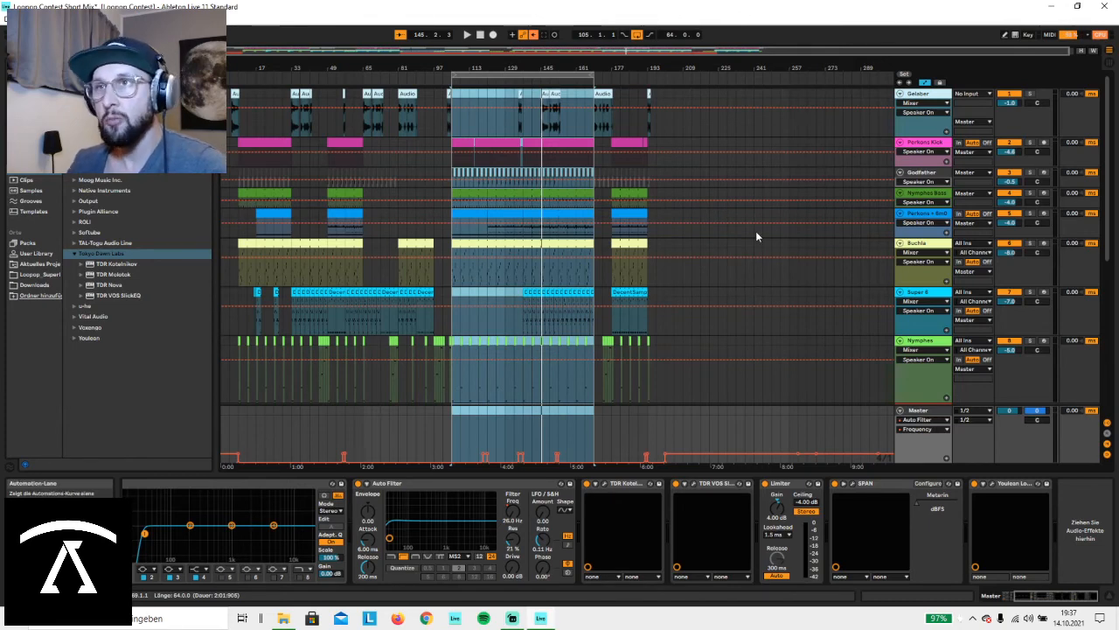
scroll(760, 250, "down", 2)
scroll(765, 249, "down", 6)
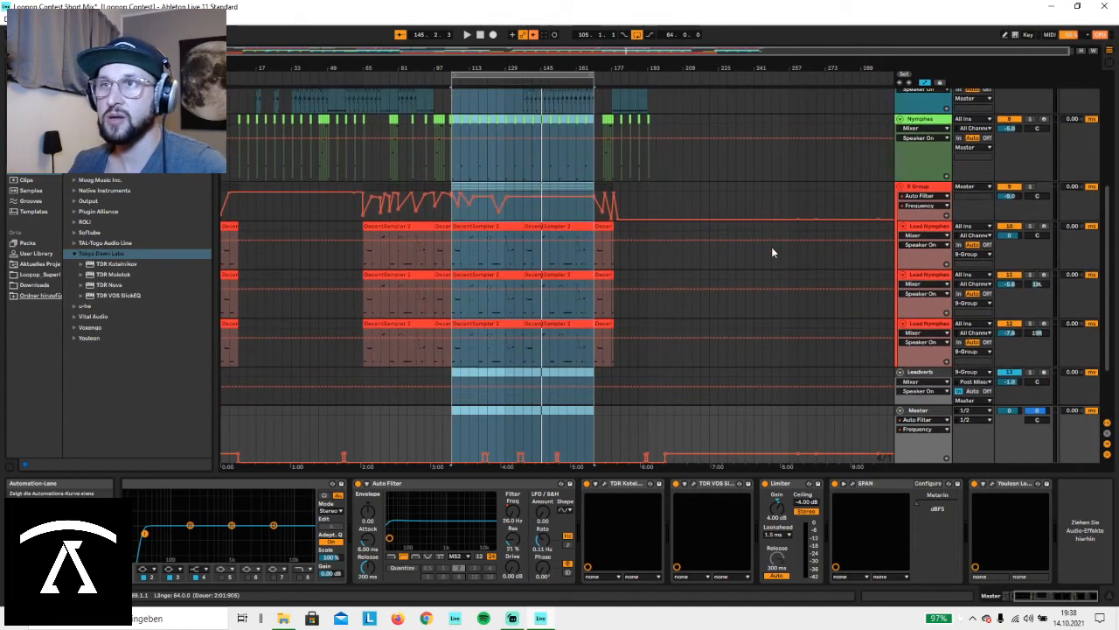
scroll(768, 253, "up", 8)
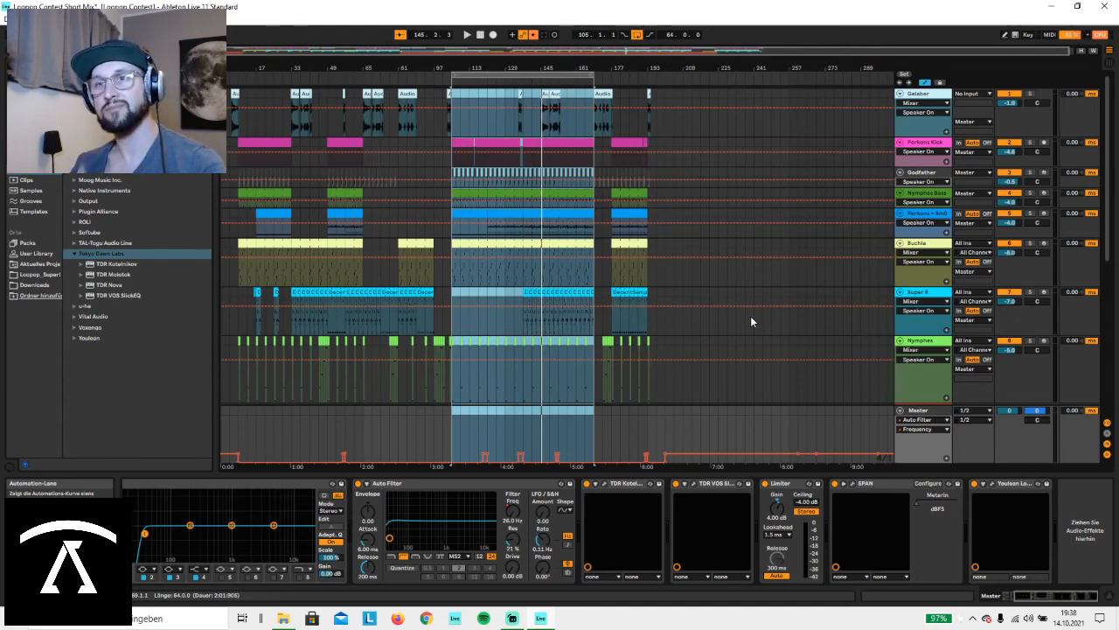
scroll(750, 322, "down", 6)
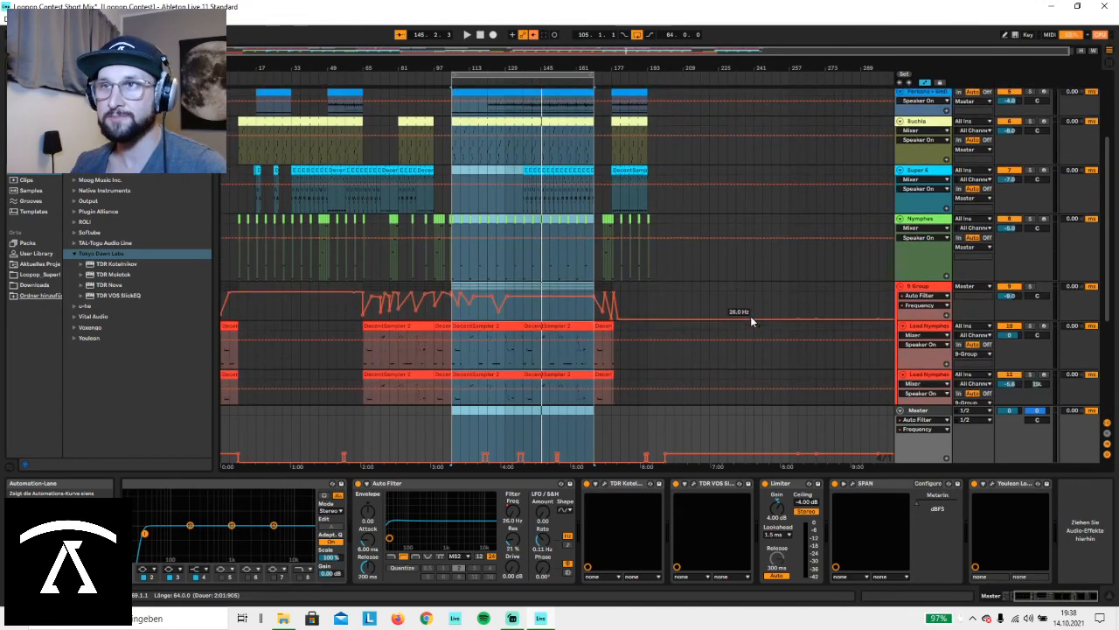
scroll(750, 314, "up", 6)
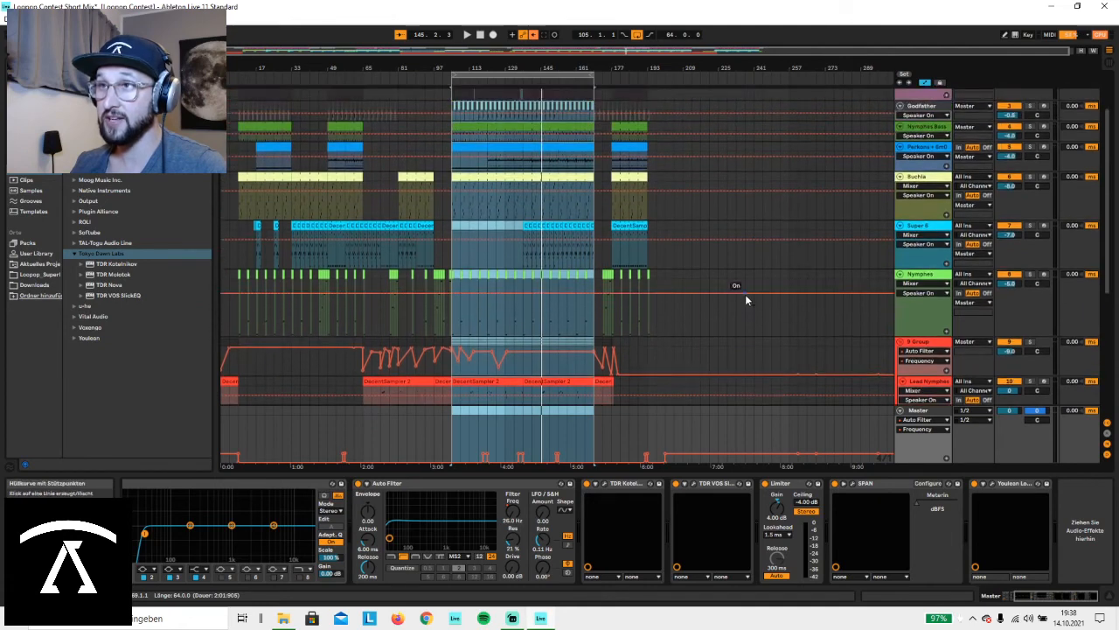
scroll(746, 300, "up", 1)
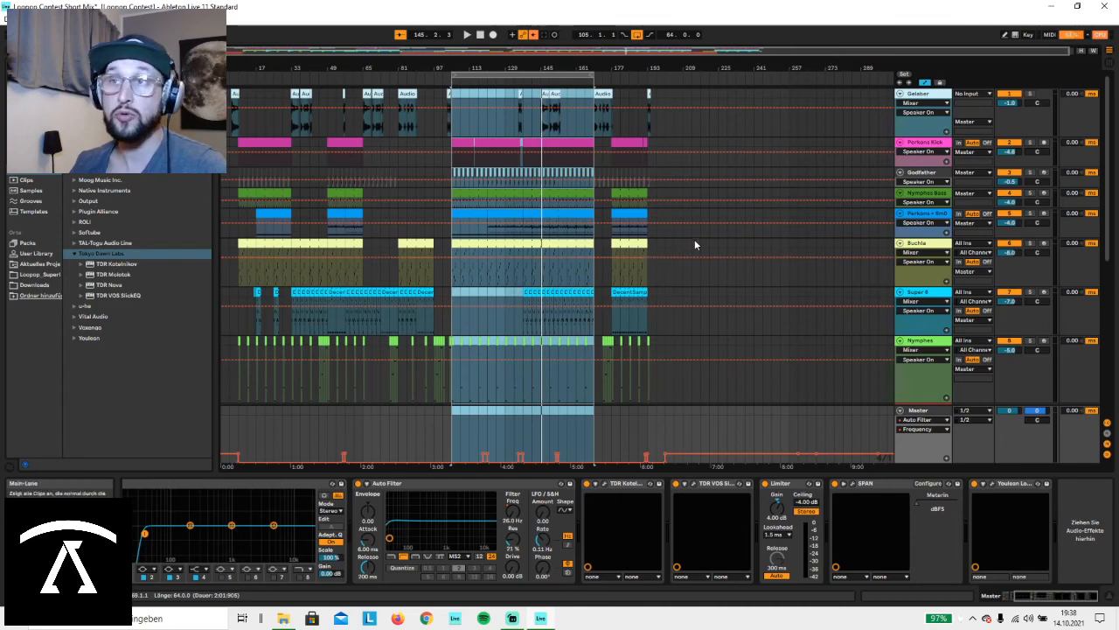
scroll(692, 262, "down", 5)
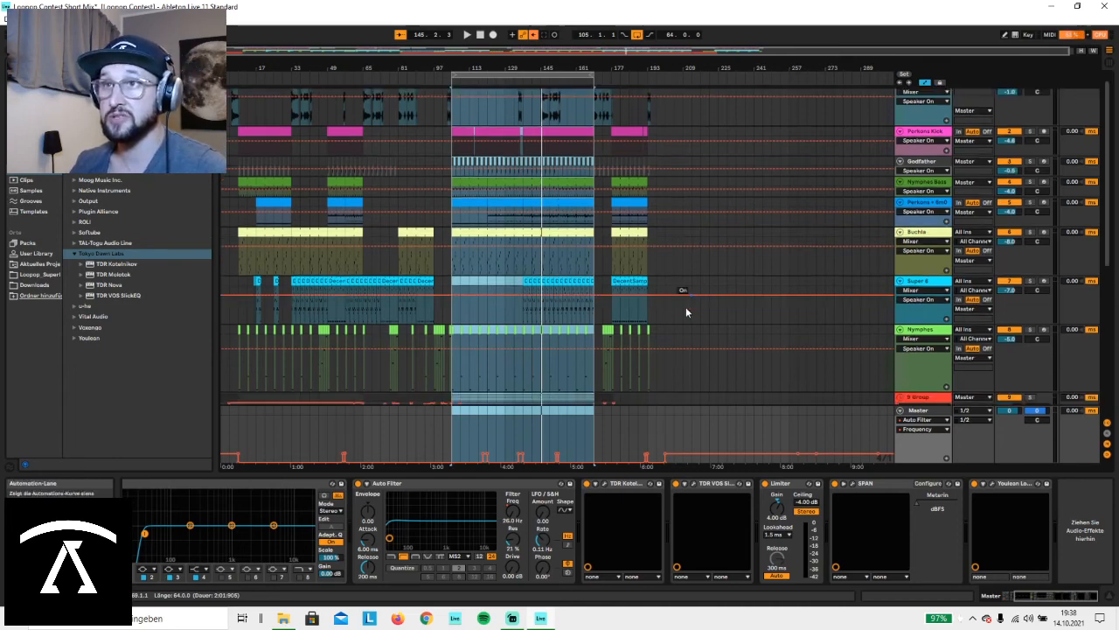
scroll(689, 303, "down", 10)
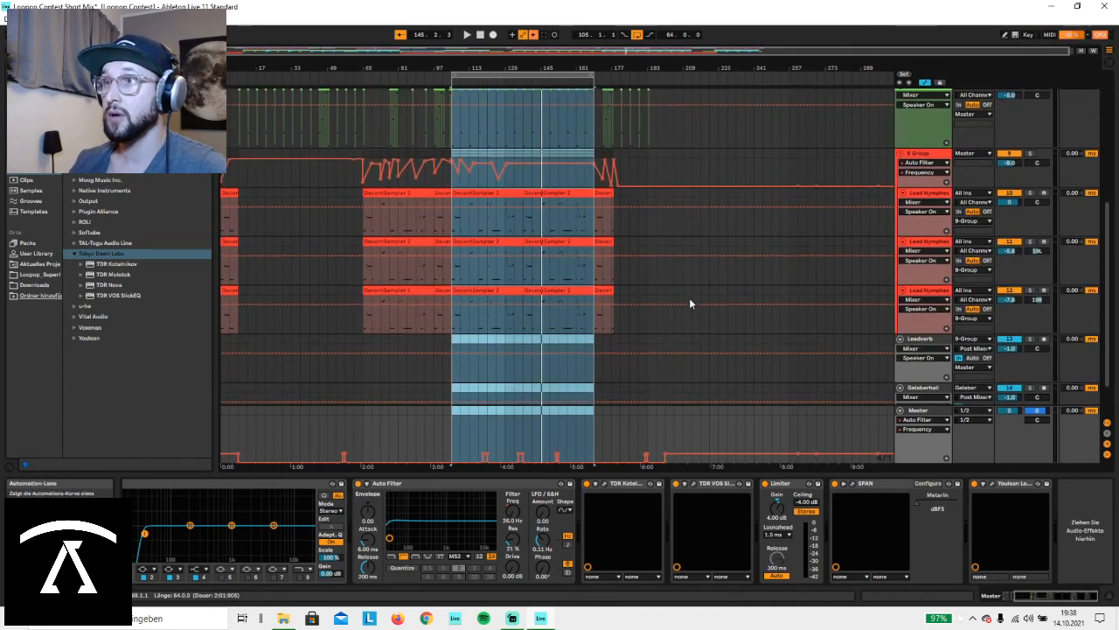